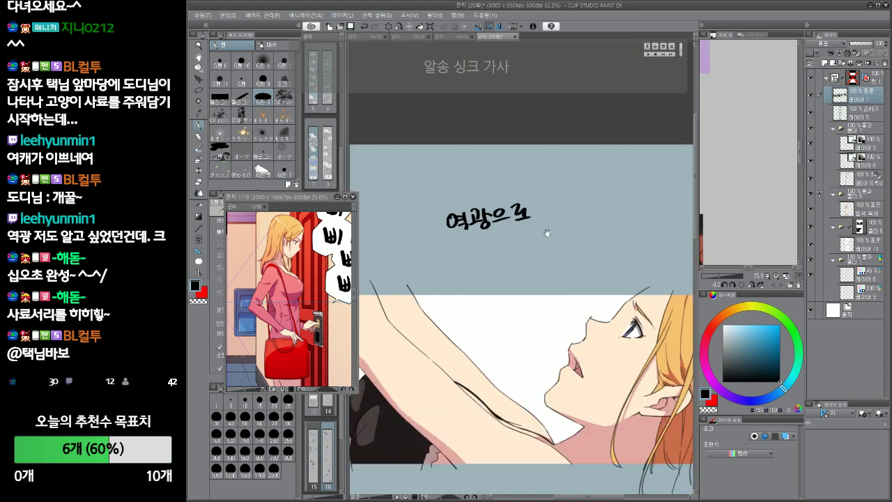
# Handwrite "분위기 있게" in black beneath the "역광으로" note above the comic panel
pyautogui.moveTo(505, 237); pyautogui.dragTo(506, 249)
pyautogui.moveTo(515, 235); pyautogui.dragTo(515, 248)
pyautogui.moveTo(506, 243); pyautogui.dragTo(515, 241)
pyautogui.moveTo(503, 252)
pyautogui.mouseDown()
pyautogui.moveTo(519, 250)
pyautogui.moveTo(511, 256)
pyautogui.mouseUp()
pyautogui.moveTo(507, 254); pyautogui.dragTo(535, 251)
pyautogui.moveTo(537, 237)
pyautogui.mouseDown()
pyautogui.moveTo(538, 250)
pyautogui.moveTo(571, 243)
pyautogui.mouseUp()
pyautogui.moveTo(575, 230); pyautogui.dragTo(579, 241)
pyautogui.moveTo(571, 235); pyautogui.dragTo(578, 236)
pyautogui.moveTo(571, 241)
pyautogui.mouseDown()
pyautogui.moveTo(574, 248)
pyautogui.moveTo(589, 240)
pyautogui.mouseUp()
pyautogui.moveTo(591, 230)
pyautogui.mouseDown()
pyautogui.moveTo(602, 240)
pyautogui.moveTo(581, 256)
pyautogui.mouseUp()
pyautogui.moveTo(574, 258); pyautogui.dragTo(584, 257)
pyautogui.moveTo(580, 258)
pyautogui.mouseDown()
pyautogui.moveTo(576, 265)
pyautogui.moveTo(588, 265)
pyautogui.mouseUp()
pyautogui.moveTo(591, 255)
pyautogui.mouseDown()
pyautogui.moveTo(591, 268)
pyautogui.moveTo(598, 258)
pyautogui.mouseUp()
pyautogui.moveTo(600, 254); pyautogui.dragTo(605, 262)
pyautogui.moveTo(607, 249)
pyautogui.mouseDown()
pyautogui.moveTo(608, 262)
pyautogui.moveTo(613, 256)
pyautogui.mouseUp()
pyautogui.moveTo(614, 251); pyautogui.dragTo(617, 262)
pyautogui.moveTo(620, 248); pyautogui.dragTo(620, 262)
pyautogui.hotkey('ctrl', 'z')
pyautogui.hotkey('ctrl', 'z')
pyautogui.hotkey('ctrl', 'z')
pyautogui.hotkey('ctrl', 'z')
pyautogui.hotkey('ctrl', 'z')
pyautogui.hotkey('ctrl', 'z')
pyautogui.hotkey('ctrl', 'z')
pyautogui.hotkey('ctrl', 'z')
pyautogui.hotkey('ctrl', 'z')
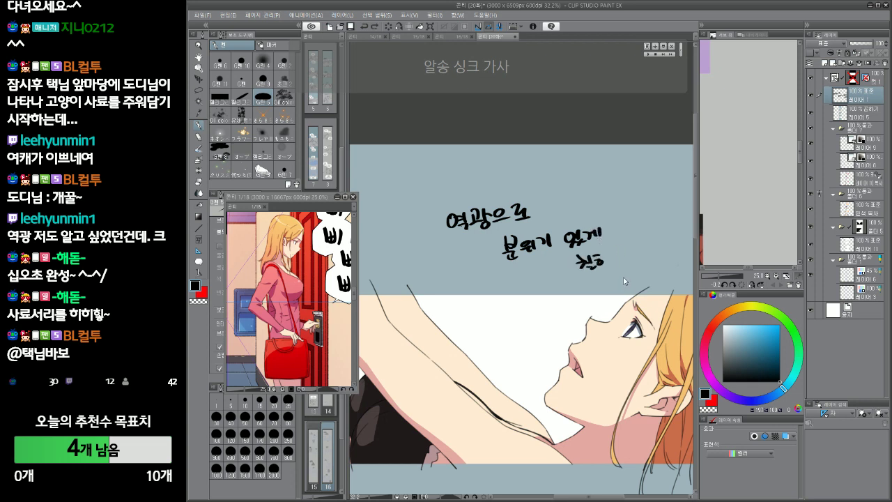
pyautogui.hotkey('ctrl', 'z')
pyautogui.hotkey('ctrl', 'z')
pyautogui.hotkey('ctrl', 'z')
# Handwrite "채색하기." in black beneath "분위기 있게" to finish the note
pyautogui.moveTo(582, 255)
pyautogui.mouseDown()
pyautogui.moveTo(581, 265)
pyautogui.moveTo(587, 260)
pyautogui.mouseUp()
pyautogui.moveTo(582, 262); pyautogui.dragTo(645, 250)
pyautogui.scroll(-4, 666, 286)
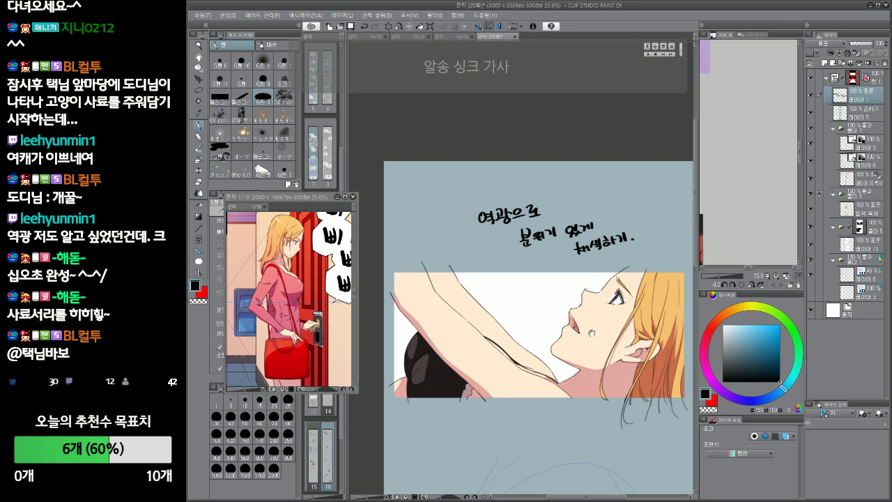
pyautogui.moveTo(590, 295); pyautogui.dragTo(631, 300)
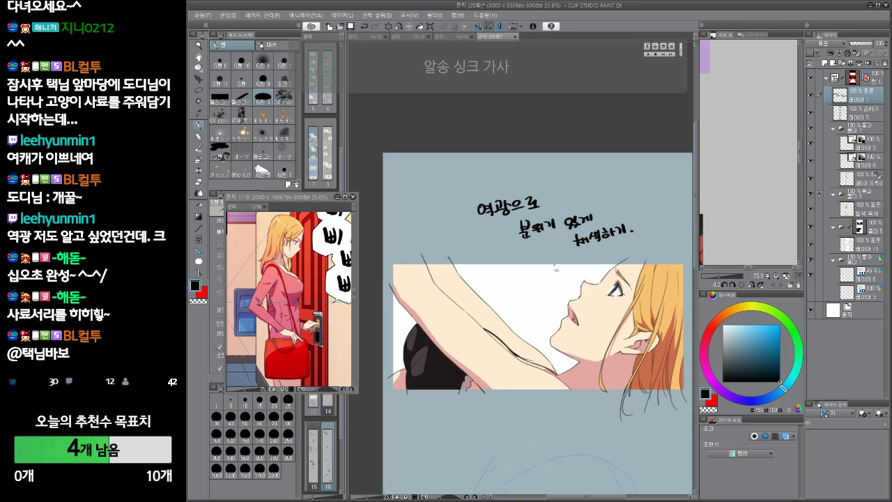
# Examine what the base-colour and shading layers contain by selecting them, toggling their visibility and isolating the shading layer
pyautogui.click(870, 195)
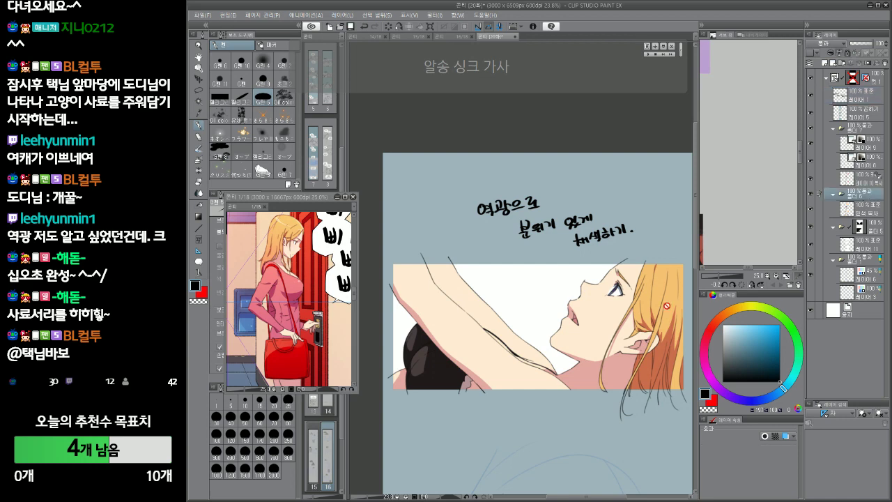
pyautogui.moveTo(609, 388); pyautogui.dragTo(605, 387)
pyautogui.scroll(2, 605, 387)
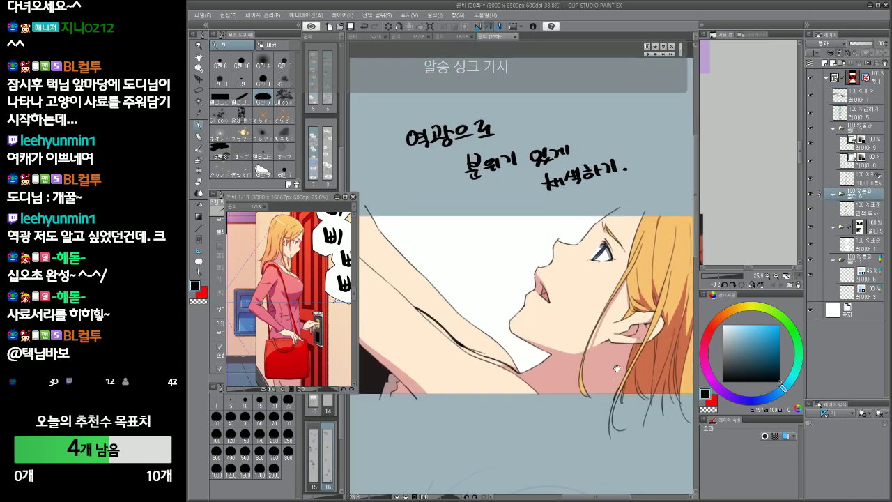
pyautogui.click(862, 210)
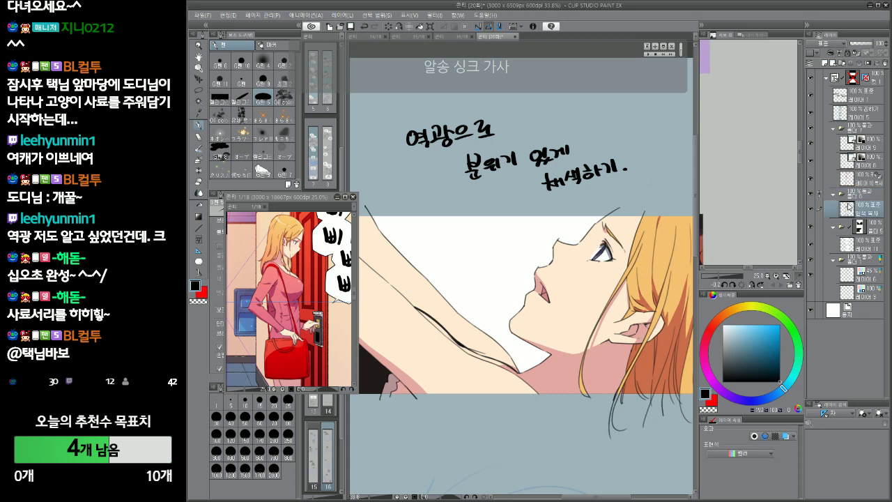
pyautogui.click(812, 211)
pyautogui.click(812, 212)
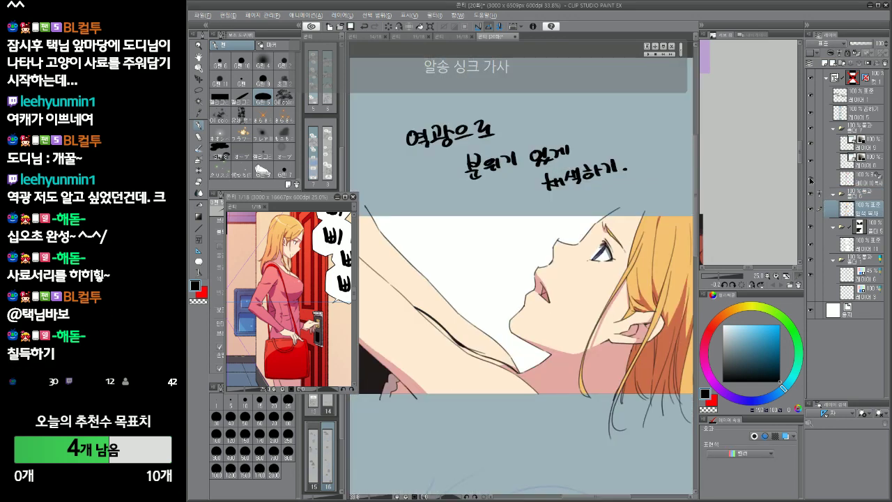
pyautogui.keyDown('alt'); pyautogui.click(812, 178); pyautogui.keyUp('alt')
pyautogui.keyDown('alt'); pyautogui.click(817, 178); pyautogui.keyUp('alt')
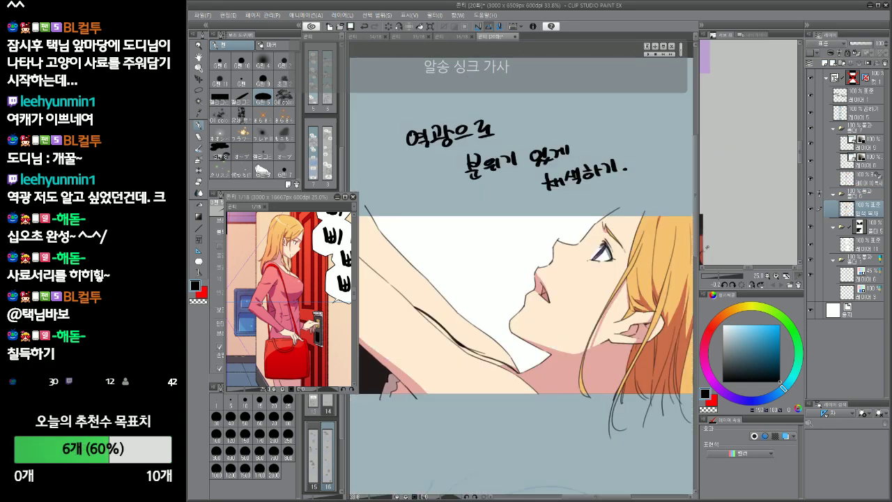
pyautogui.scroll(1, 648, 317)
pyautogui.keyDown('alt'); pyautogui.click(812, 179); pyautogui.keyUp('alt')
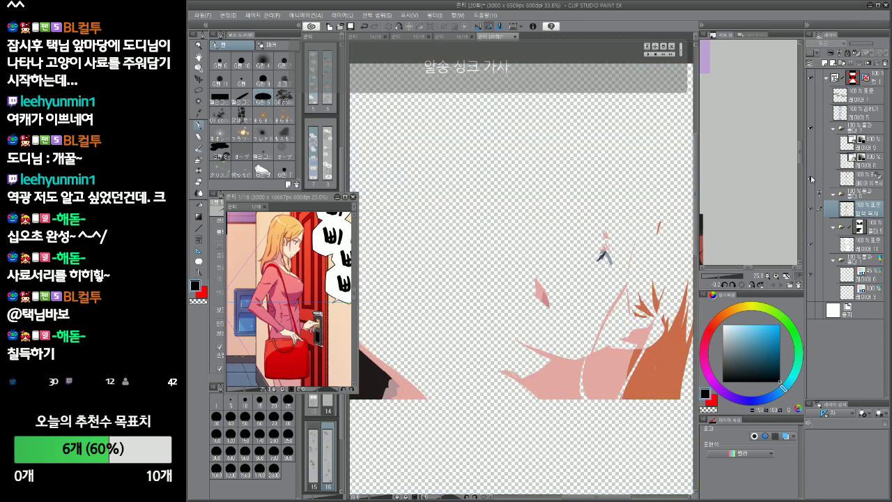
pyautogui.keyDown('alt'); pyautogui.click(812, 179); pyautogui.keyUp('alt')
pyautogui.scroll(-1, 625, 335)
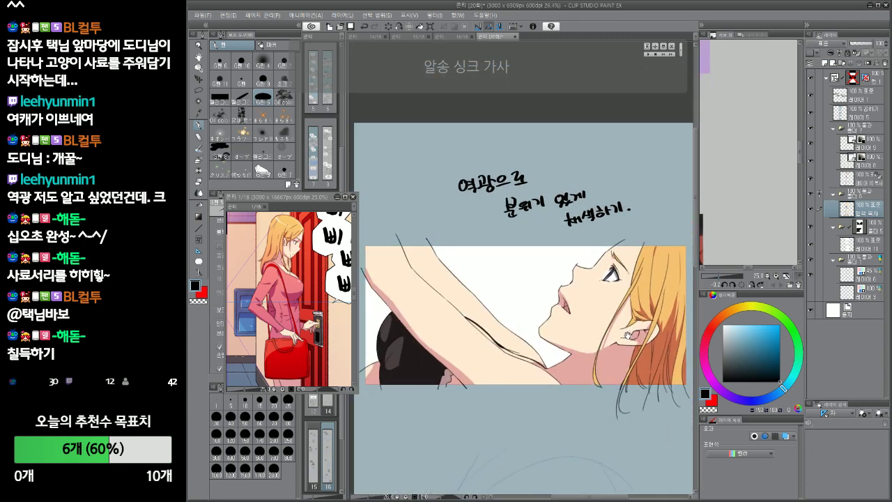
pyautogui.moveTo(625, 335); pyautogui.dragTo(635, 340)
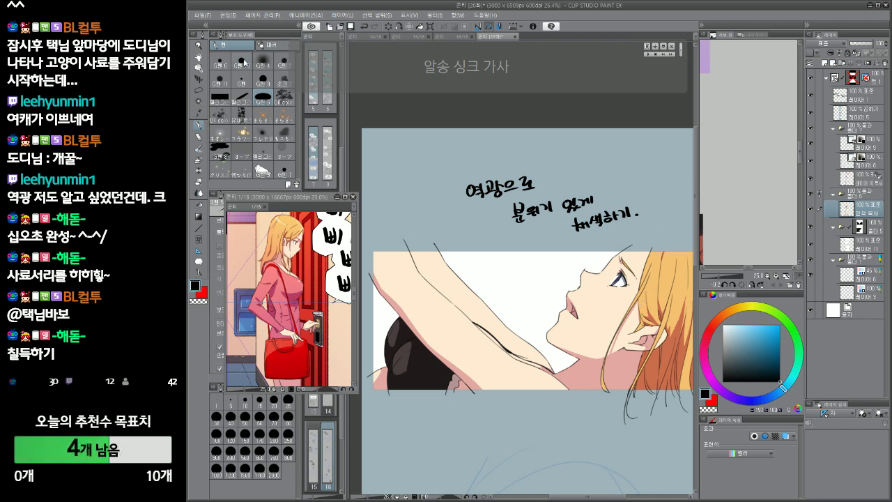
pyautogui.moveTo(648, 327); pyautogui.dragTo(609, 316)
pyautogui.scroll(-1, 641, 329)
pyautogui.scroll(1, 600, 333)
# Add a new layer directly above the shading layer
pyautogui.click(869, 179)
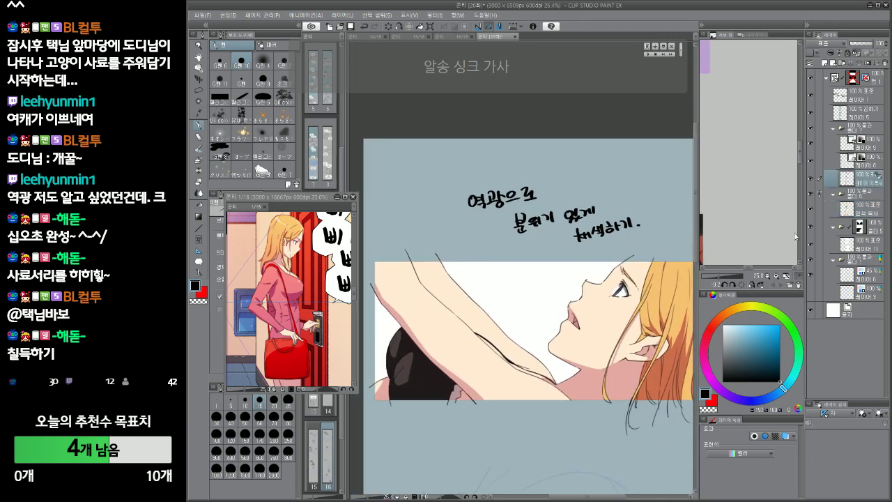
pyautogui.hotkey('ctrl', 'shift', 'n')
pyautogui.press('Return')
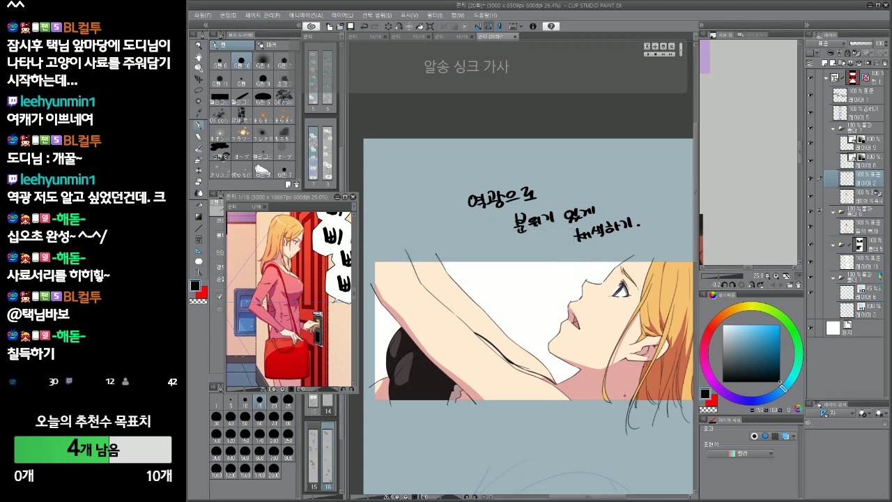
pyautogui.scroll(-3, 639, 380)
pyautogui.moveTo(622, 383); pyautogui.dragTo(611, 167)
pyautogui.moveTo(613, 238); pyautogui.dragTo(611, 387)
pyautogui.scroll(3, 613, 345)
pyautogui.moveTo(620, 345); pyautogui.dragTo(628, 367)
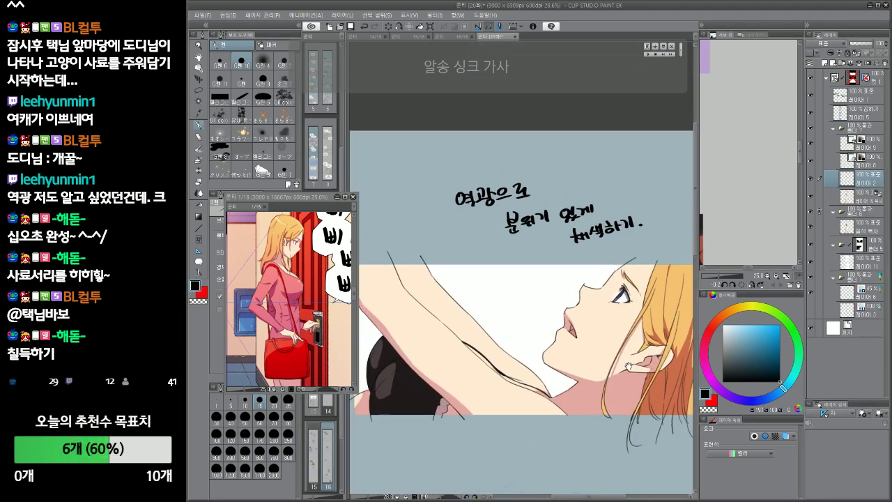
pyautogui.scroll(-2, 627, 359)
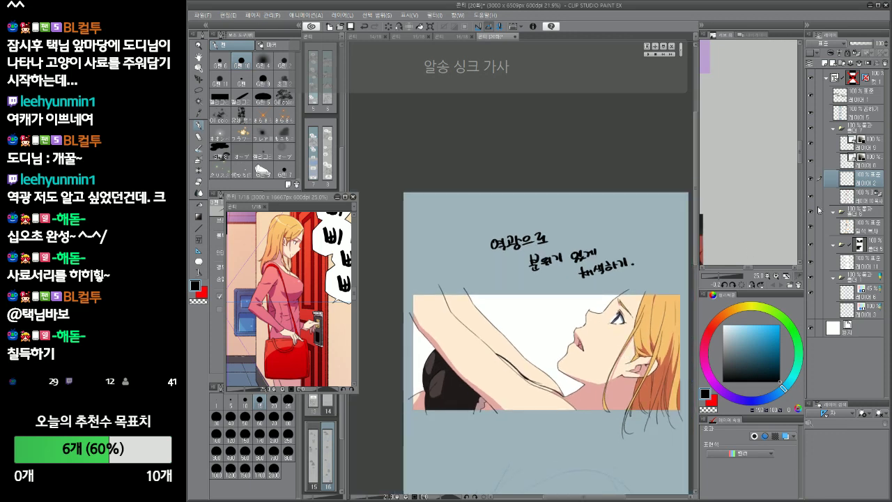
pyautogui.hotkey('ctrl', 'c')
pyautogui.hotkey('ctrl', 'v')
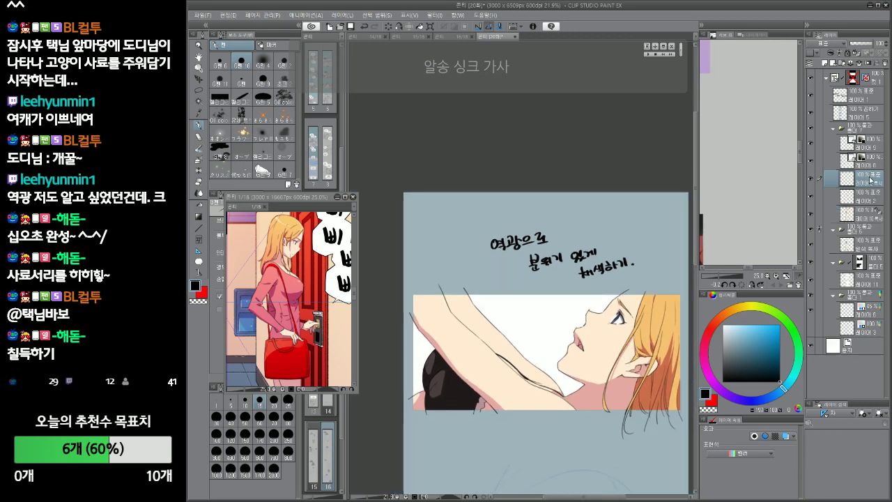
pyautogui.click(869, 198)
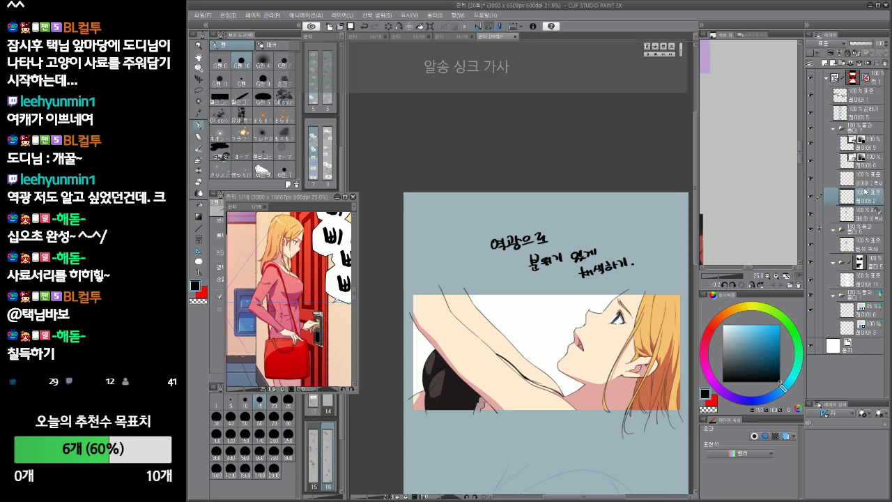
pyautogui.hotkey('ctrl', 'z')
# Set the new layer's blending mode to Multiply (곱하기) and select the character's area from the base-colour copy layer
pyautogui.click(828, 42)
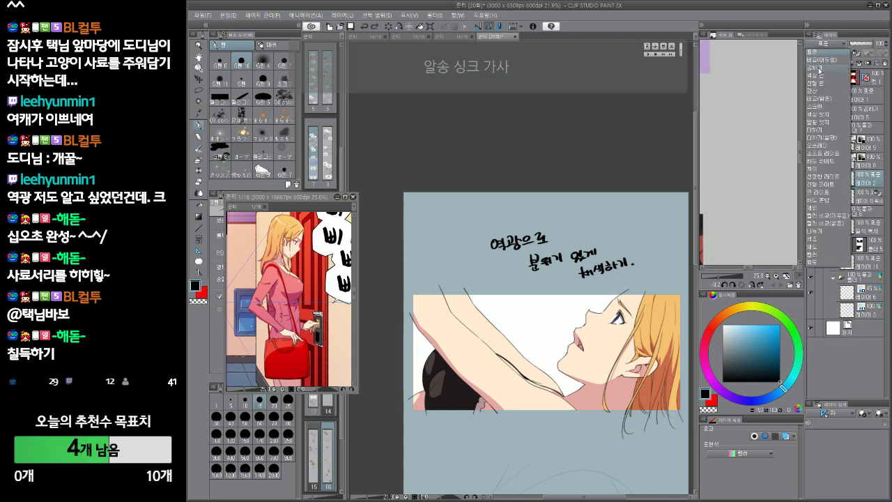
pyautogui.click(820, 71)
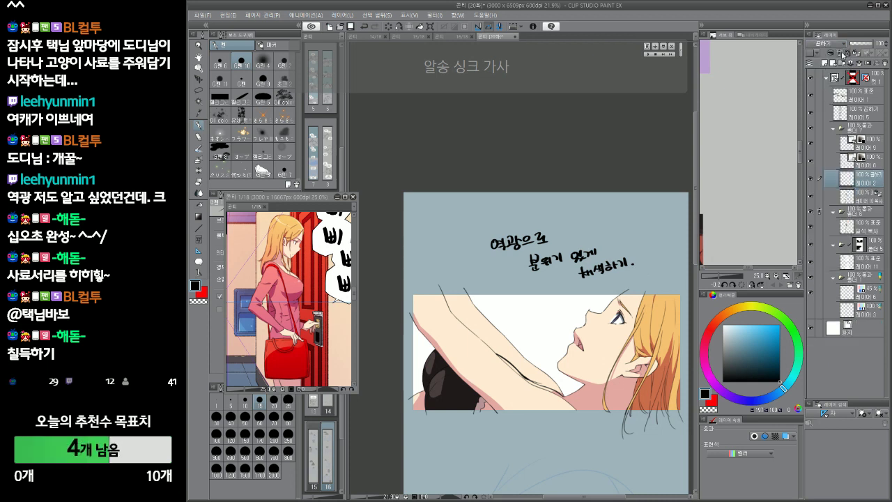
pyautogui.keyDown('ctrl'); pyautogui.click(848, 226); pyautogui.keyUp('ctrl')
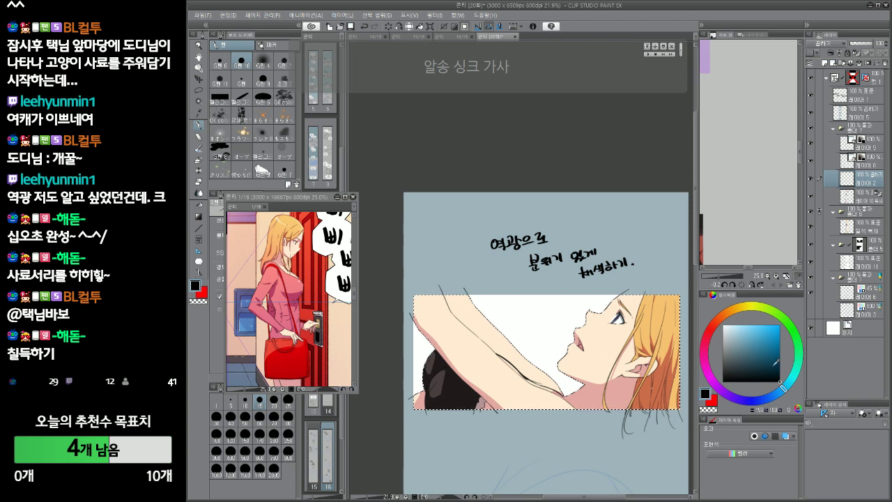
# Fill the selected character area with a muted greyish blue as backlight shadow and clear the selection
pyautogui.click(757, 401)
pyautogui.click(741, 344)
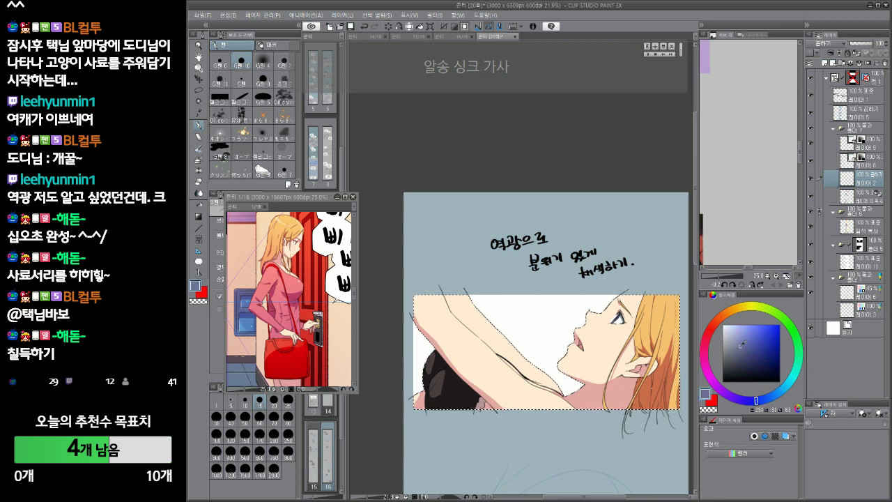
pyautogui.hotkey('alt', 'Delete')
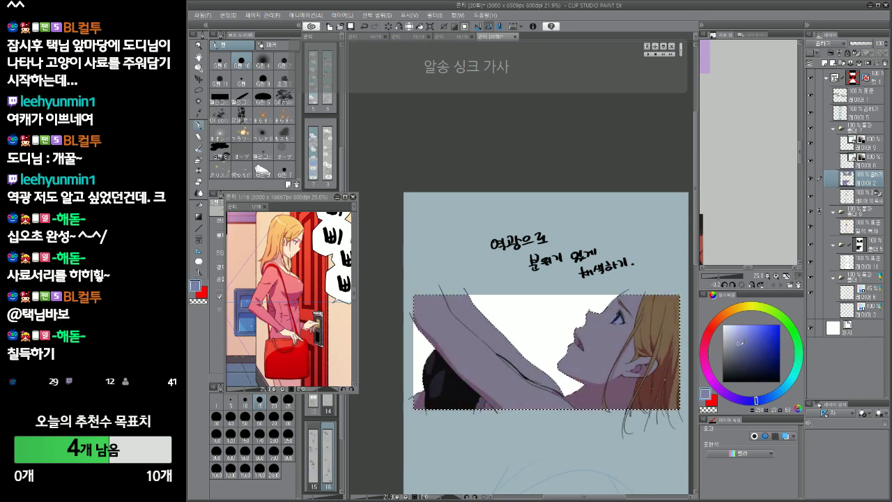
pyautogui.hotkey('ctrl', 'd')
# Add another new layer above the Multiply shadow layer
pyautogui.moveTo(596, 366); pyautogui.dragTo(644, 283)
pyautogui.moveTo(645, 283); pyautogui.dragTo(624, 304)
pyautogui.hotkey('ctrl', 'shift', 'n')
pyautogui.press('Return')
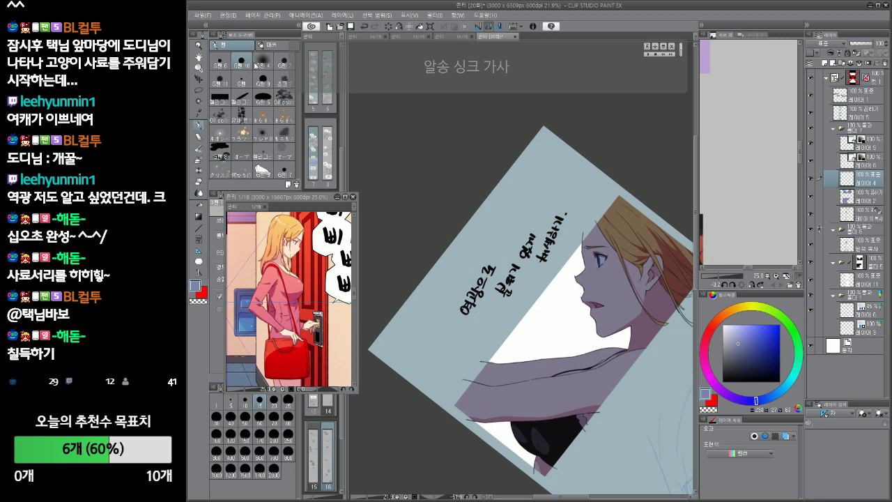
# Paint a thin white rim light along the woman's face profile from forehead to chin
pyautogui.scroll(3, 610, 259)
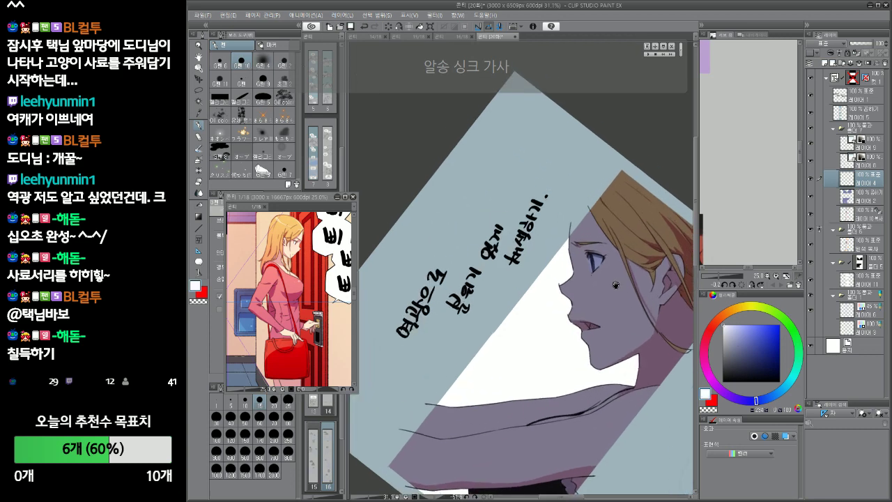
pyautogui.scroll(2, 580, 250)
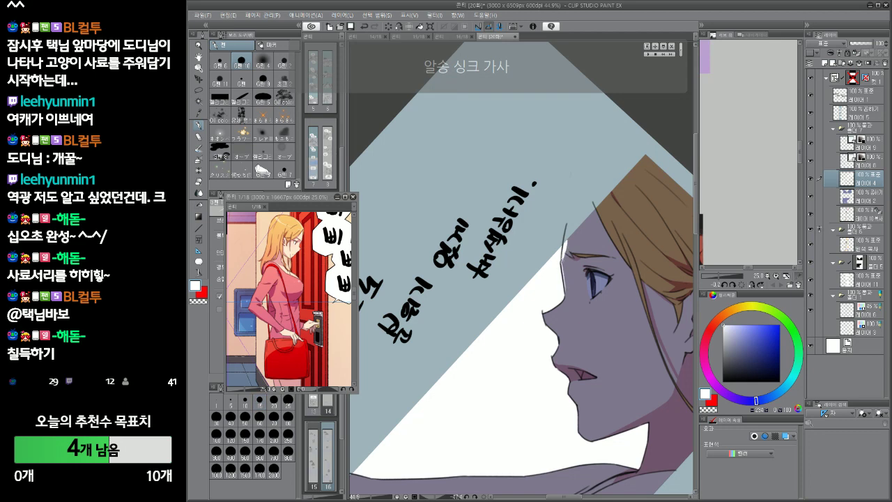
pyautogui.moveTo(580, 290)
pyautogui.mouseDown()
pyautogui.moveTo(613, 248)
pyautogui.moveTo(565, 289)
pyautogui.moveTo(560, 379)
pyautogui.moveTo(563, 325)
pyautogui.mouseUp()
pyautogui.moveTo(536, 285)
pyautogui.mouseDown()
pyautogui.moveTo(541, 310)
pyautogui.moveTo(555, 290)
pyautogui.mouseUp()
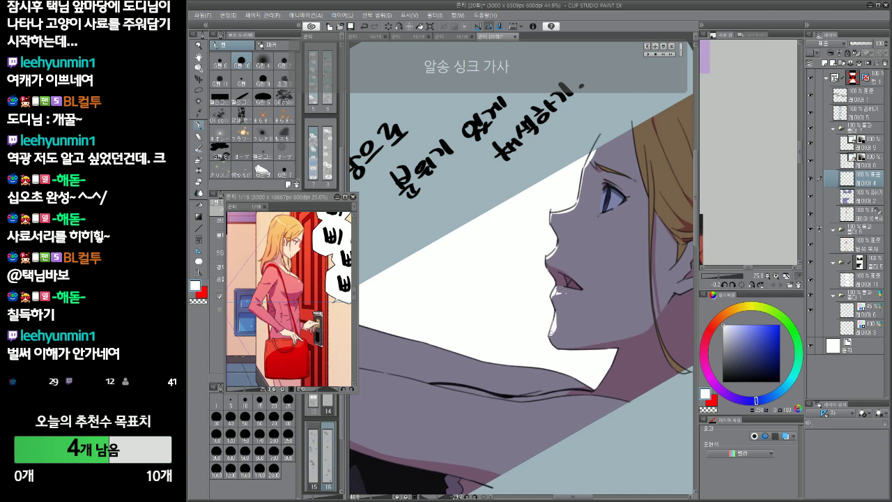
pyautogui.moveTo(569, 342); pyautogui.dragTo(580, 326)
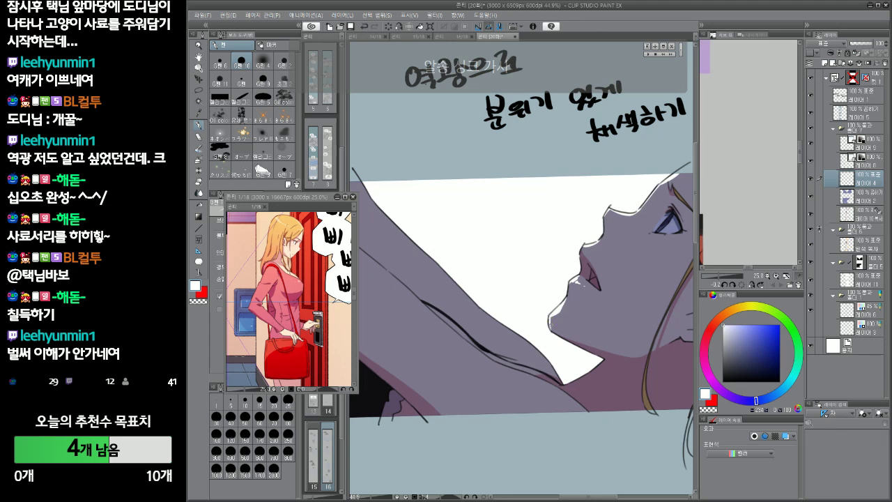
pyautogui.scroll(-2, 570, 312)
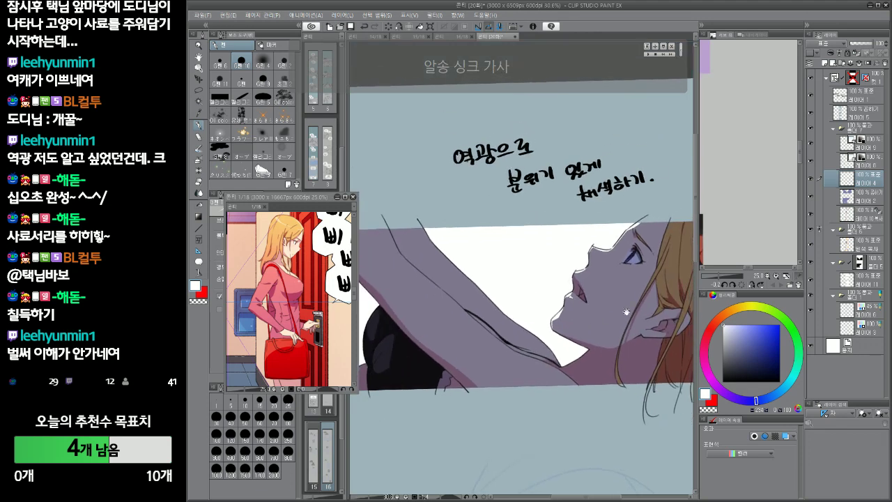
# Paint a thin white rim light along the arm's edge facing the white background, from shoulder to panel border
pyautogui.moveTo(626, 311)
pyautogui.mouseDown()
pyautogui.moveTo(582, 196)
pyautogui.moveTo(570, 228)
pyautogui.mouseUp()
pyautogui.moveTo(573, 189); pyautogui.dragTo(570, 224)
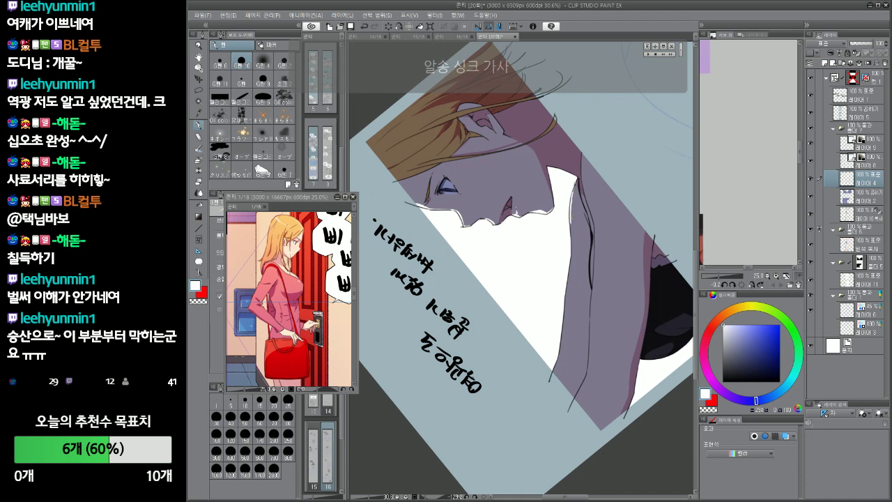
pyautogui.moveTo(576, 182); pyautogui.dragTo(573, 266)
pyautogui.moveTo(570, 219); pyautogui.dragTo(571, 256)
pyautogui.moveTo(572, 264); pyautogui.dragTo(570, 308)
pyautogui.moveTo(571, 260); pyautogui.dragTo(561, 359)
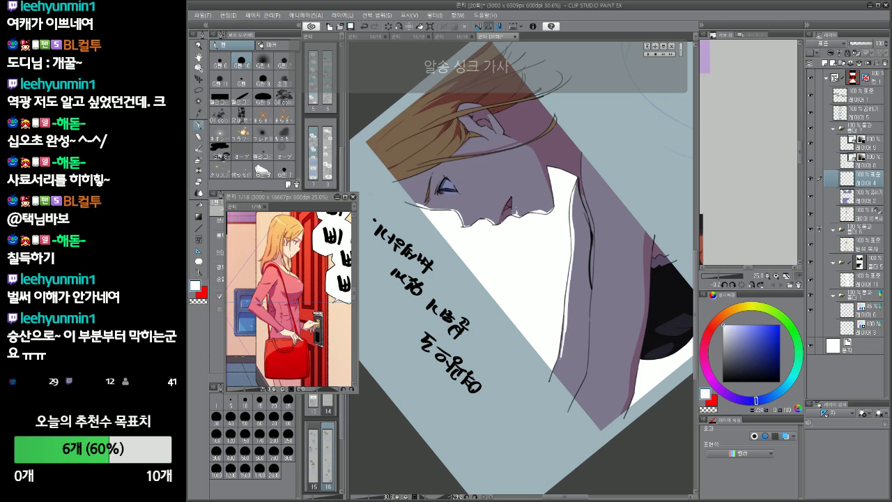
pyautogui.moveTo(565, 324)
pyautogui.mouseDown()
pyautogui.moveTo(547, 384)
pyautogui.moveTo(558, 359)
pyautogui.mouseUp()
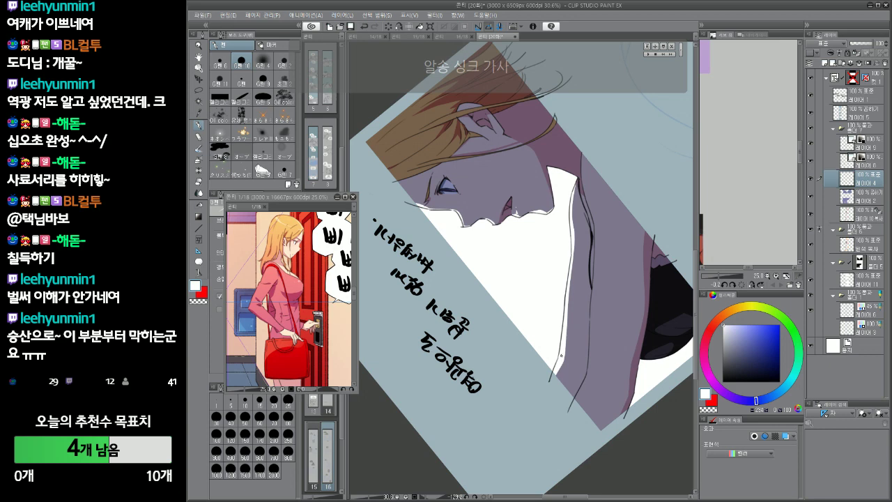
# Paint a white rim light along the inner contour line of the arm, down to the panel border
pyautogui.moveTo(614, 304)
pyautogui.mouseDown()
pyautogui.moveTo(599, 272)
pyautogui.moveTo(602, 221)
pyautogui.mouseUp()
pyautogui.moveTo(591, 185); pyautogui.dragTo(585, 227)
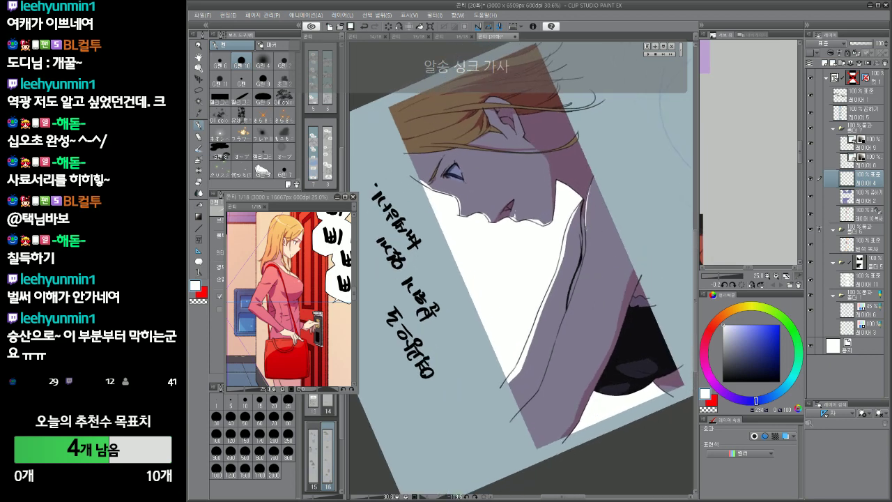
pyautogui.moveTo(589, 190); pyautogui.dragTo(586, 253)
pyautogui.moveTo(599, 293); pyautogui.dragTo(602, 267)
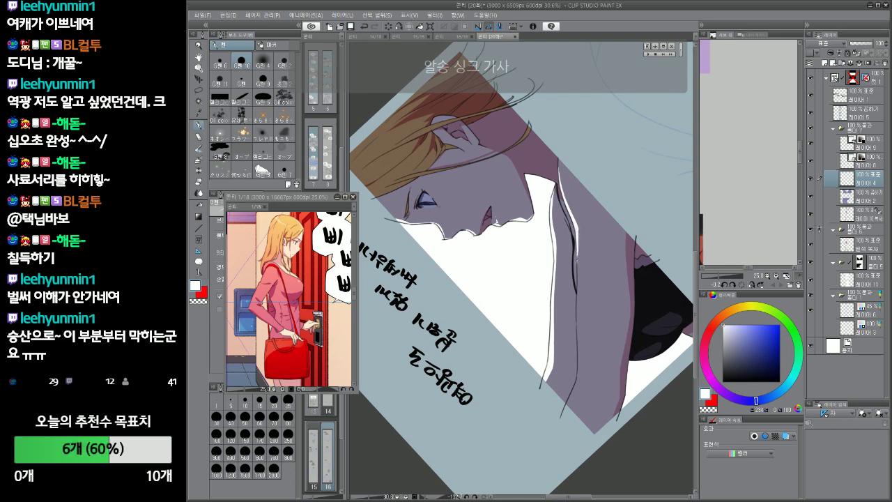
pyautogui.moveTo(579, 245); pyautogui.dragTo(578, 295)
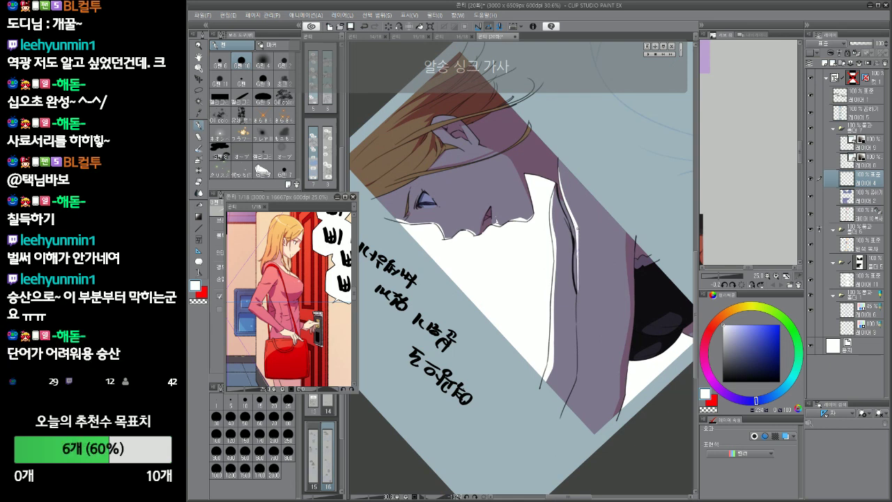
pyautogui.moveTo(577, 232)
pyautogui.mouseDown()
pyautogui.moveTo(577, 378)
pyautogui.moveTo(602, 273)
pyautogui.moveTo(613, 282)
pyautogui.moveTo(585, 326)
pyautogui.mouseUp()
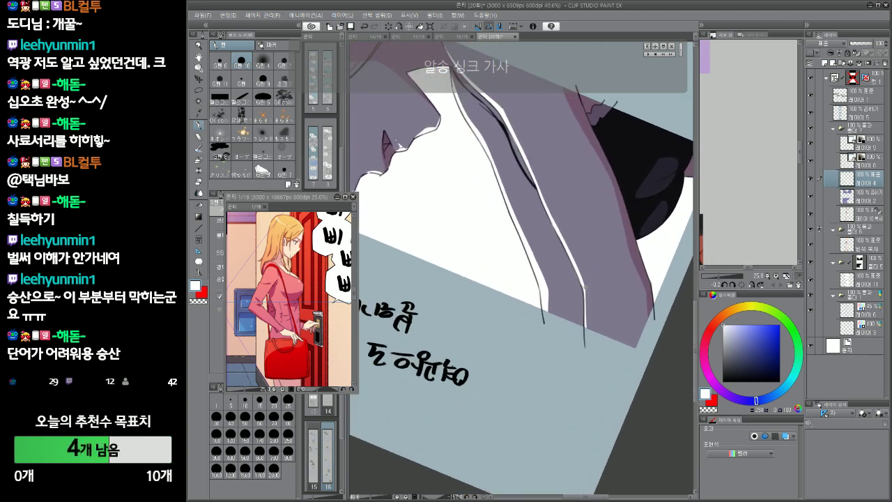
# Extend the white rim light on the arm's inner contour to its end at the panel border
pyautogui.moveTo(584, 286); pyautogui.dragTo(586, 327)
pyautogui.moveTo(611, 274); pyautogui.dragTo(604, 302)
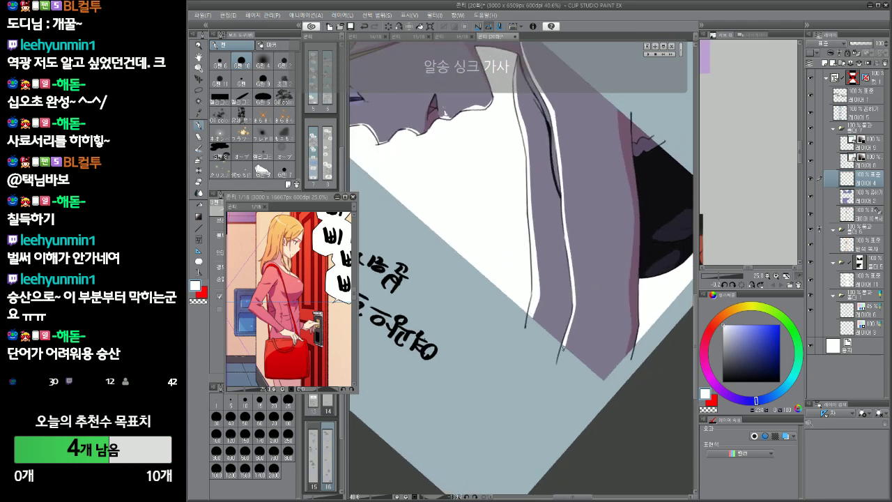
pyautogui.scroll(-5, 573, 336)
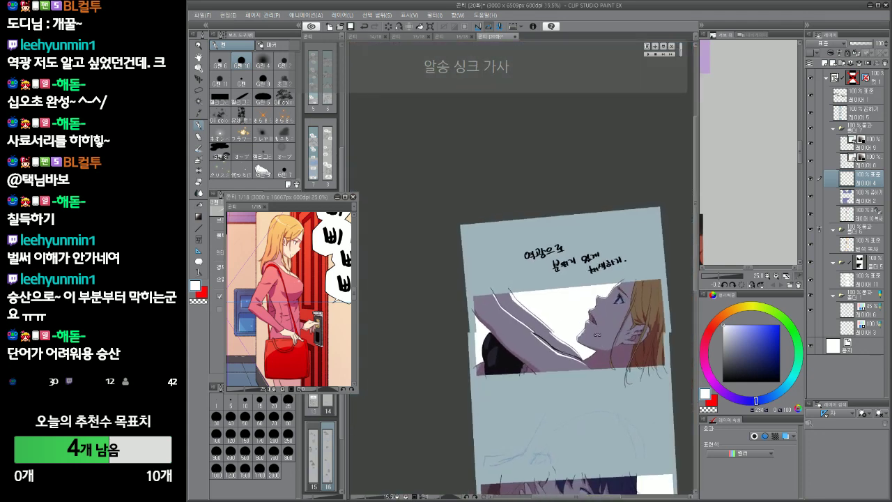
# Paint a thin white rim light along the outer edge of the black top beneath the arm
pyautogui.scroll(3, 547, 331)
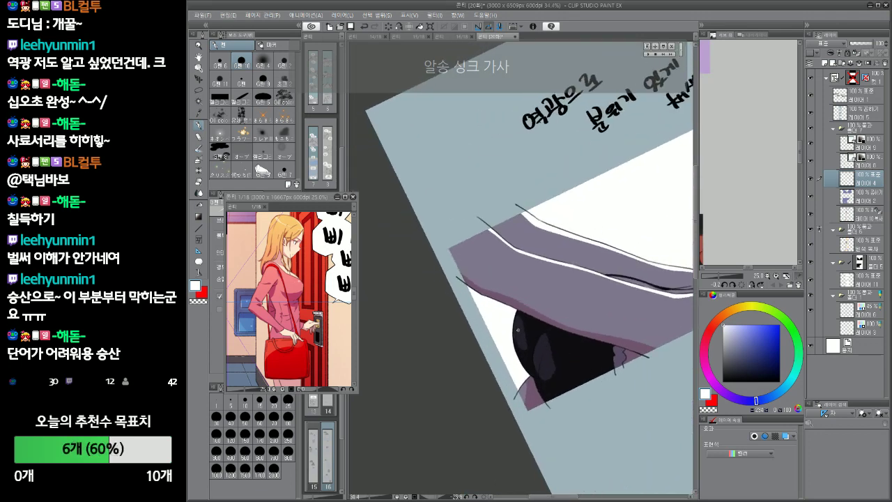
pyautogui.moveTo(519, 330); pyautogui.dragTo(495, 325)
pyautogui.press('w')
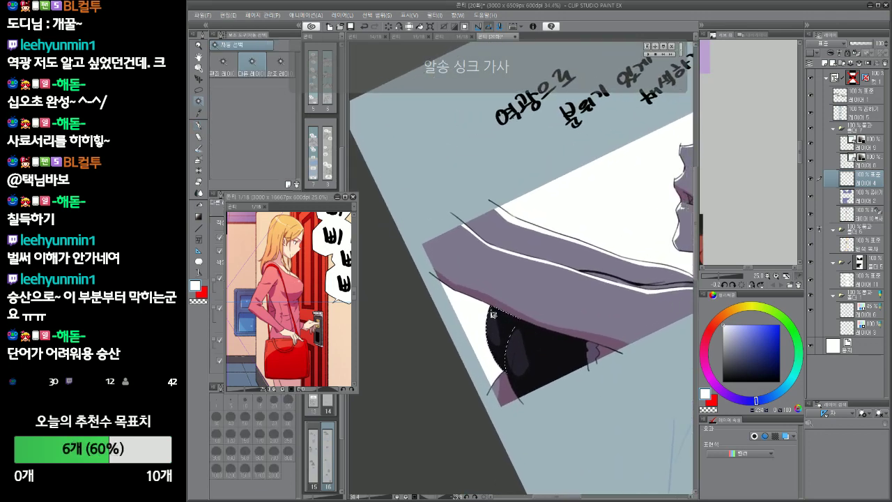
pyautogui.press('p')
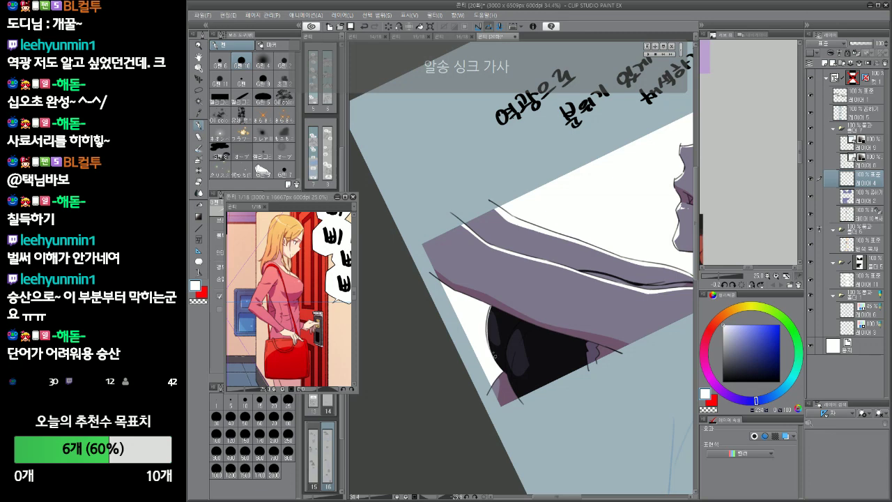
pyautogui.moveTo(518, 368); pyautogui.dragTo(577, 341)
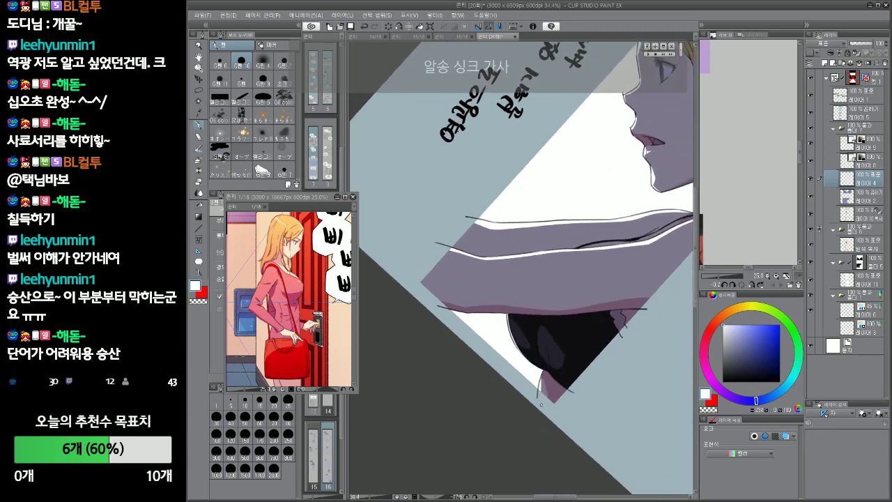
pyautogui.moveTo(542, 404); pyautogui.dragTo(494, 407)
pyautogui.moveTo(599, 358); pyautogui.dragTo(551, 388)
pyautogui.moveTo(613, 336); pyautogui.dragTo(629, 304)
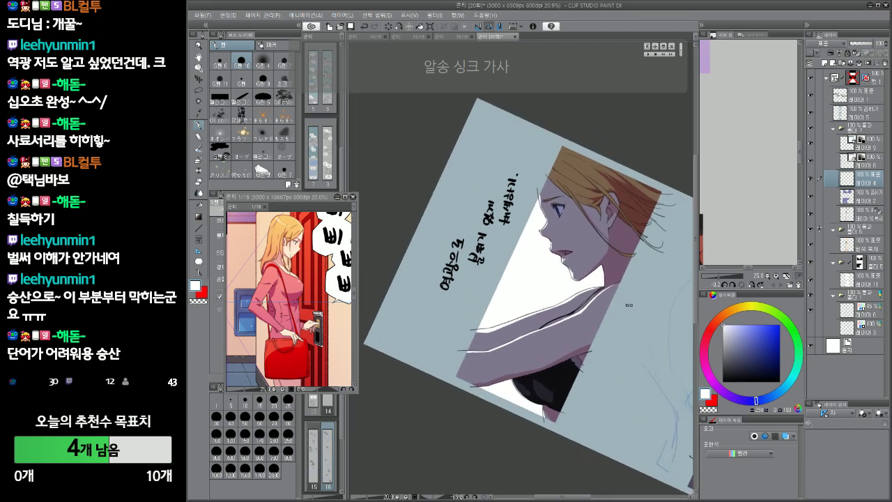
pyautogui.hotkey('ctrl', '@')
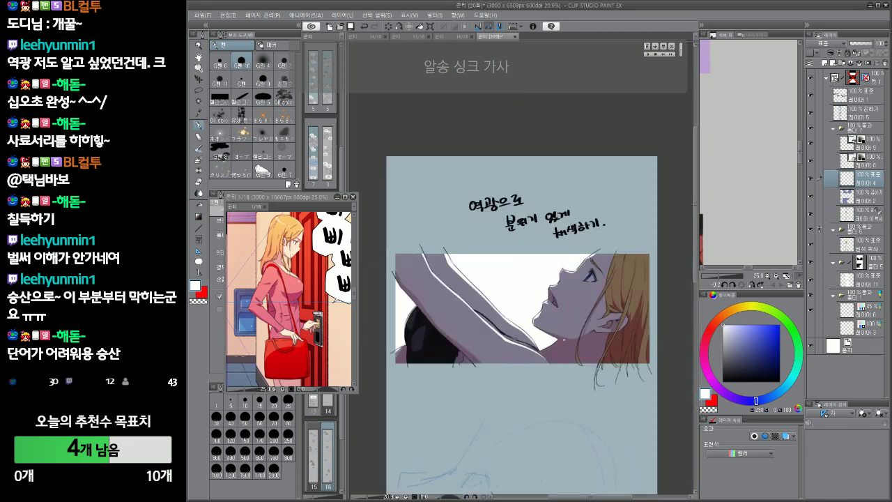
pyautogui.moveTo(564, 340); pyautogui.dragTo(570, 332)
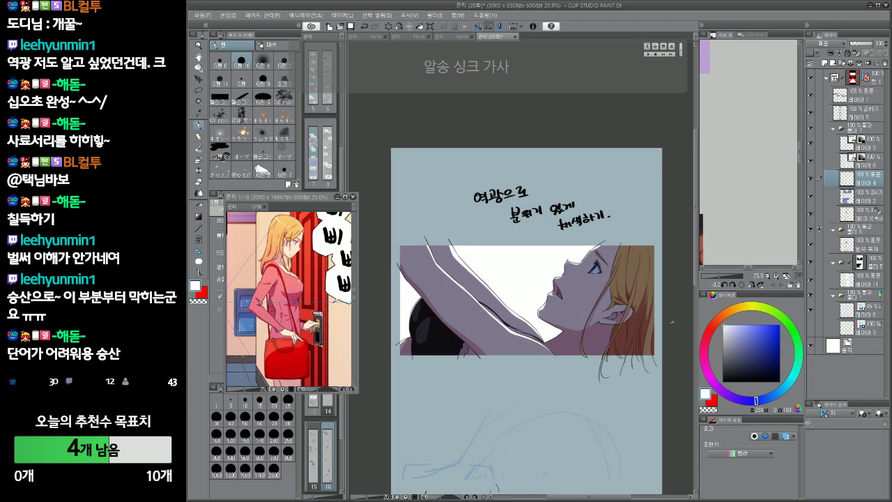
pyautogui.moveTo(648, 339); pyautogui.dragTo(634, 333)
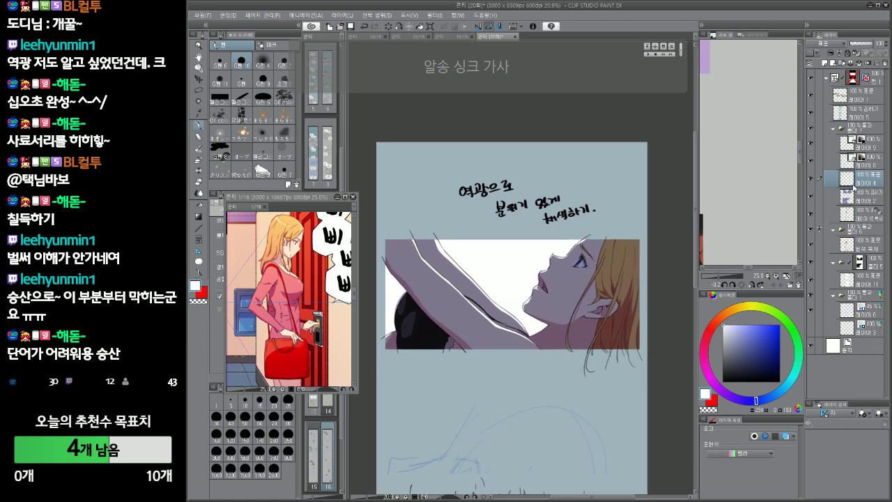
# Lock the transparent pixels of the Multiply shadow layer and select a rectangle around the whole woman panel
pyautogui.click(864, 200)
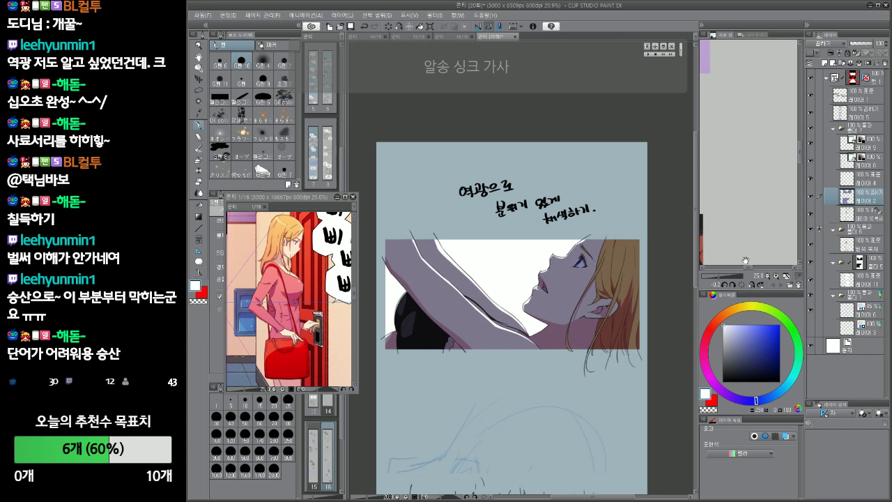
pyautogui.scroll(-1, 620, 346)
pyautogui.press('m')
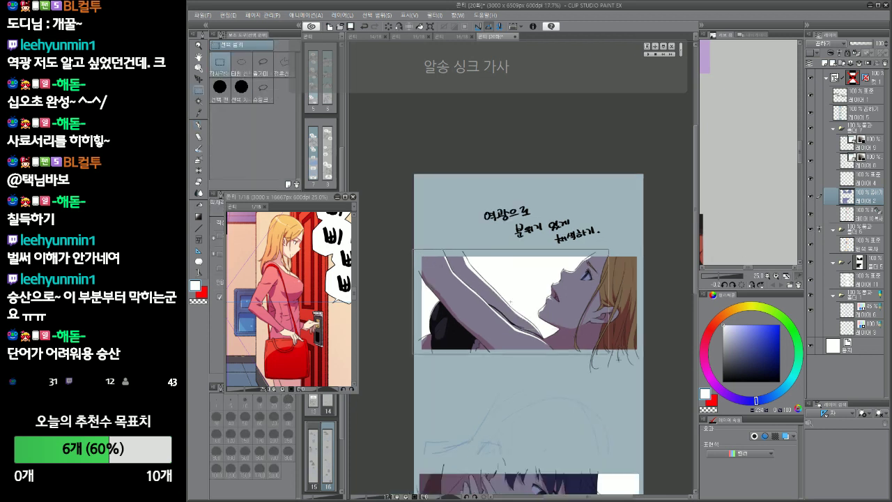
pyautogui.moveTo(609, 354); pyautogui.dragTo(662, 376)
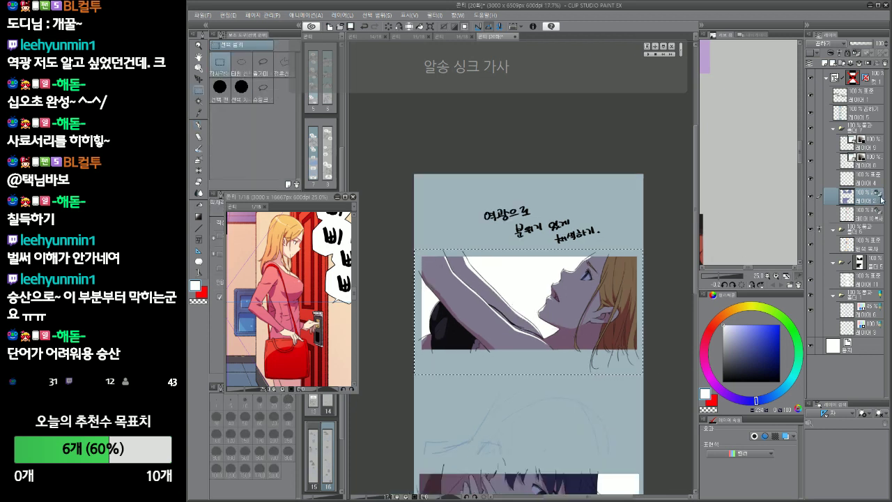
# Recolour the panel's Multiply shadows with a muted blue-violet
pyautogui.click(740, 340)
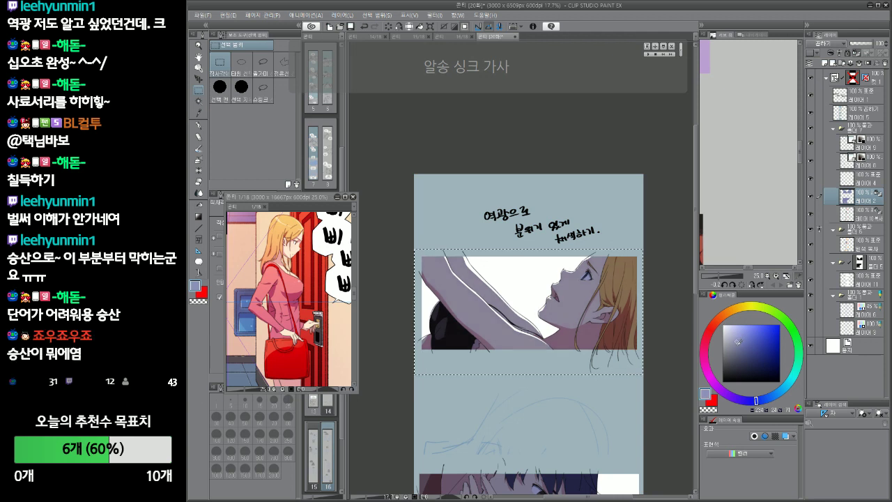
pyautogui.click(739, 344)
pyautogui.click(748, 402)
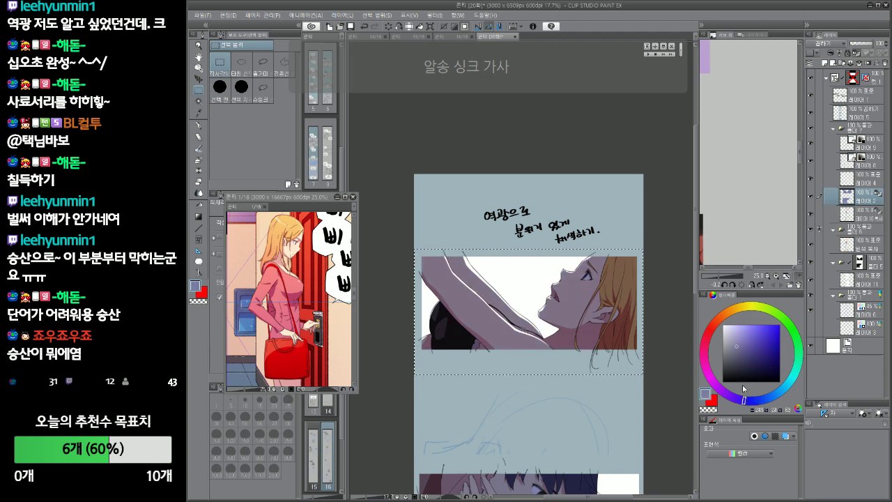
pyautogui.click(744, 344)
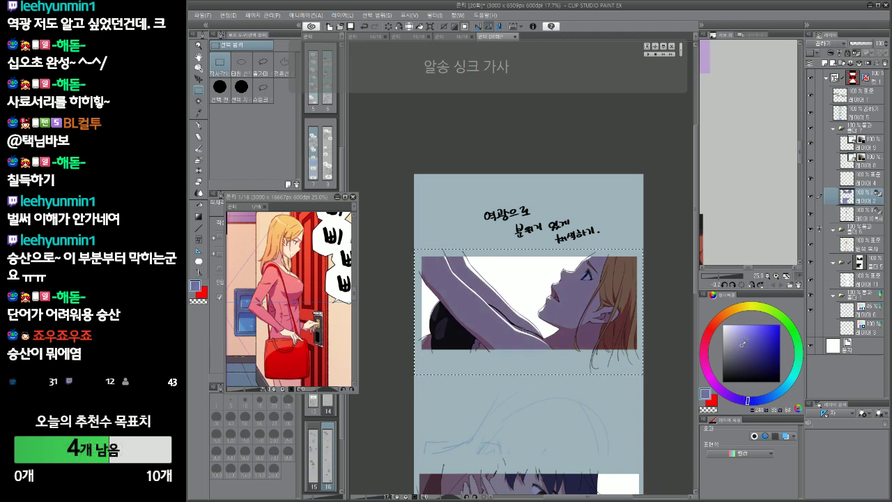
# Apply a light blue gradient from above the panel down over the Multiply shadows, and clear the selection
pyautogui.moveTo(772, 400); pyautogui.dragTo(786, 394)
pyautogui.press('g')
pyautogui.moveTo(556, 231); pyautogui.dragTo(516, 356)
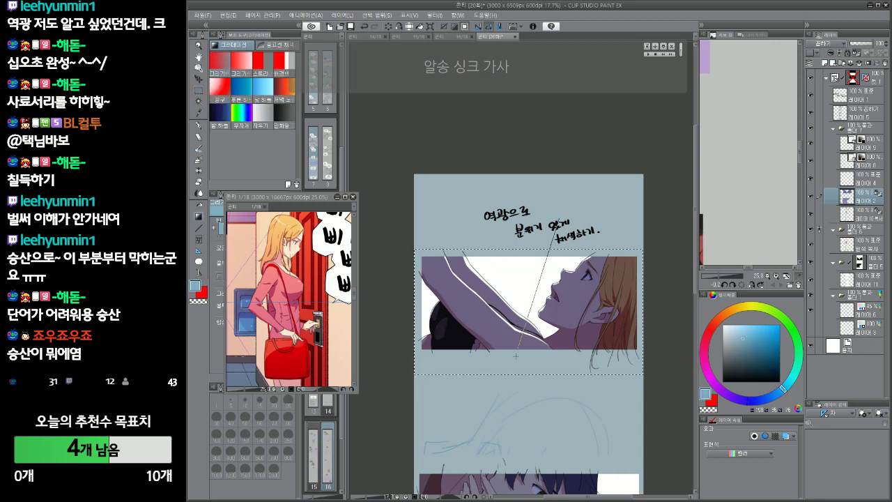
pyautogui.moveTo(578, 160); pyautogui.dragTo(515, 395)
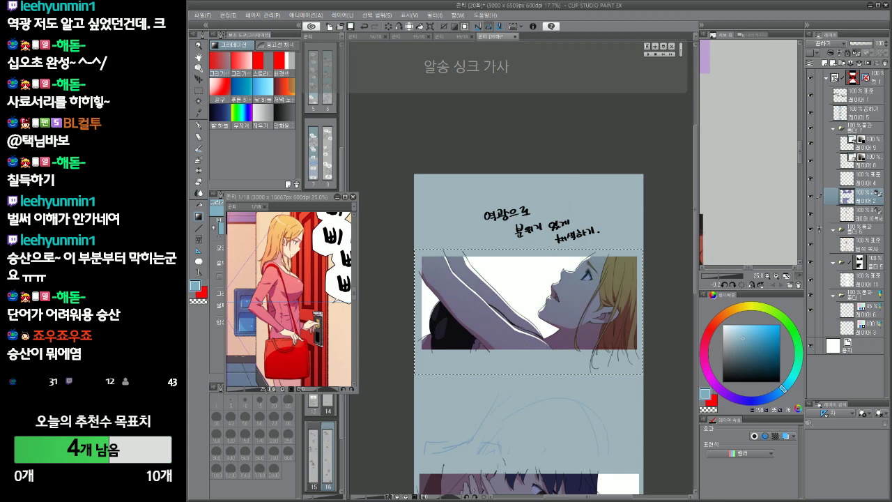
pyautogui.moveTo(511, 440); pyautogui.dragTo(628, 303)
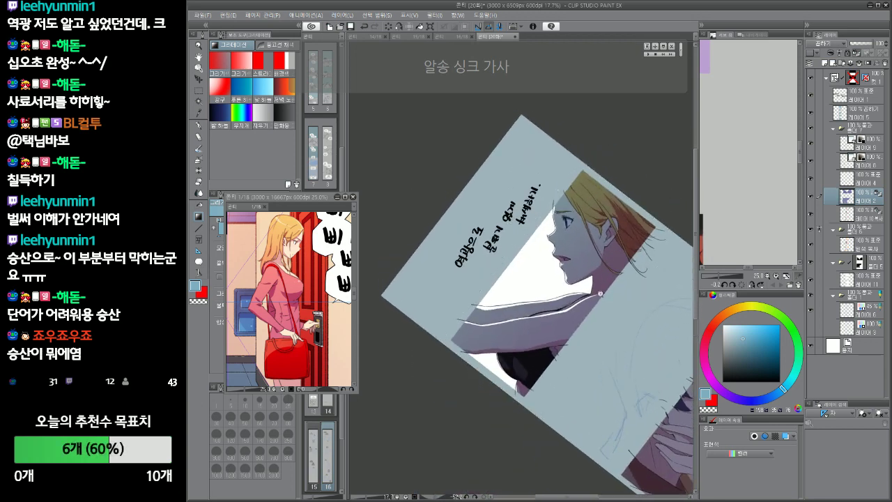
pyautogui.scroll(2, 593, 334)
pyautogui.scroll(2, 573, 347)
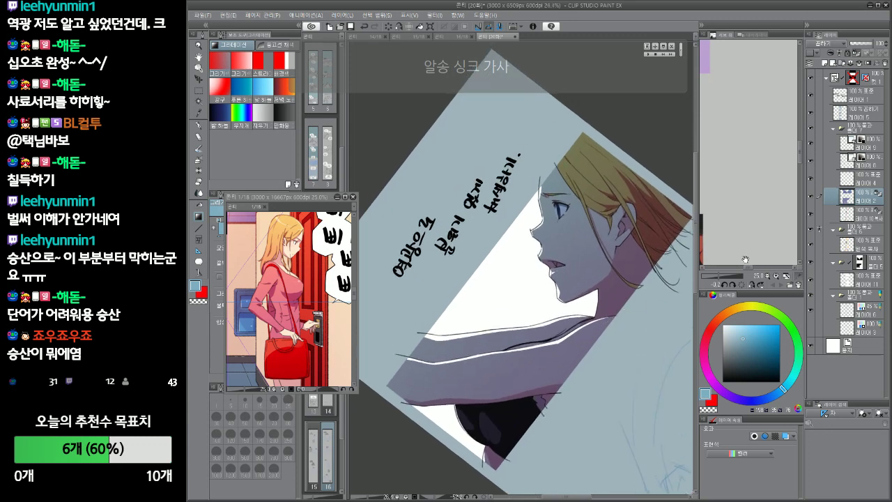
pyautogui.hotkey('ctrl', '@')
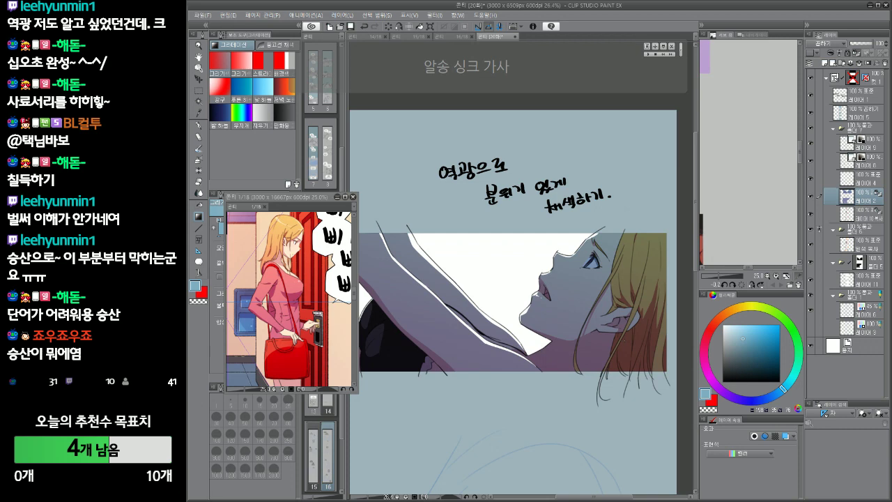
pyautogui.scroll(-3, 626, 352)
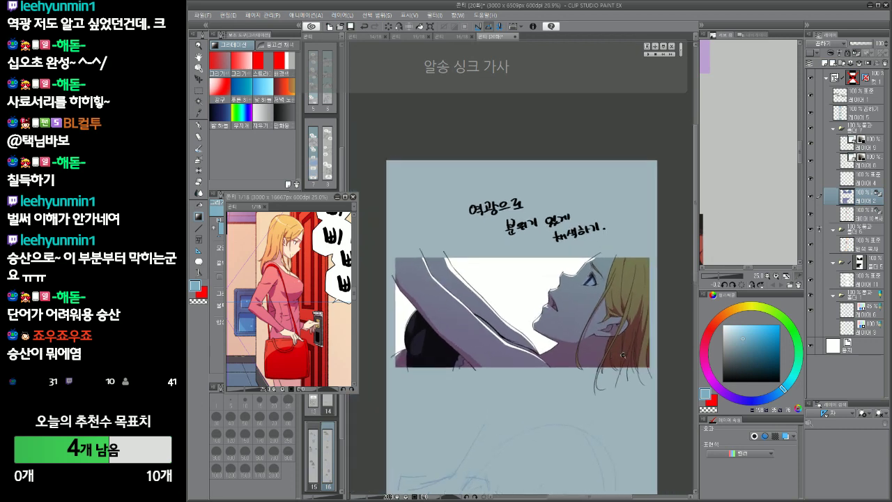
pyautogui.moveTo(617, 356); pyautogui.dragTo(619, 352)
# Add a new layer and place it beneath the copied layer that sits under the Multiply shadow layer
pyautogui.click(867, 218)
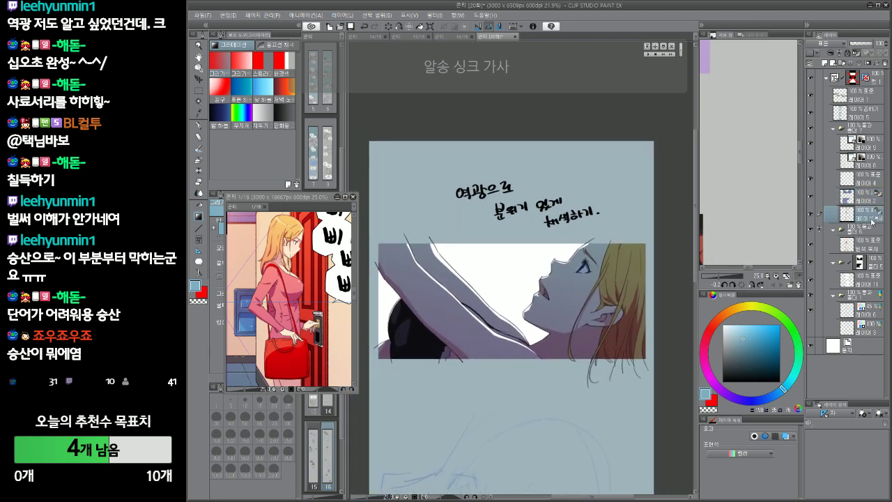
pyautogui.hotkey('ctrl', 'shift', 'n')
pyautogui.click(869, 240)
pyautogui.moveTo(868, 239); pyautogui.dragTo(870, 235)
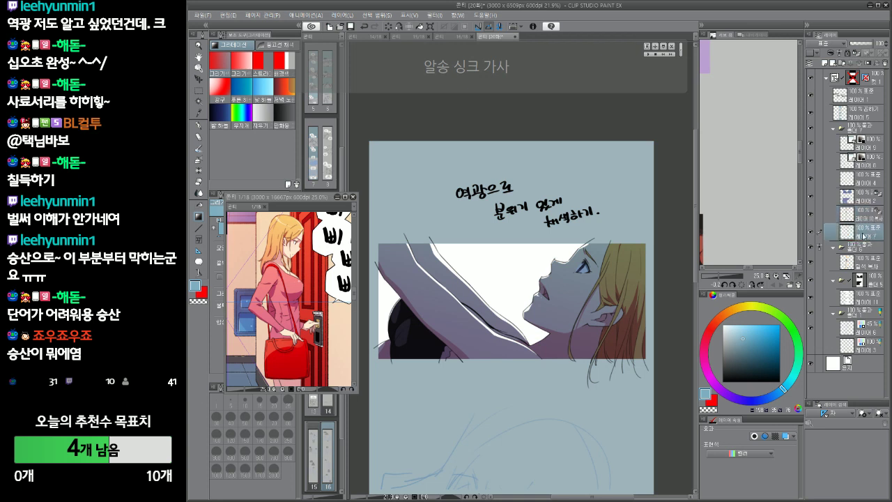
pyautogui.moveTo(621, 328); pyautogui.dragTo(601, 330)
pyautogui.press('m')
pyautogui.moveTo(563, 204)
pyautogui.mouseDown()
pyautogui.moveTo(567, 412)
pyautogui.moveTo(568, 199)
pyautogui.mouseUp()
pyautogui.press('w')
pyautogui.click(613, 273)
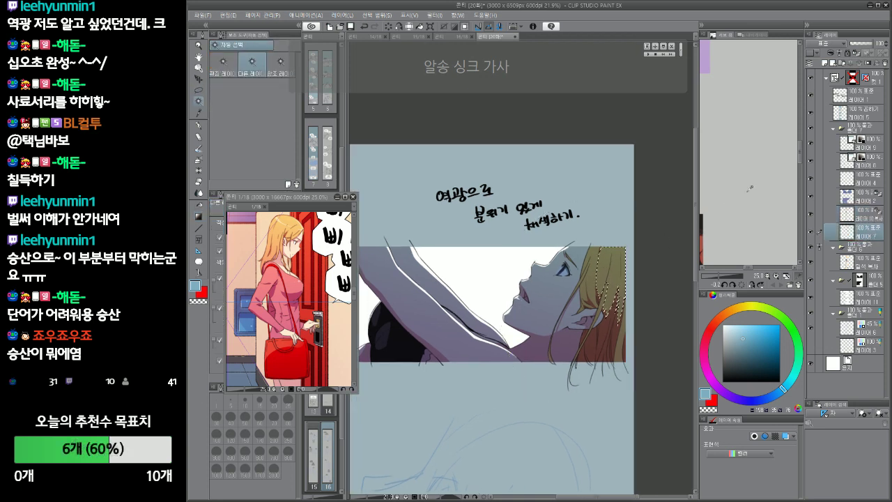
pyautogui.hotkey('ctrl', 'd')
# Select the woman's entire hair area with the auto select tool that refers to the reference layer
pyautogui.click(280, 62)
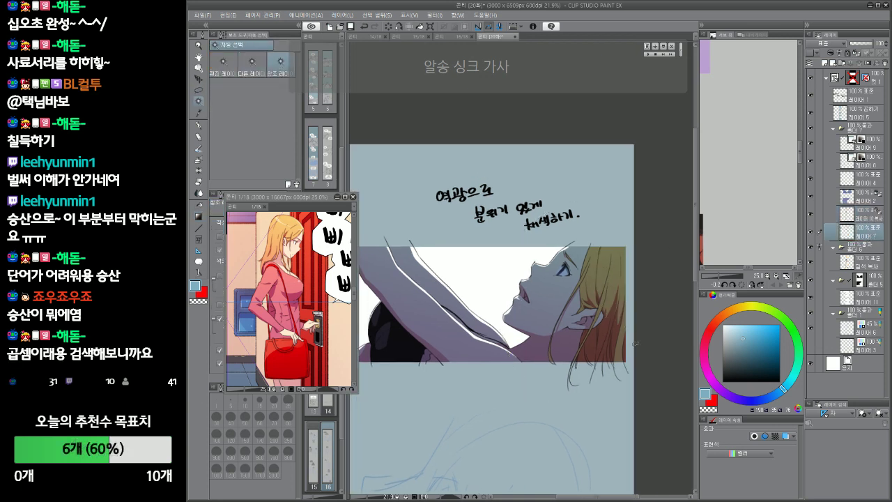
pyautogui.click(603, 279)
pyautogui.moveTo(634, 289); pyautogui.dragTo(632, 292)
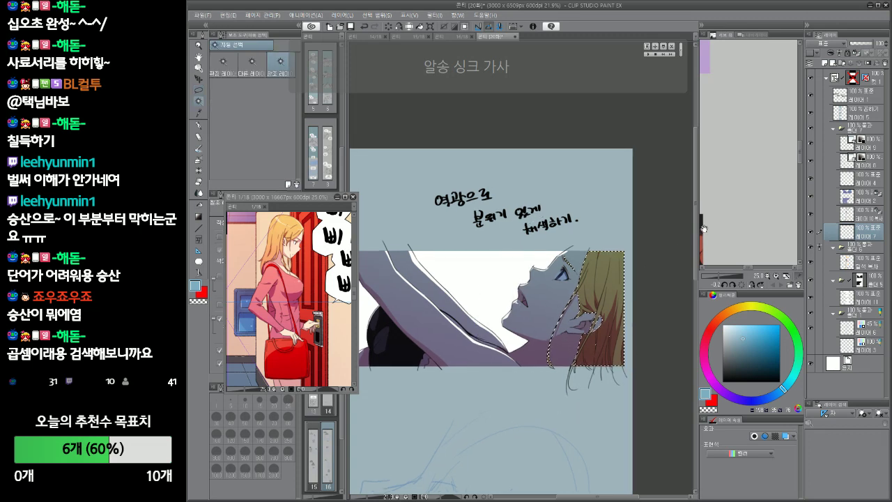
# Sample a light orange from the blonde girl's hair in the reference image
pyautogui.moveTo(784, 97); pyautogui.dragTo(732, 242)
pyautogui.moveTo(782, 125)
pyautogui.mouseDown()
pyautogui.moveTo(740, 188)
pyautogui.moveTo(758, 209)
pyautogui.moveTo(751, 222)
pyautogui.mouseUp()
pyautogui.click(773, 200)
pyautogui.moveTo(630, 306); pyautogui.dragTo(632, 305)
pyautogui.hotkey('ctrl', 'd')
pyautogui.press('b')
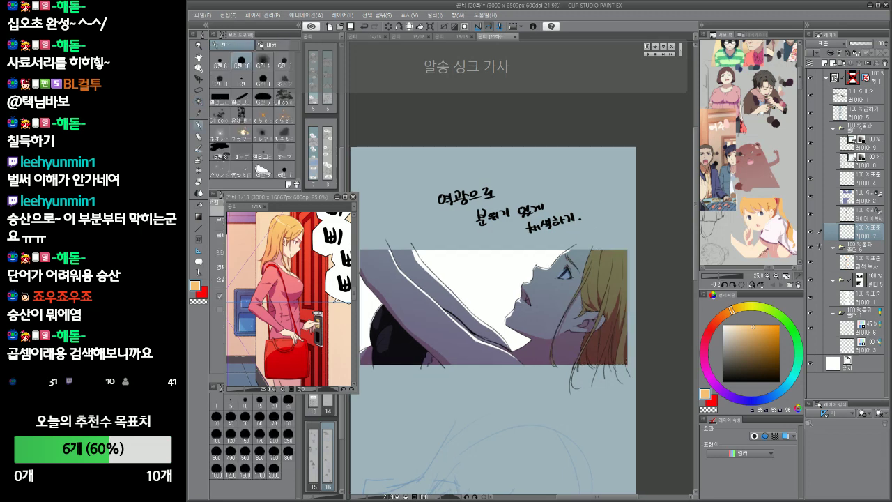
# Tint the hair with a coral gradient rising from its lower end and a yellow gradient at its upper end
pyautogui.click(718, 320)
pyautogui.press('g')
pyautogui.click(715, 324)
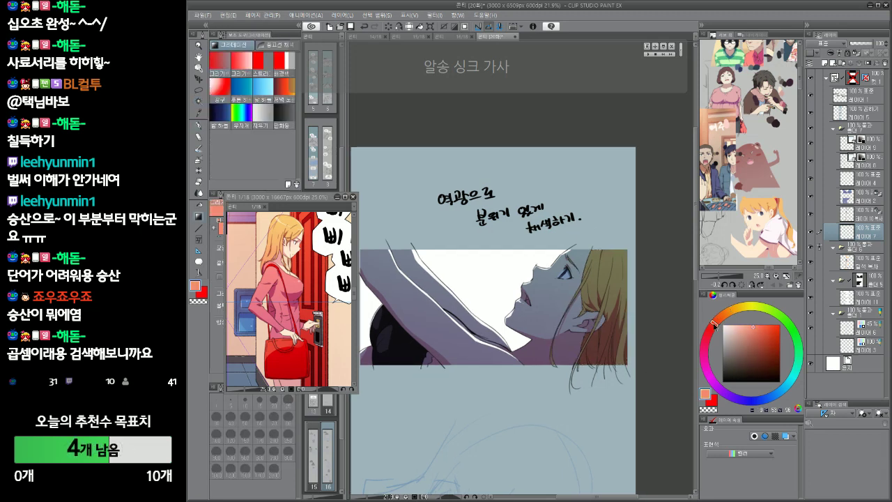
pyautogui.moveTo(619, 394); pyautogui.dragTo(630, 205)
pyautogui.moveTo(612, 416); pyautogui.dragTo(621, 247)
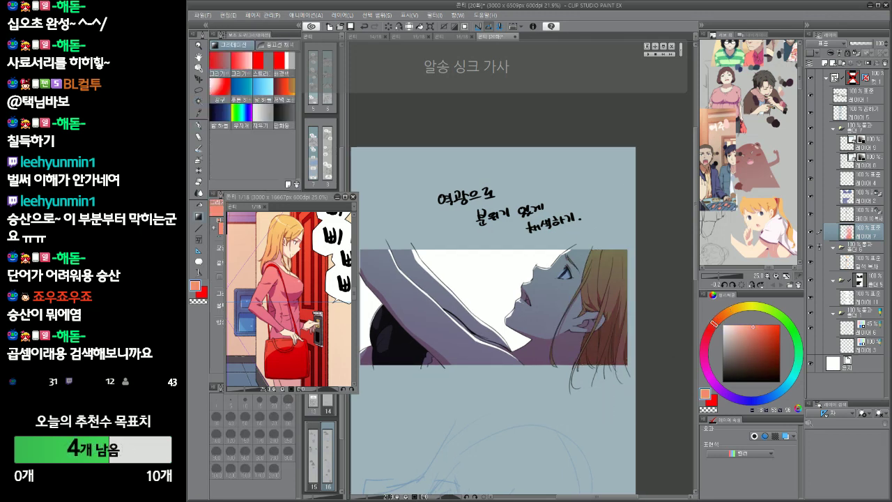
pyautogui.click(742, 307)
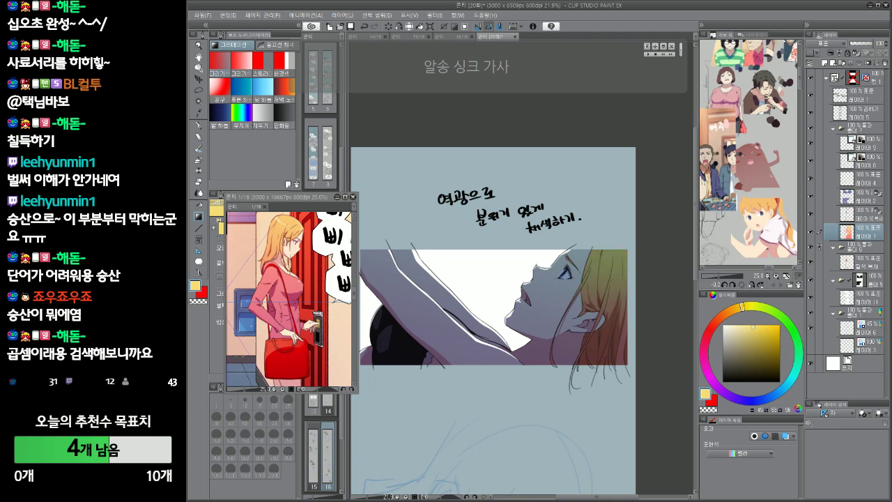
pyautogui.moveTo(581, 343); pyautogui.dragTo(646, 262)
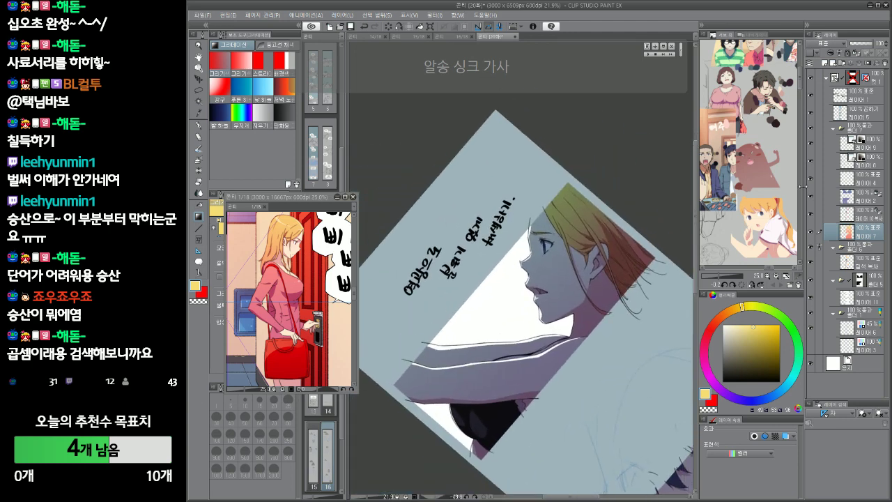
# Add a new layer at the top of the panel's layer folder
pyautogui.click(867, 147)
pyautogui.hotkey('ctrl', 'shift', 'n')
pyautogui.press('Return')
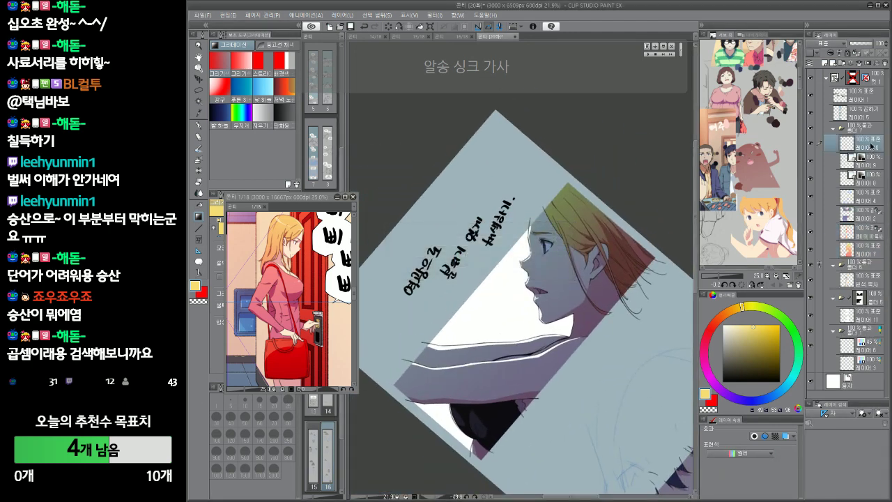
# Paint small white highlights in the woman's eye with the pen
pyautogui.click(724, 325)
pyautogui.moveTo(561, 263); pyautogui.dragTo(569, 241)
pyautogui.press('p')
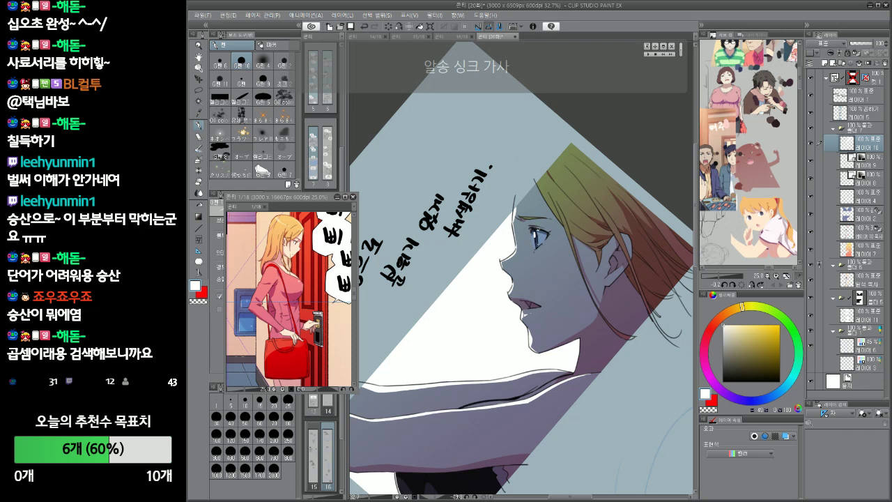
pyautogui.hotkey('ctrl', '@')
pyautogui.keyDown('ctrl'); pyautogui.moveTo(605, 280); pyautogui.dragTo(571, 292); pyautogui.keyUp('ctrl')
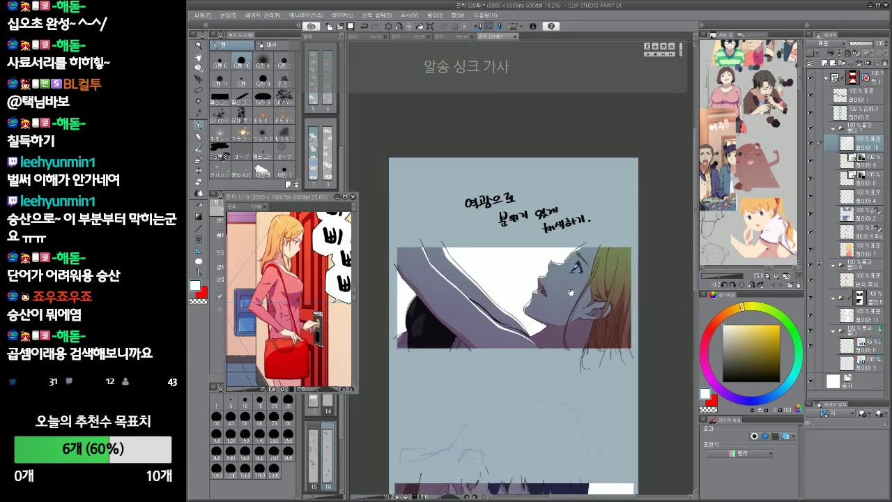
# Toggle the visibility of the copied shadow layer in the panel's folder to check its effect on the woman
pyautogui.keyDown('shift'); pyautogui.moveTo(575, 371); pyautogui.dragTo(610, 312); pyautogui.keyUp('shift')
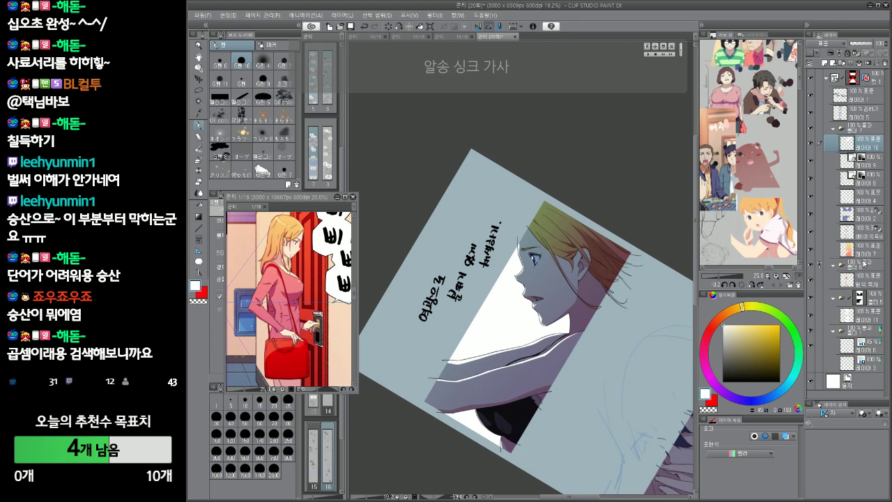
pyautogui.click(872, 218)
pyautogui.click(820, 233)
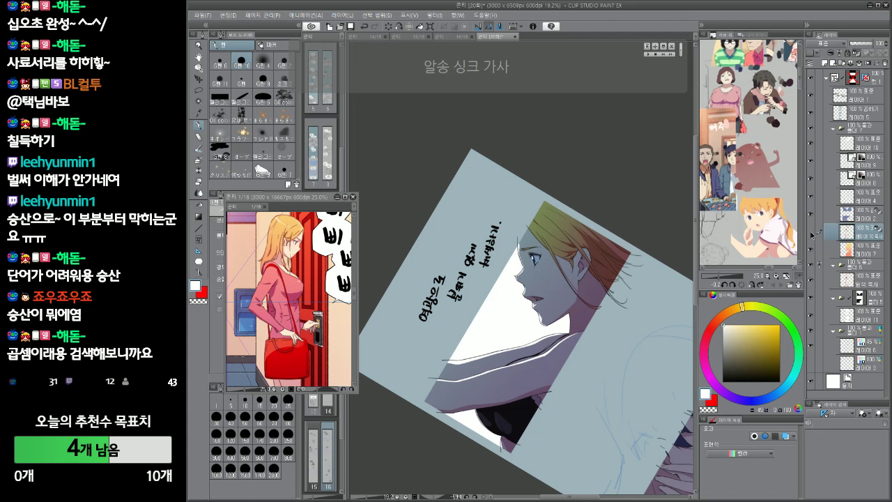
pyautogui.click(811, 235)
pyautogui.click(812, 235)
pyautogui.click(811, 236)
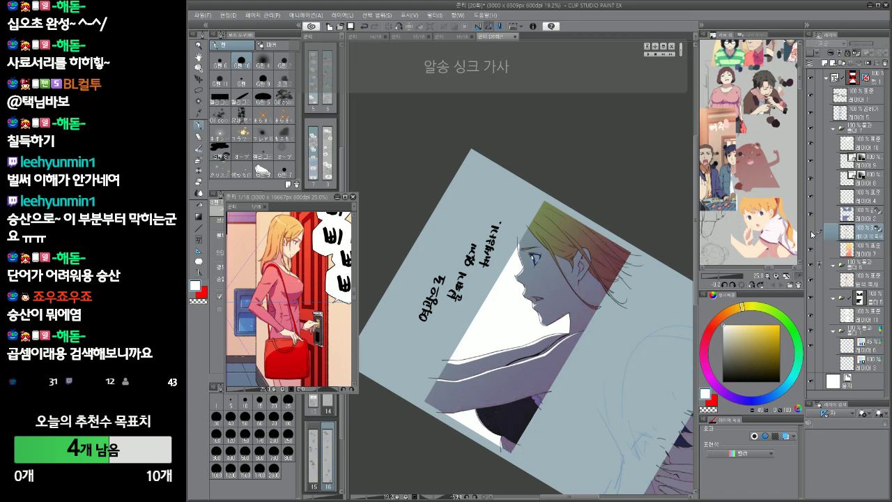
pyautogui.click(811, 235)
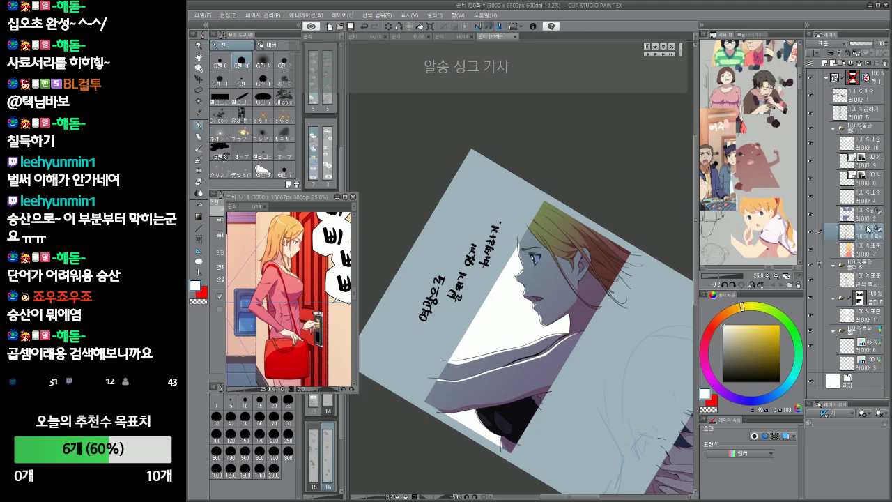
# Add a new layer above the copied shadow layer and choose a coral red with a soft brush
pyautogui.hotkey('ctrl', 'shift', 'n')
pyautogui.press('Return')
pyautogui.scroll(2, 572, 285)
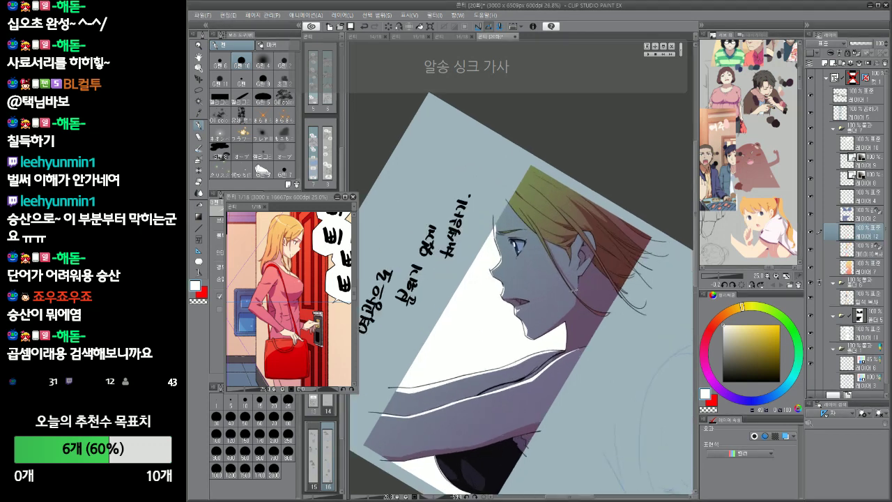
pyautogui.click(710, 334)
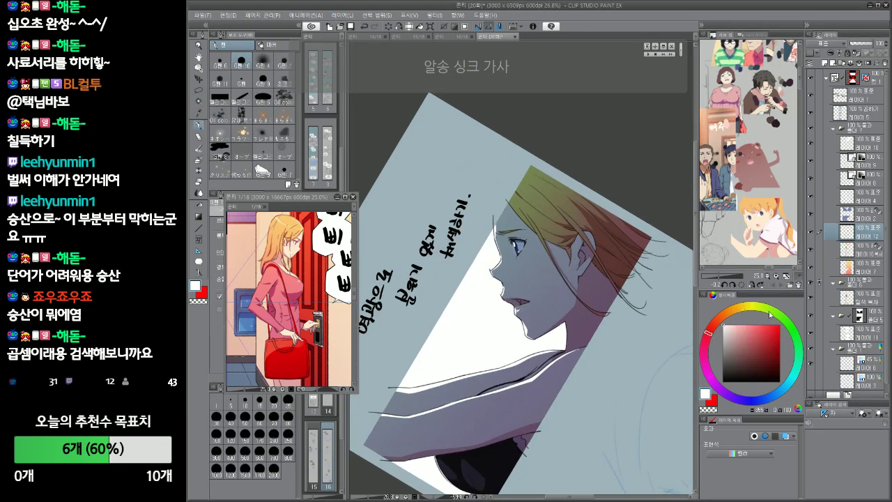
pyautogui.click(759, 325)
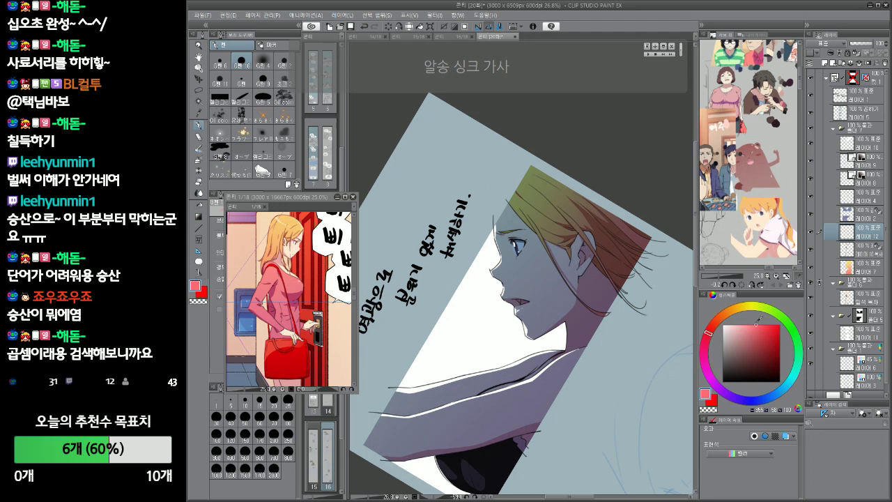
pyautogui.click(271, 65)
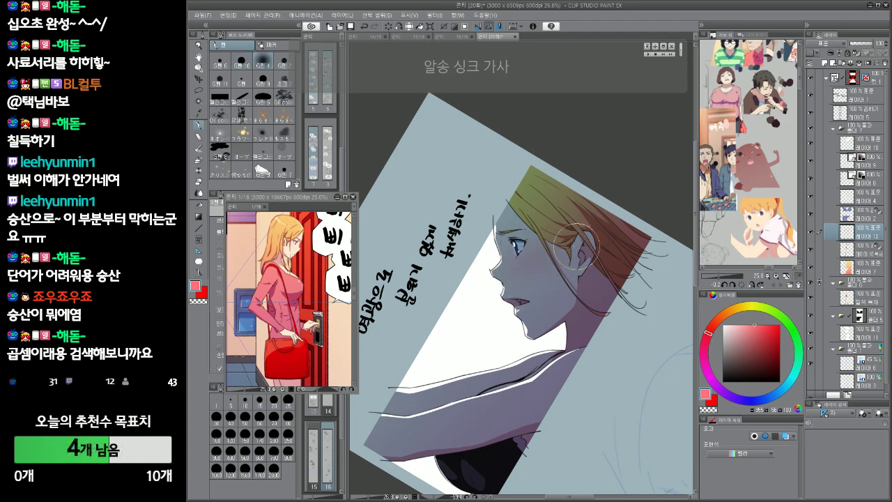
# Paint soft coral blush over the woman's cheek and lips on the new layer
pyautogui.moveTo(538, 283); pyautogui.dragTo(569, 228)
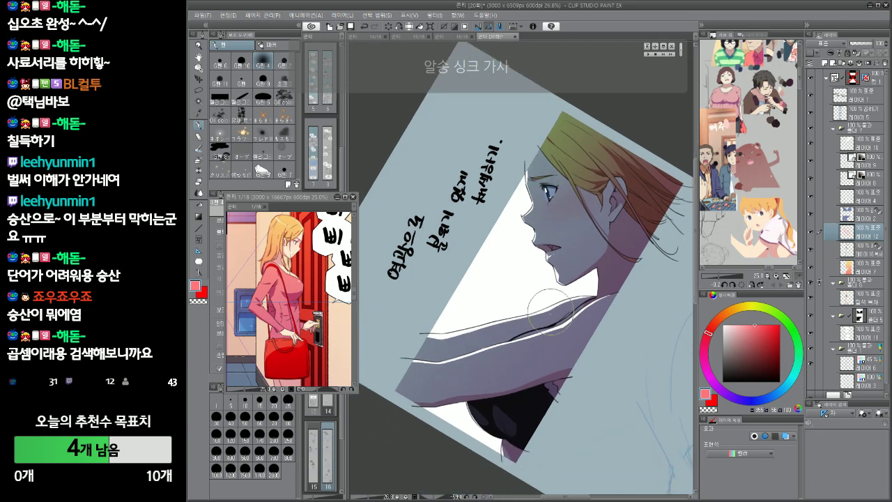
pyautogui.moveTo(455, 369); pyautogui.dragTo(545, 383)
pyautogui.moveTo(532, 350)
pyautogui.mouseDown()
pyautogui.moveTo(474, 360)
pyautogui.moveTo(419, 413)
pyautogui.mouseUp()
pyautogui.moveTo(579, 264)
pyautogui.mouseDown()
pyautogui.moveTo(560, 307)
pyautogui.moveTo(593, 279)
pyautogui.mouseUp()
pyautogui.moveTo(580, 220)
pyautogui.mouseDown()
pyautogui.moveTo(568, 324)
pyautogui.moveTo(577, 313)
pyautogui.mouseUp()
pyautogui.moveTo(501, 266); pyautogui.dragTo(391, 268)
pyautogui.moveTo(486, 291); pyautogui.dragTo(482, 269)
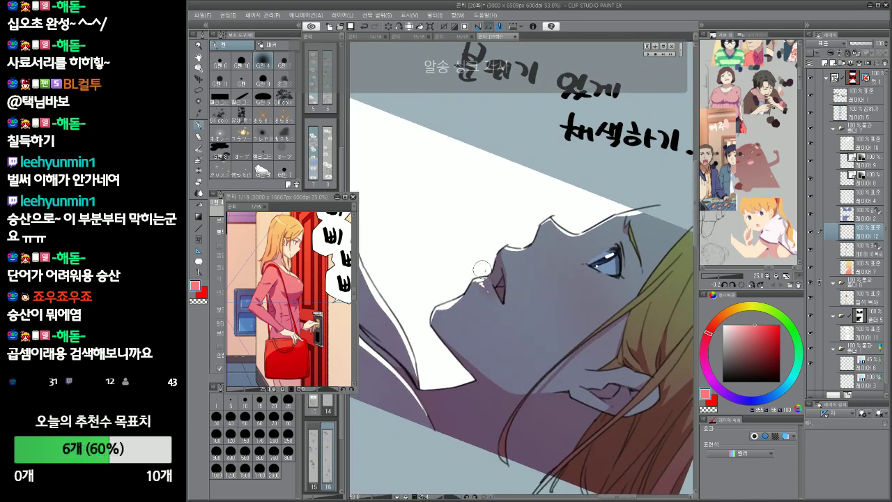
pyautogui.scroll(-2, 514, 294)
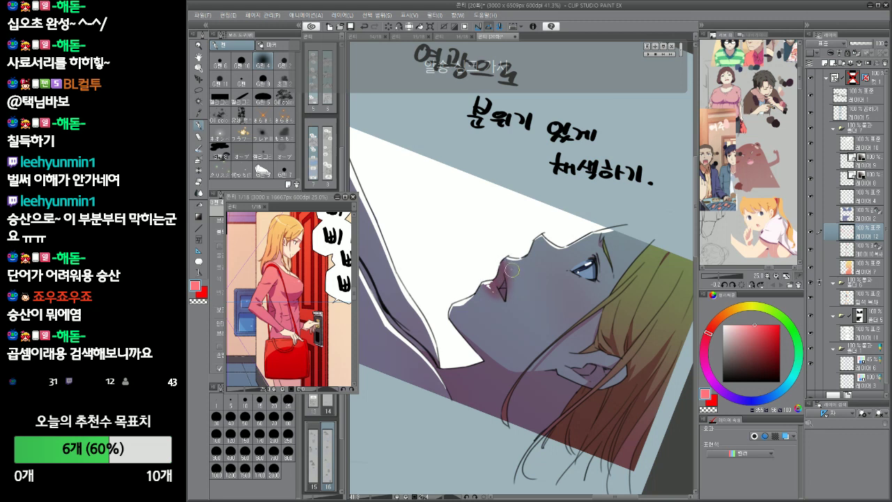
# Erase the excess coral around the woman's lips and touch up the lip colour
pyautogui.press('e')
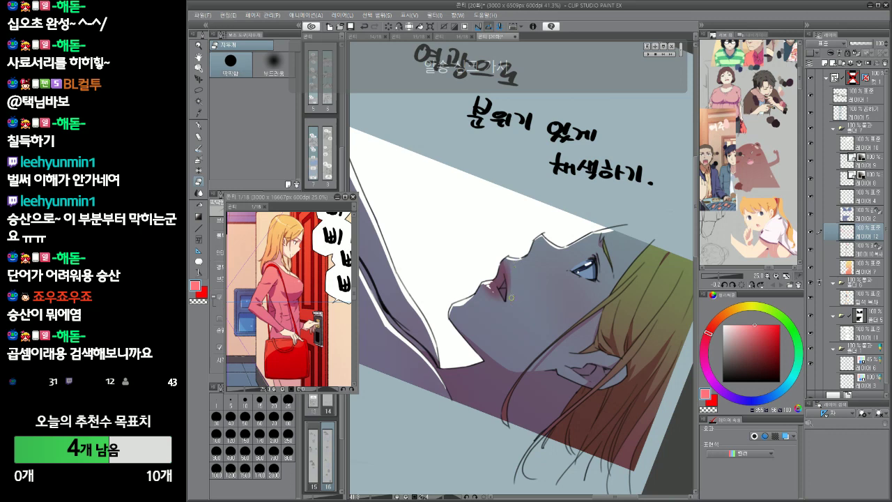
pyautogui.moveTo(582, 336); pyautogui.dragTo(607, 299)
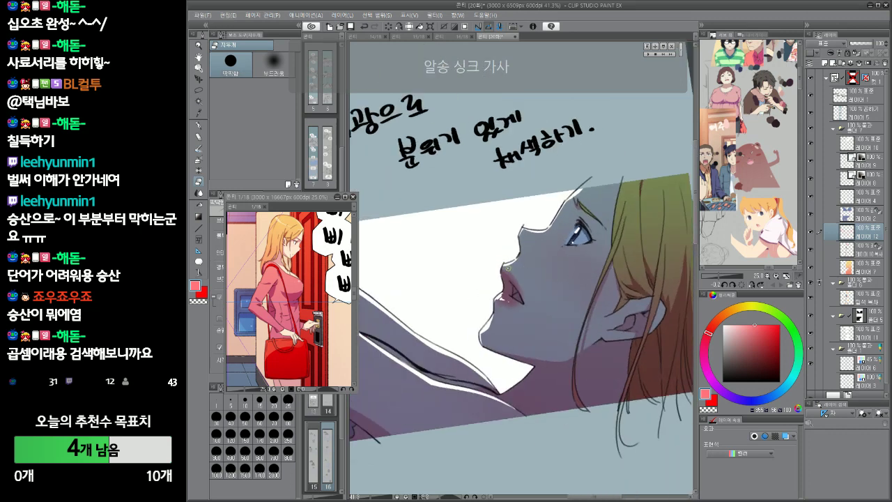
pyautogui.moveTo(535, 304); pyautogui.dragTo(548, 332)
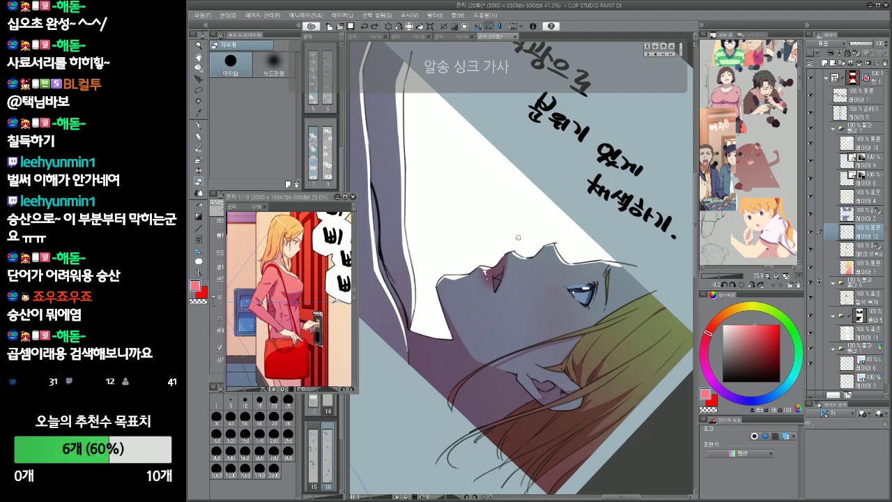
pyautogui.press('p')
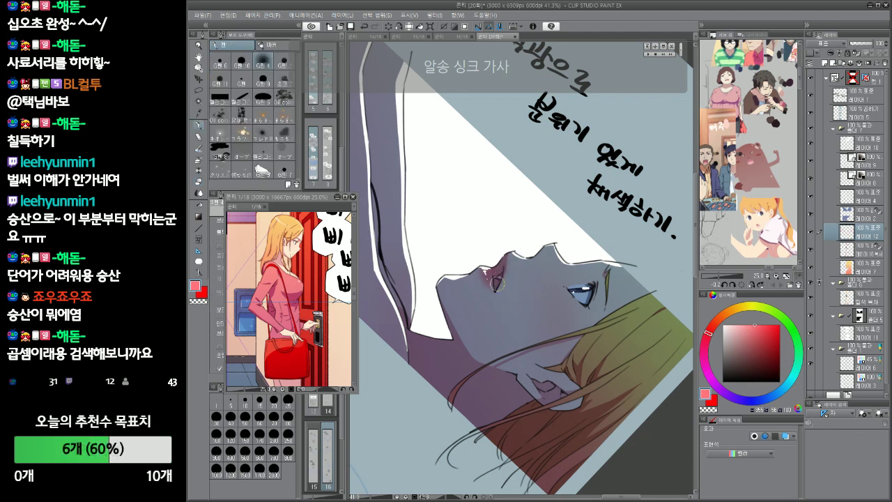
pyautogui.press('e')
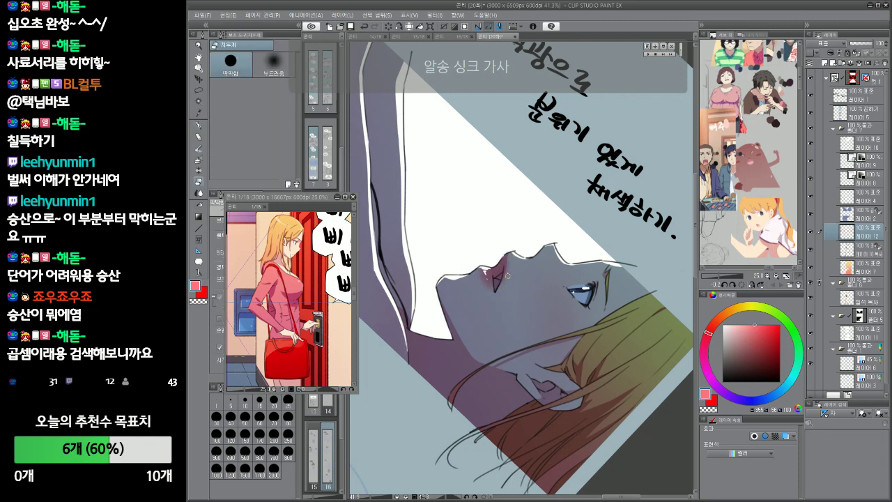
pyautogui.press('-')
pyautogui.press('-')
pyautogui.press('-')
pyautogui.press('-')
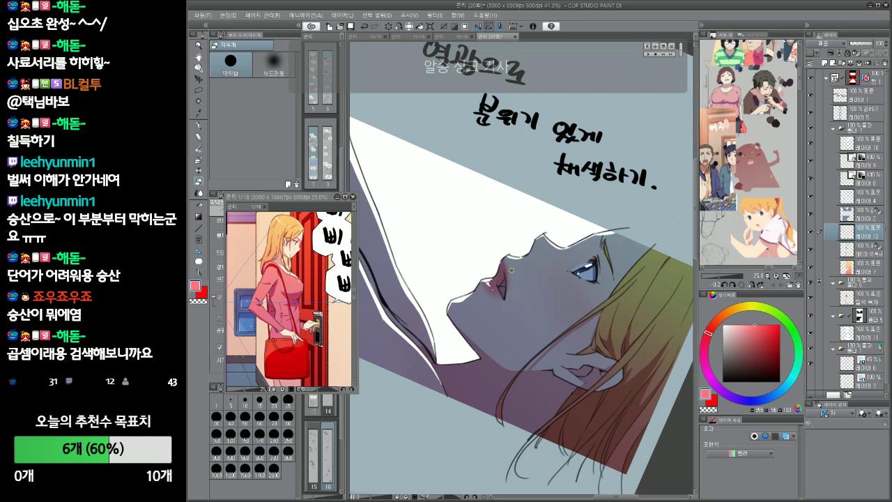
# Choose a darker red and set the blush layer's blending mode to Multiply
pyautogui.moveTo(575, 315); pyautogui.dragTo(585, 236)
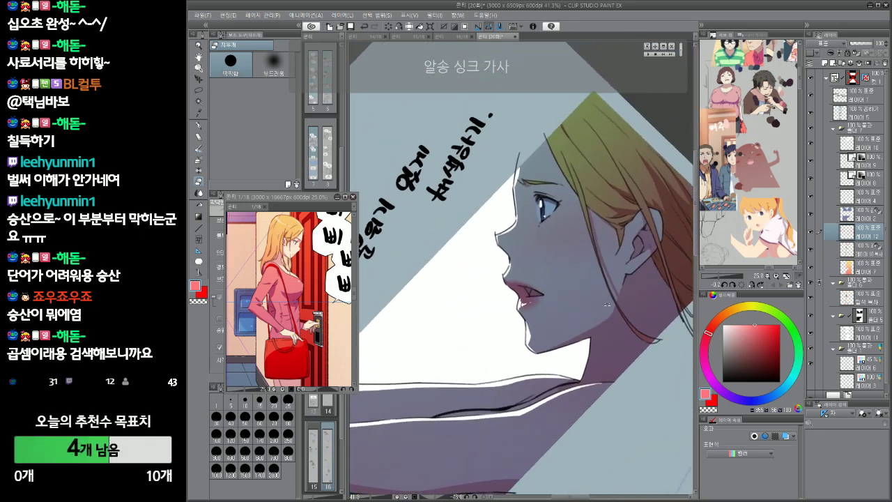
pyautogui.moveTo(607, 304)
pyautogui.mouseDown()
pyautogui.moveTo(557, 352)
pyautogui.moveTo(611, 303)
pyautogui.mouseUp()
pyautogui.moveTo(623, 273); pyautogui.dragTo(593, 336)
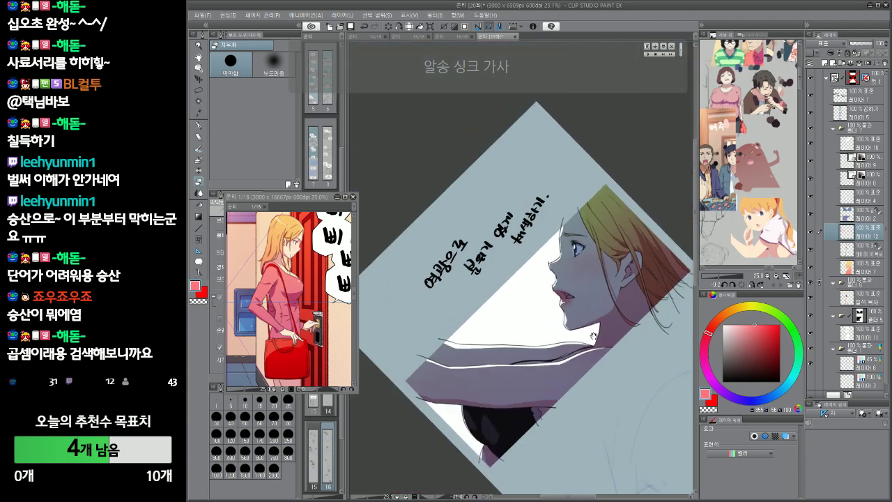
pyautogui.scroll(4, 593, 338)
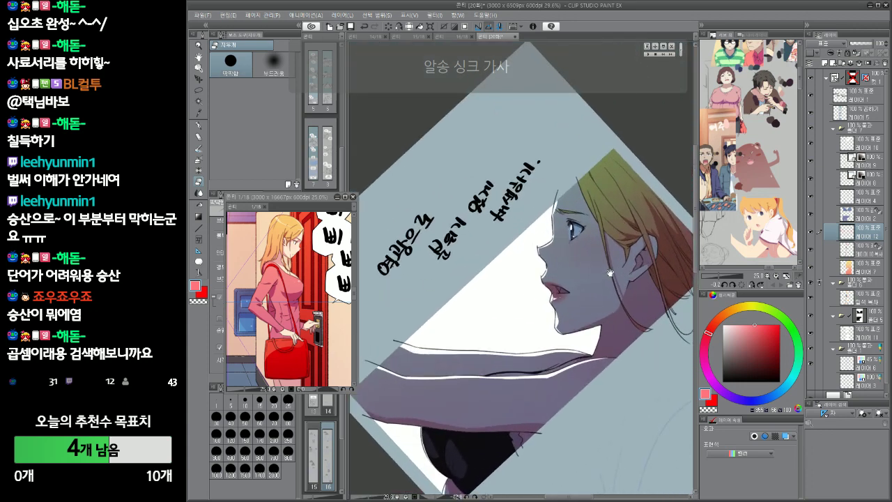
pyautogui.moveTo(611, 273); pyautogui.dragTo(591, 286)
pyautogui.click(764, 335)
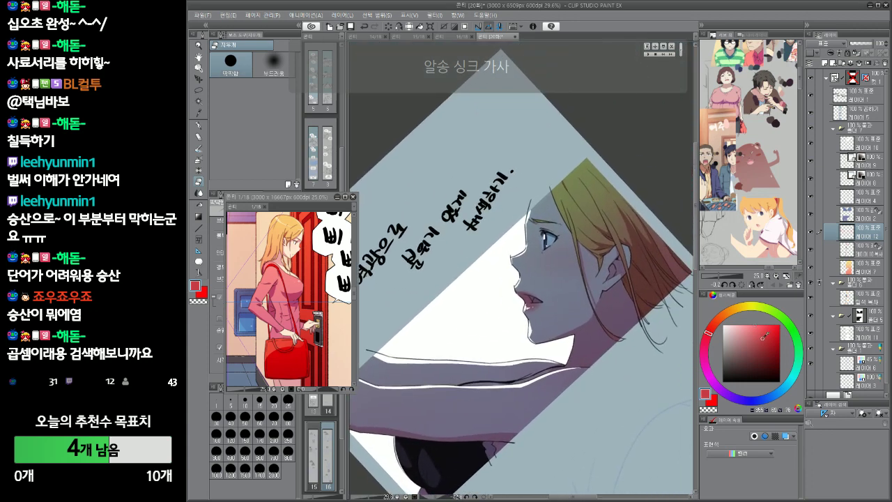
pyautogui.click(822, 44)
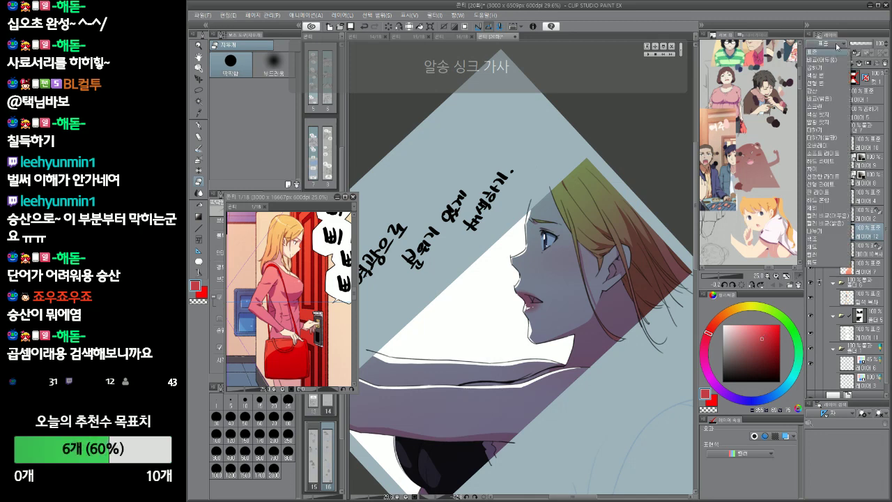
pyautogui.click(828, 70)
# Lasso the area around the lips, raise its luminosity to 32 in Hue/Saturation/Luminosity, and deselect it
pyautogui.moveTo(632, 281); pyautogui.dragTo(543, 408)
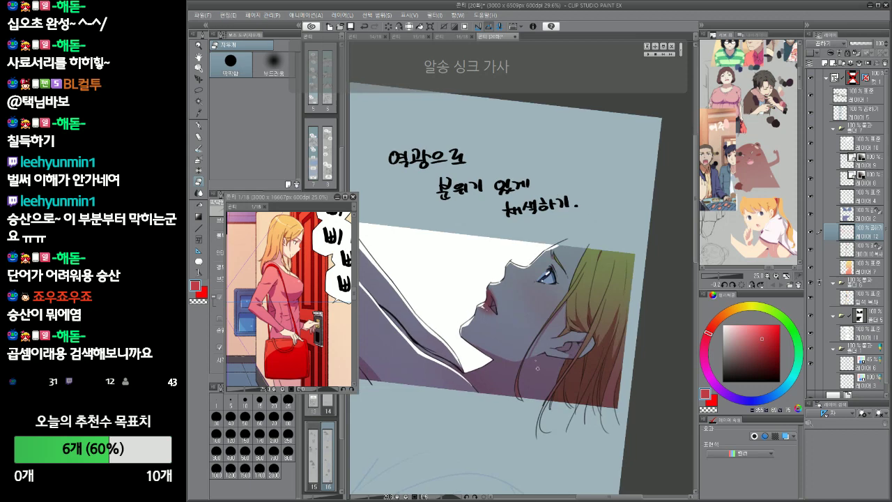
pyautogui.press('m')
pyautogui.moveTo(474, 328)
pyautogui.mouseDown()
pyautogui.moveTo(506, 269)
pyautogui.moveTo(501, 349)
pyautogui.mouseUp()
pyautogui.hotkey('ctrl', 'u')
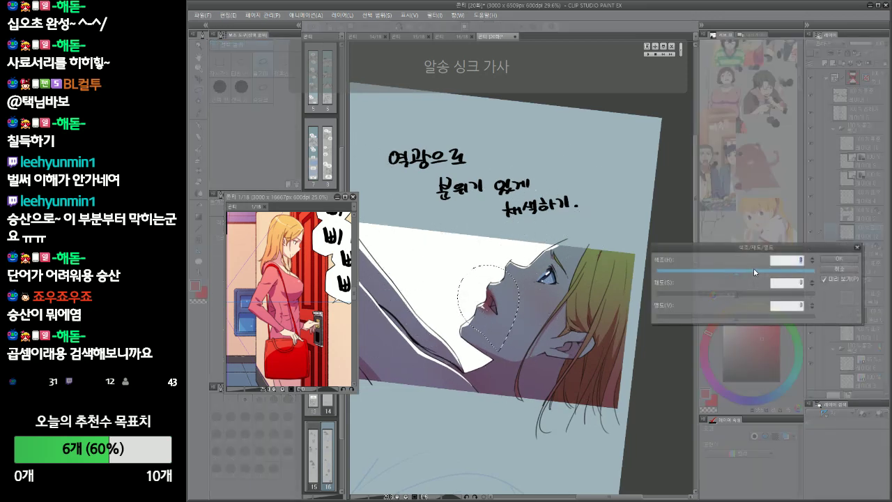
pyautogui.moveTo(736, 319); pyautogui.dragTo(764, 319)
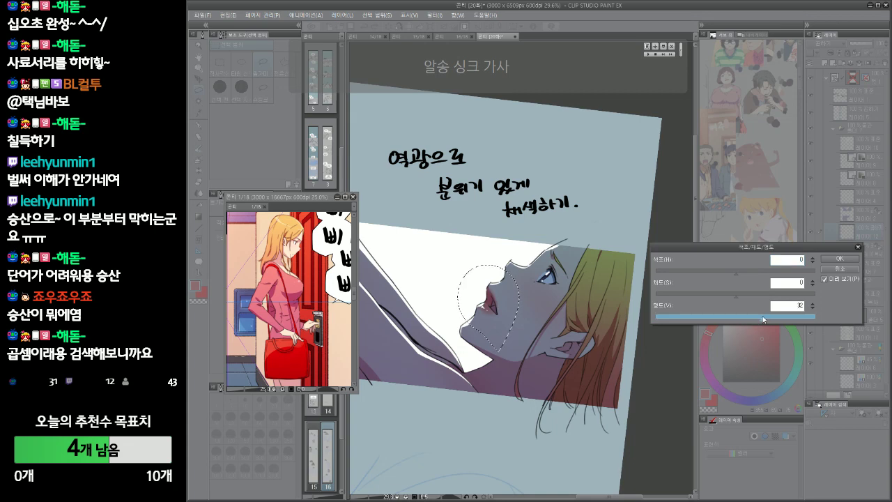
pyautogui.press('Return')
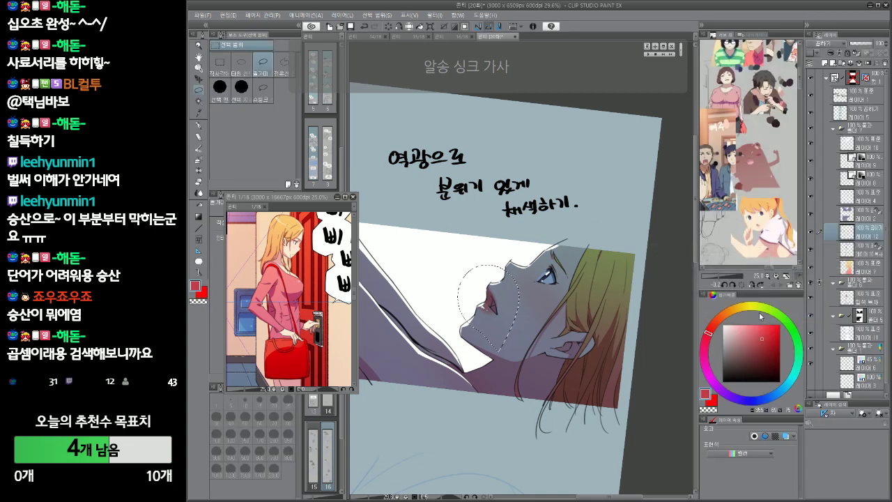
pyautogui.moveTo(538, 331)
pyautogui.mouseDown()
pyautogui.moveTo(573, 302)
pyautogui.moveTo(560, 336)
pyautogui.mouseUp()
pyautogui.hotkey('ctrl', 'd')
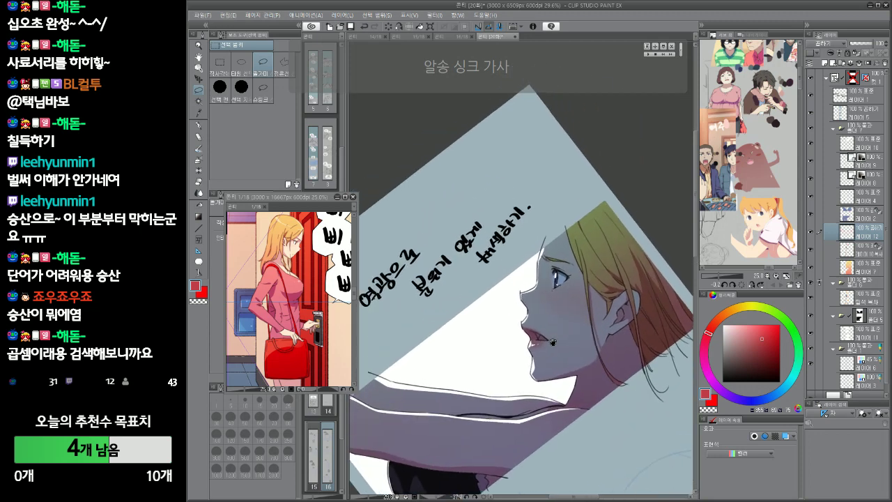
# Erase a small highlight into the woman's lower lip on the copied shadow layer
pyautogui.click(849, 249)
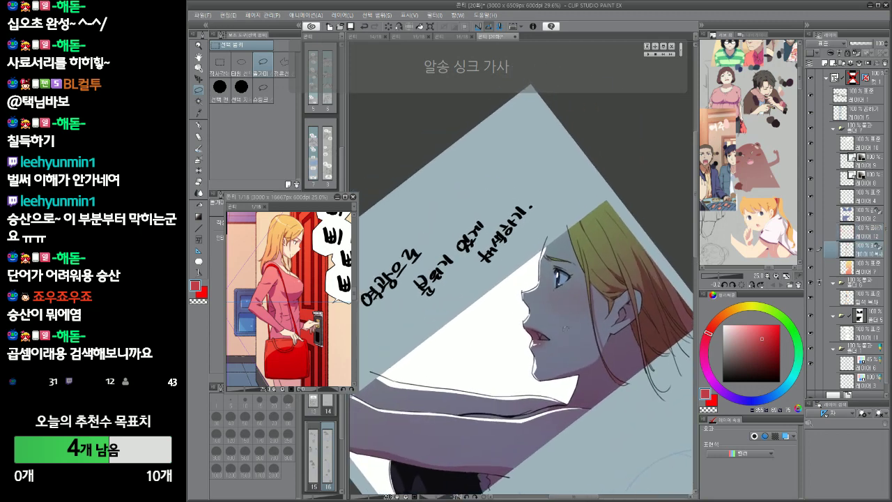
pyautogui.press('b')
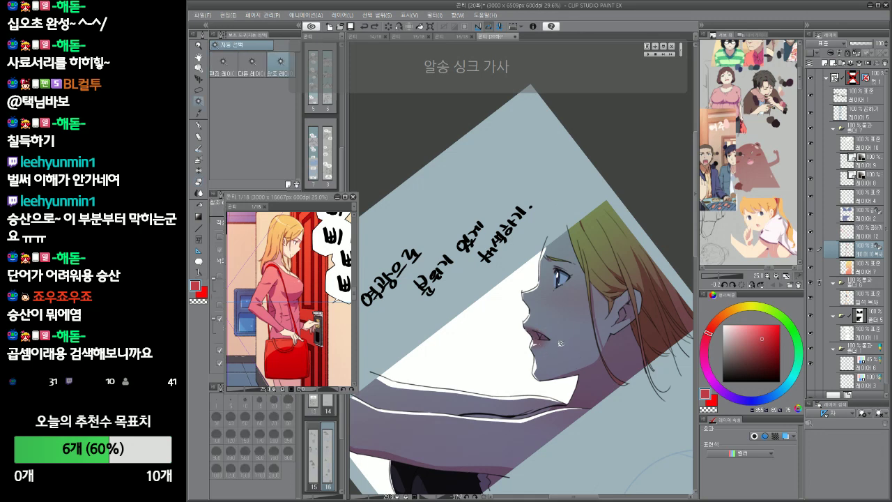
pyautogui.moveTo(528, 332)
pyautogui.mouseDown()
pyautogui.moveTo(551, 349)
pyautogui.moveTo(504, 353)
pyautogui.mouseUp()
pyautogui.moveTo(505, 352); pyautogui.dragTo(523, 342)
# Select the skin area and paint a light pink tint over the face on the Multiply blush layer
pyautogui.click(861, 232)
pyautogui.moveTo(482, 321); pyautogui.dragTo(506, 333)
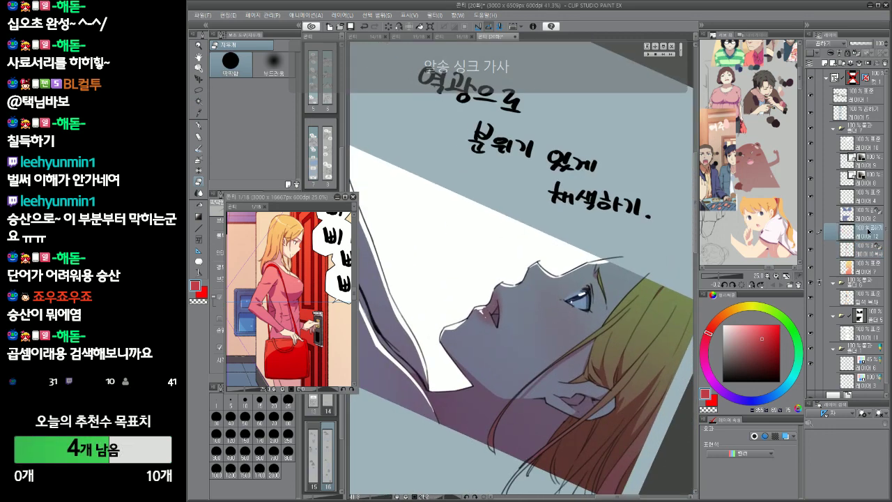
pyautogui.click(763, 326)
pyautogui.press('p')
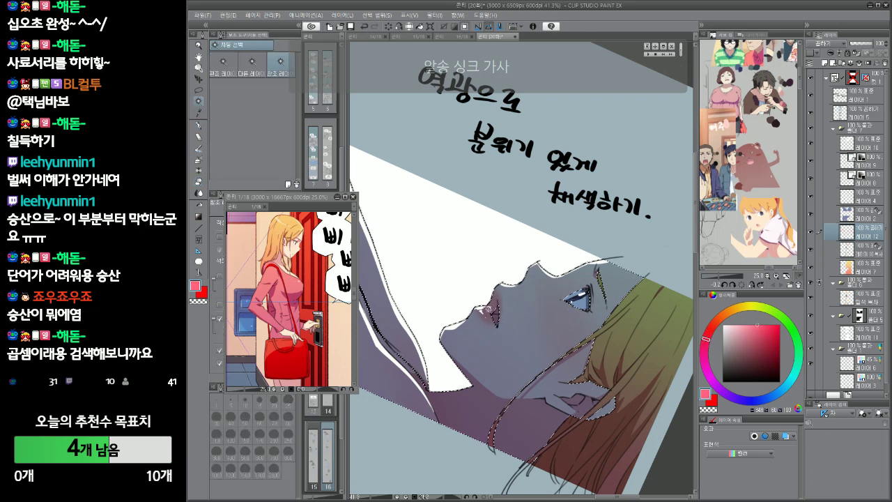
pyautogui.moveTo(492, 319)
pyautogui.mouseDown()
pyautogui.moveTo(474, 307)
pyautogui.moveTo(538, 321)
pyautogui.moveTo(563, 301)
pyautogui.mouseUp()
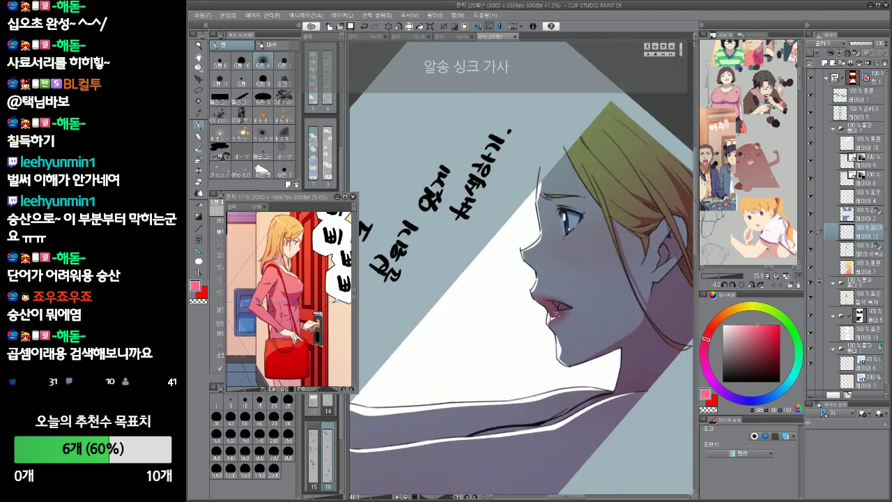
pyautogui.moveTo(627, 297)
pyautogui.mouseDown()
pyautogui.moveTo(614, 331)
pyautogui.moveTo(626, 287)
pyautogui.mouseUp()
pyautogui.scroll(-2, 625, 313)
pyautogui.moveTo(631, 320); pyautogui.dragTo(601, 358)
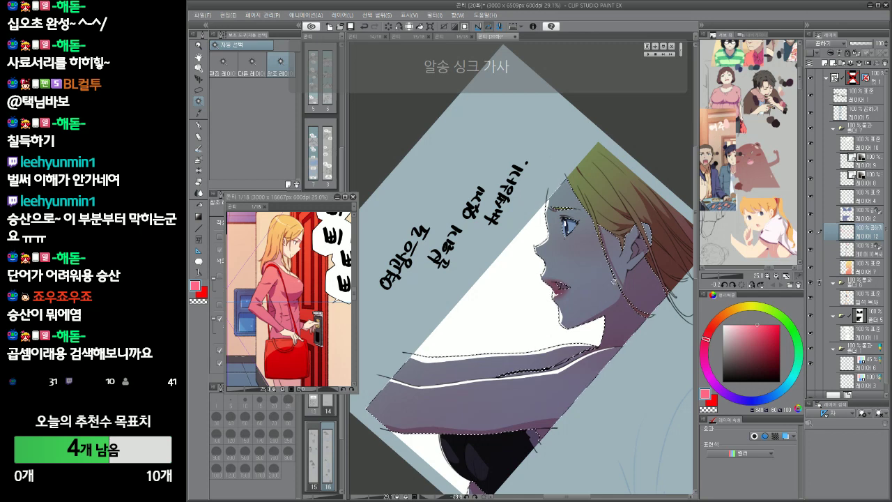
# Sample a light pink on the skin's base colour layer and draw two wavy sample strokes in the empty area above the panel
pyautogui.click(869, 268)
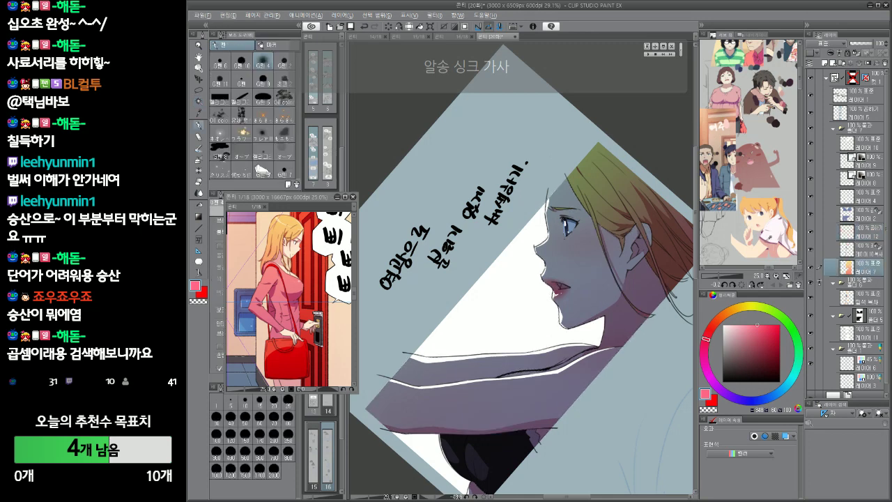
pyautogui.keyDown('alt'); pyautogui.click(605, 317); pyautogui.keyUp('alt')
pyautogui.moveTo(605, 318); pyautogui.dragTo(603, 319)
pyautogui.click(243, 79)
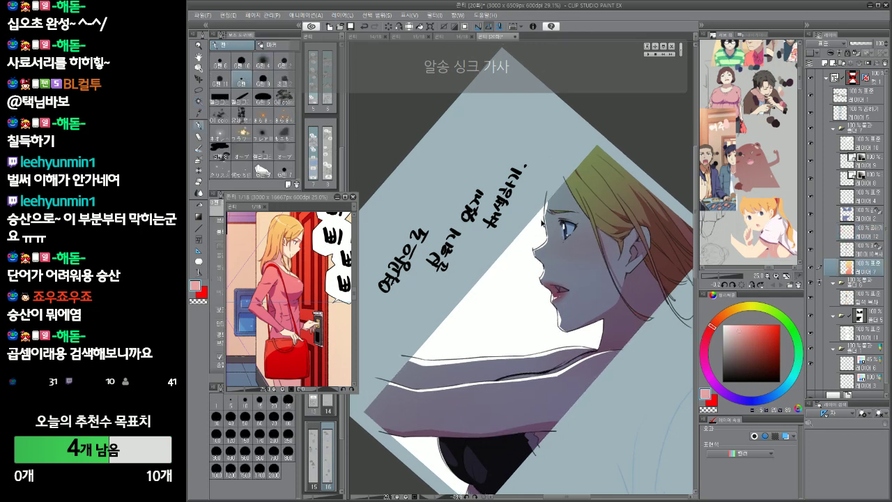
pyautogui.press(']')
pyautogui.scroll(2, 543, 218)
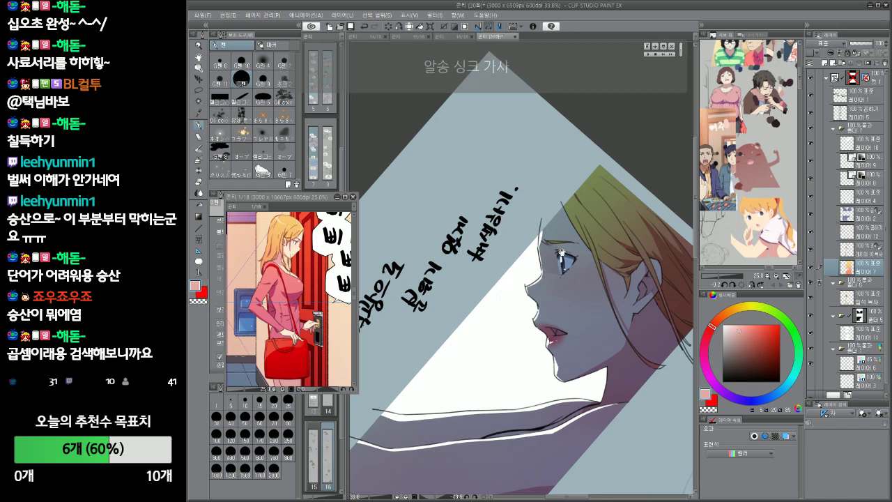
pyautogui.hotkey('ctrl', '@')
pyautogui.moveTo(547, 165); pyautogui.dragTo(622, 197)
pyautogui.moveTo(499, 162)
pyautogui.mouseDown()
pyautogui.moveTo(550, 149)
pyautogui.moveTo(618, 152)
pyautogui.mouseUp()
# Switch to black and draw two matching wavy sample strokes beside the pink ones
pyautogui.click(779, 382)
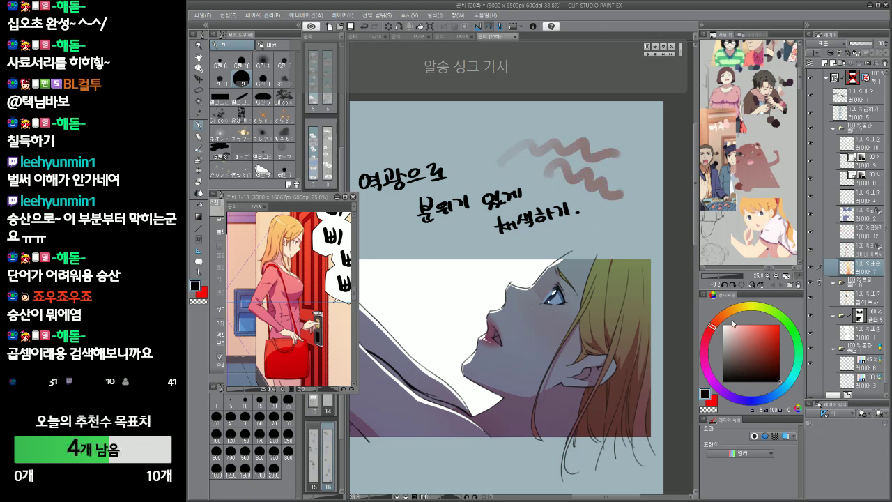
pyautogui.moveTo(459, 149)
pyautogui.mouseDown()
pyautogui.moveTo(534, 137)
pyautogui.moveTo(620, 139)
pyautogui.moveTo(627, 156)
pyautogui.mouseUp()
pyautogui.moveTo(499, 173)
pyautogui.mouseDown()
pyautogui.moveTo(534, 177)
pyautogui.moveTo(638, 220)
pyautogui.mouseUp()
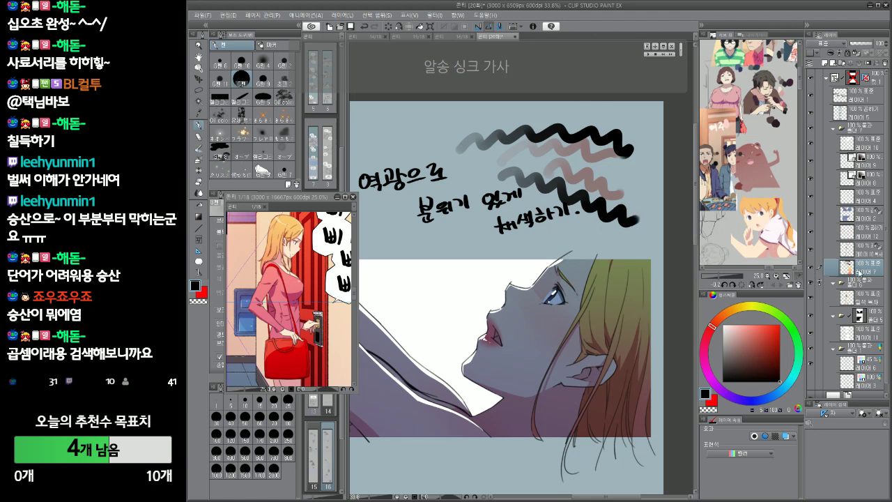
pyautogui.moveTo(614, 306); pyautogui.dragTo(601, 216)
pyautogui.press('w')
pyautogui.click(590, 299)
pyautogui.press('p')
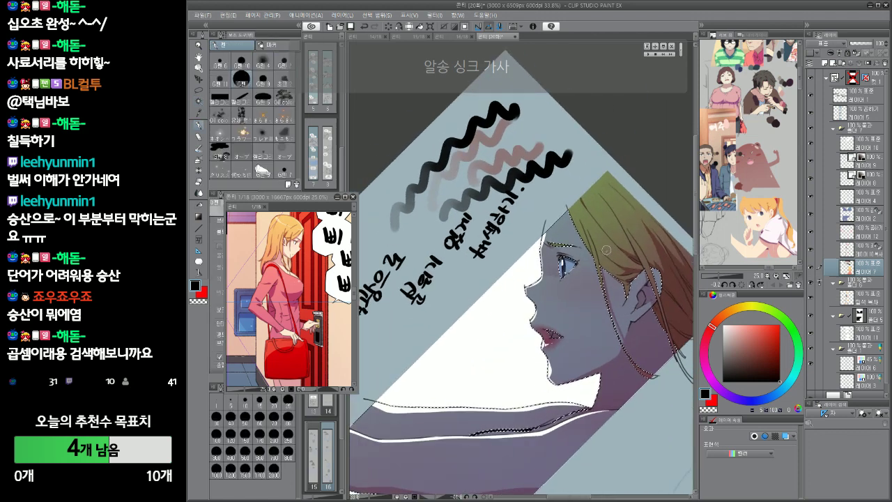
pyautogui.hotkey('ctrl', 'd')
# Sample a light skin pink from the reference picture and enlarge the pen brush
pyautogui.click(775, 246)
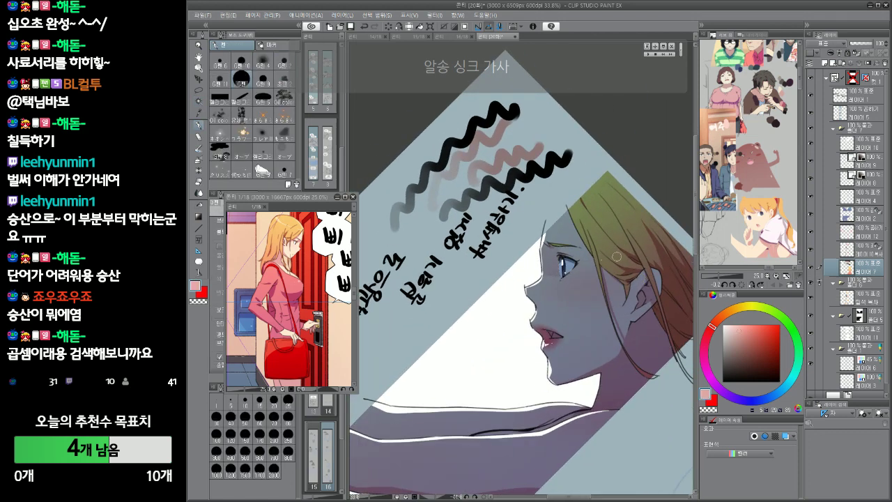
pyautogui.press('j')
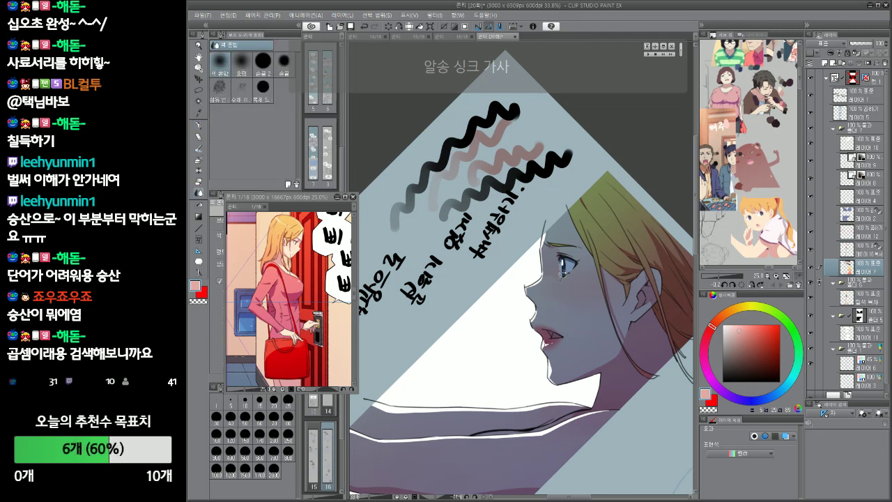
pyautogui.press('p')
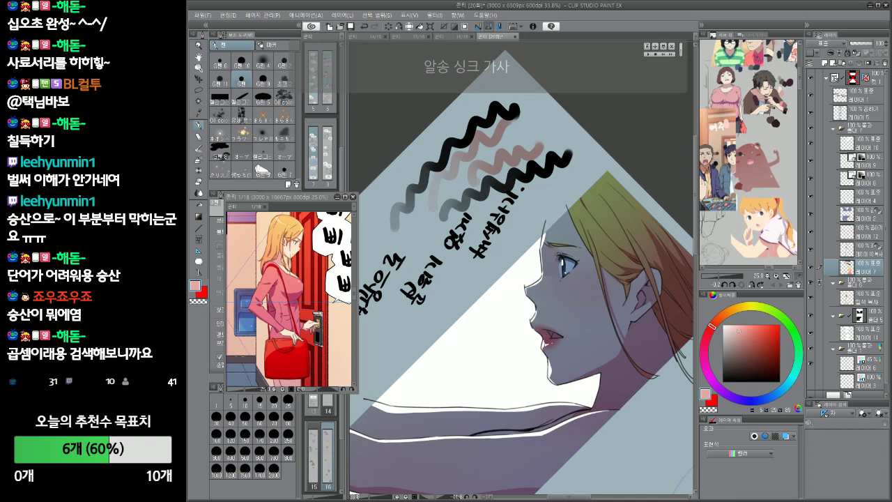
pyautogui.moveTo(612, 281); pyautogui.dragTo(564, 343)
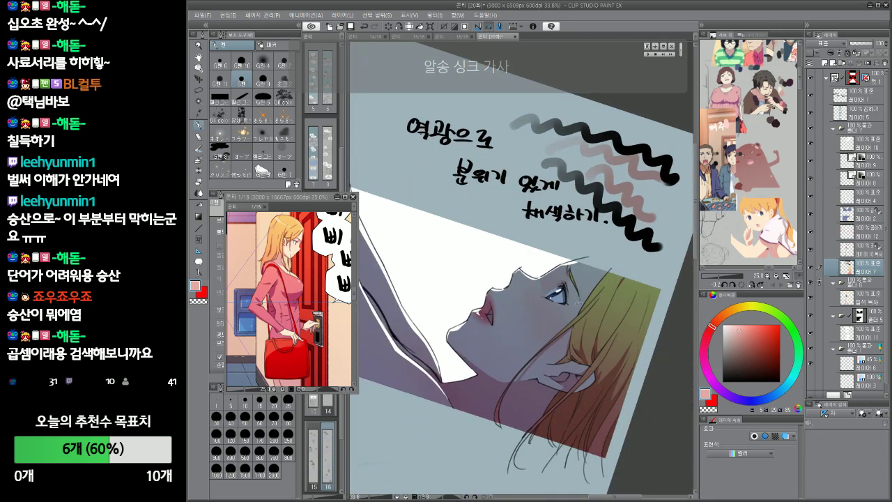
pyautogui.moveTo(578, 304); pyautogui.dragTo(580, 240)
pyautogui.press(']')
pyautogui.press(']')
pyautogui.press(']')
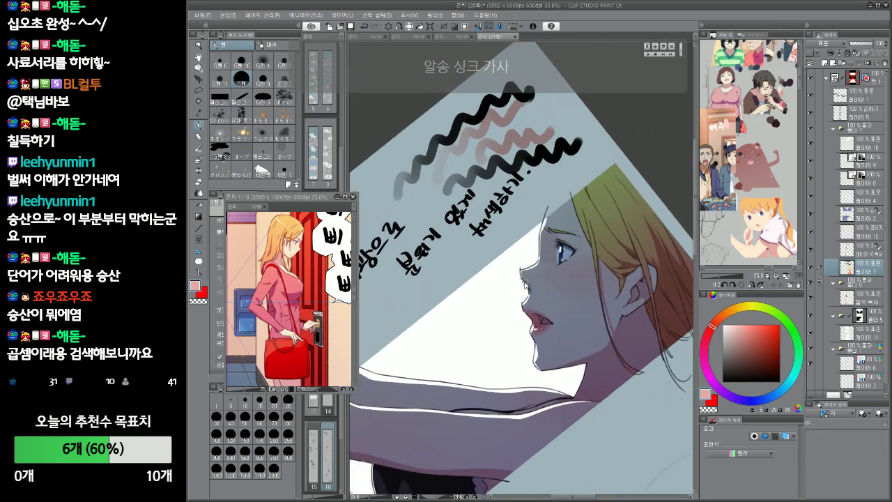
# Examine the skin shading across the woman's face, neck and arms
pyautogui.moveTo(584, 301); pyautogui.dragTo(622, 285)
pyautogui.moveTo(584, 366); pyautogui.dragTo(613, 327)
pyautogui.scroll(-2, 612, 327)
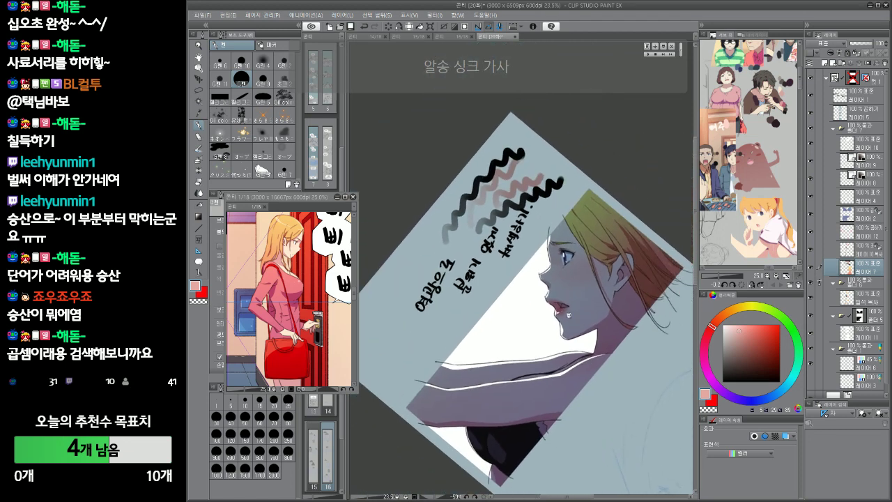
pyautogui.scroll(2, 592, 307)
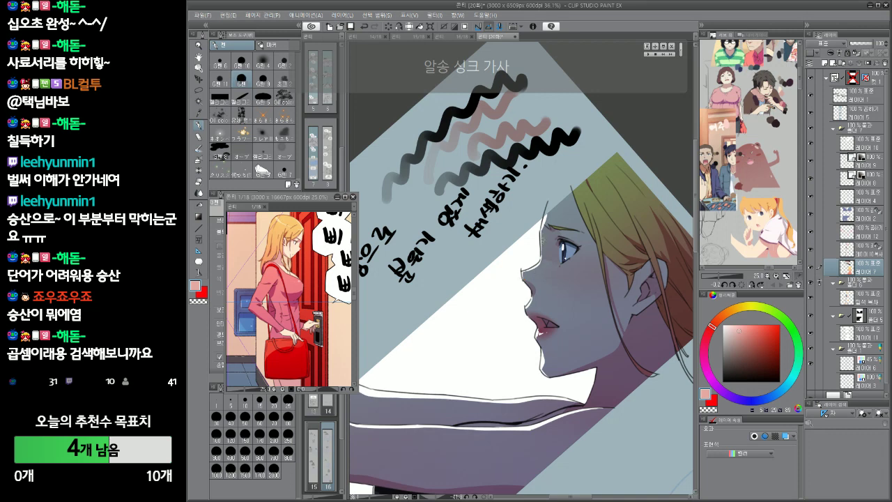
pyautogui.moveTo(554, 233); pyautogui.dragTo(571, 183)
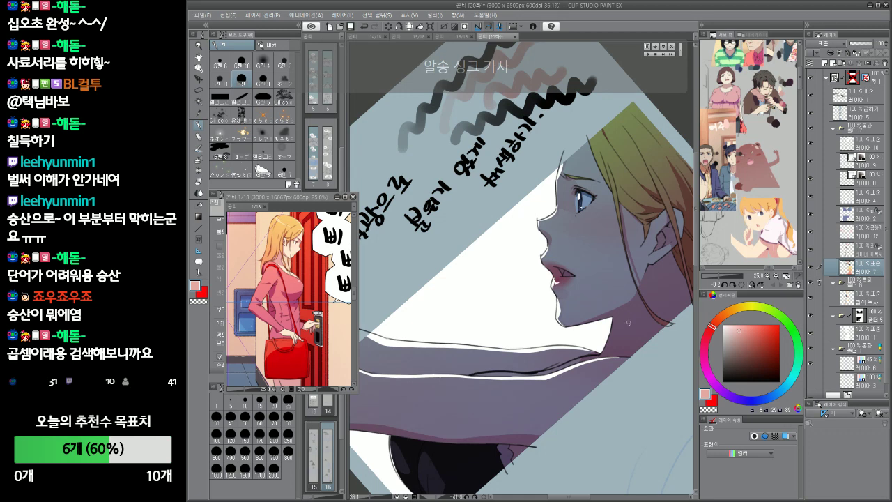
pyautogui.moveTo(628, 322)
pyautogui.mouseDown()
pyautogui.moveTo(629, 244)
pyautogui.moveTo(601, 221)
pyautogui.mouseUp()
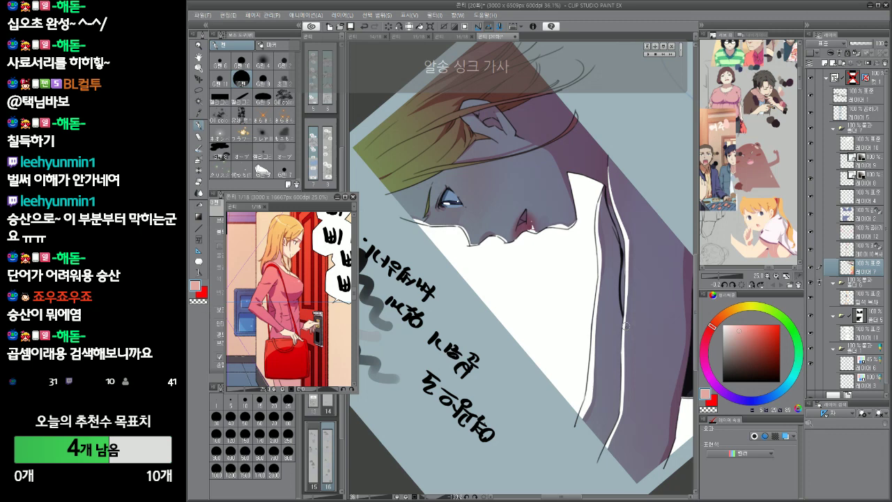
pyautogui.moveTo(600, 468); pyautogui.dragTo(426, 439)
pyautogui.moveTo(603, 360); pyautogui.dragTo(453, 415)
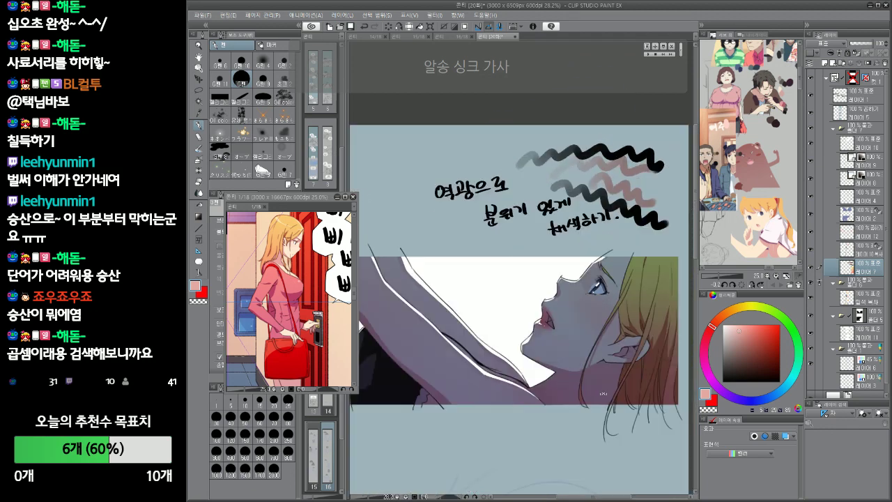
pyautogui.moveTo(603, 393); pyautogui.dragTo(570, 325)
# Choose a dark red on the Multiply blush layer and paint blush onto the woman's cheek
pyautogui.click(876, 235)
pyautogui.moveTo(526, 396); pyautogui.dragTo(556, 391)
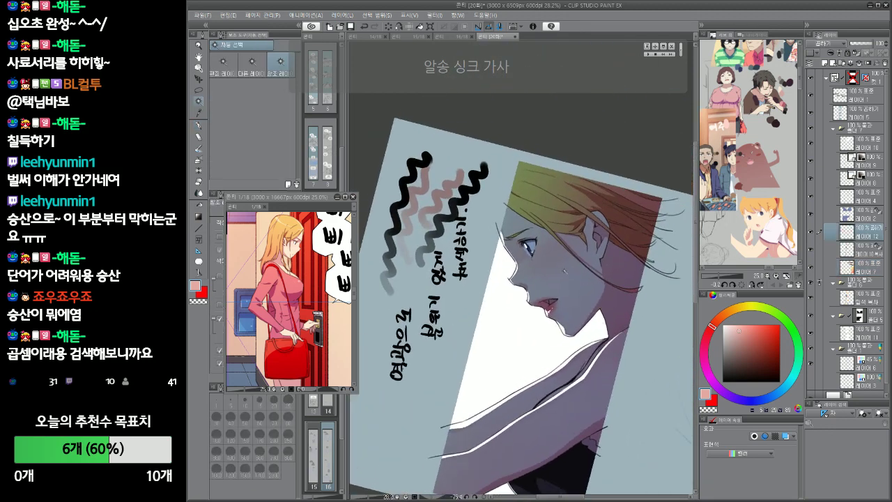
pyautogui.moveTo(599, 276); pyautogui.dragTo(597, 292)
pyautogui.click(767, 337)
pyautogui.click(707, 339)
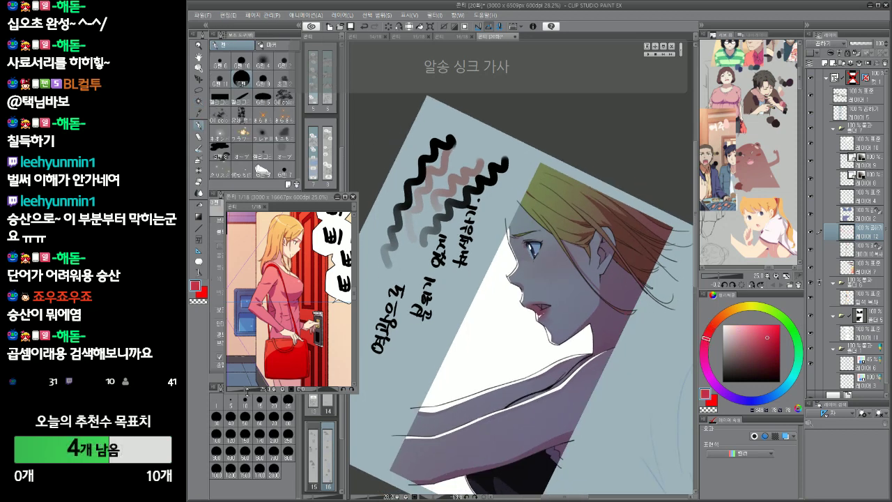
pyautogui.click(245, 402)
pyautogui.moveTo(577, 252)
pyautogui.mouseDown()
pyautogui.moveTo(578, 263)
pyautogui.moveTo(540, 294)
pyautogui.moveTo(519, 277)
pyautogui.moveTo(554, 297)
pyautogui.moveTo(556, 279)
pyautogui.moveTo(519, 276)
pyautogui.moveTo(536, 302)
pyautogui.moveTo(547, 303)
pyautogui.moveTo(543, 291)
pyautogui.moveTo(554, 301)
pyautogui.mouseUp()
# Soften the painted cheek blush with the Blur blending tool
pyautogui.press('j')
pyautogui.click(241, 64)
pyautogui.moveTo(611, 352); pyautogui.dragTo(640, 235)
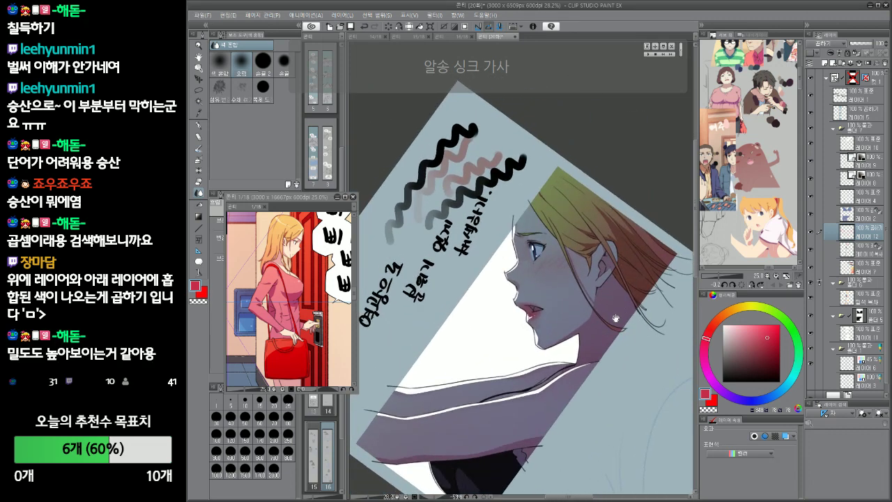
pyautogui.moveTo(572, 380); pyautogui.dragTo(601, 331)
pyautogui.scroll(-1, 592, 351)
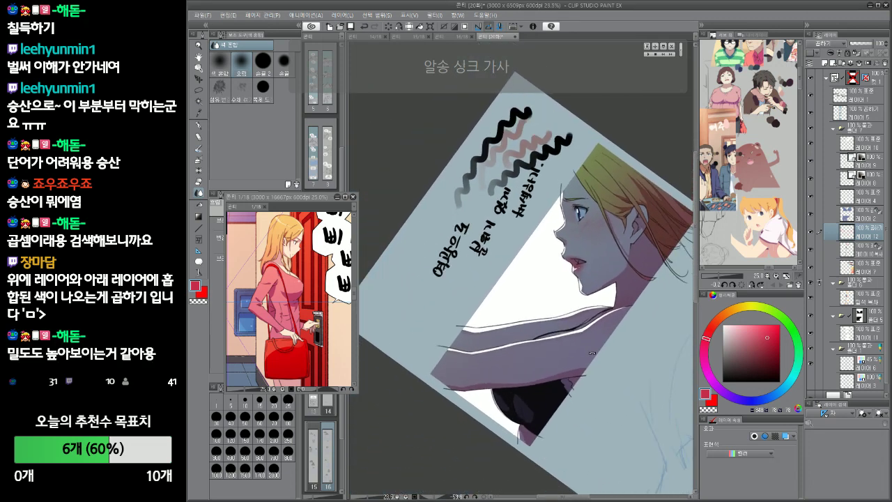
# Add a new layer above the character's layer folder and set its blending mode to Screen
pyautogui.hotkey('ctrl', '@')
pyautogui.moveTo(568, 369); pyautogui.dragTo(569, 400)
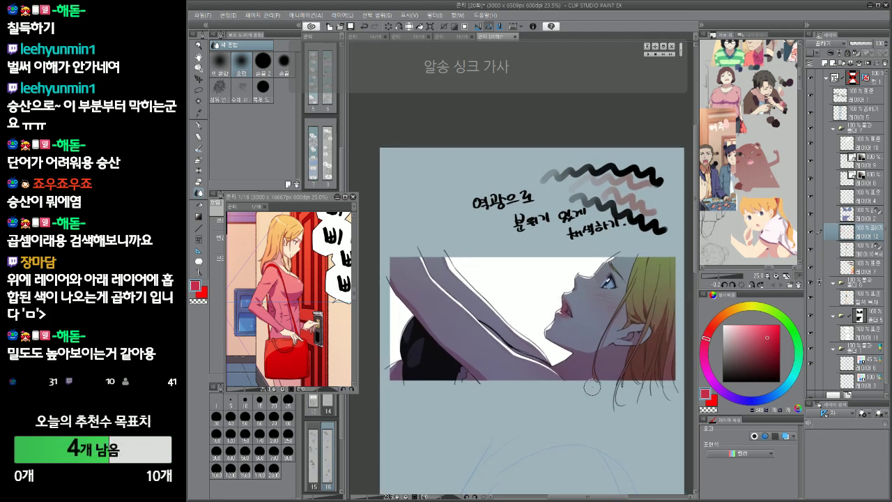
pyautogui.moveTo(870, 137); pyautogui.dragTo(869, 126)
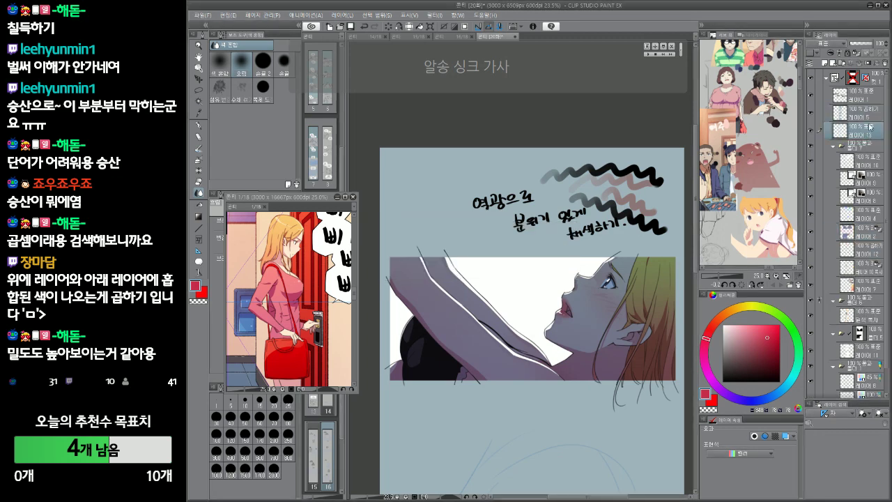
pyautogui.click(830, 44)
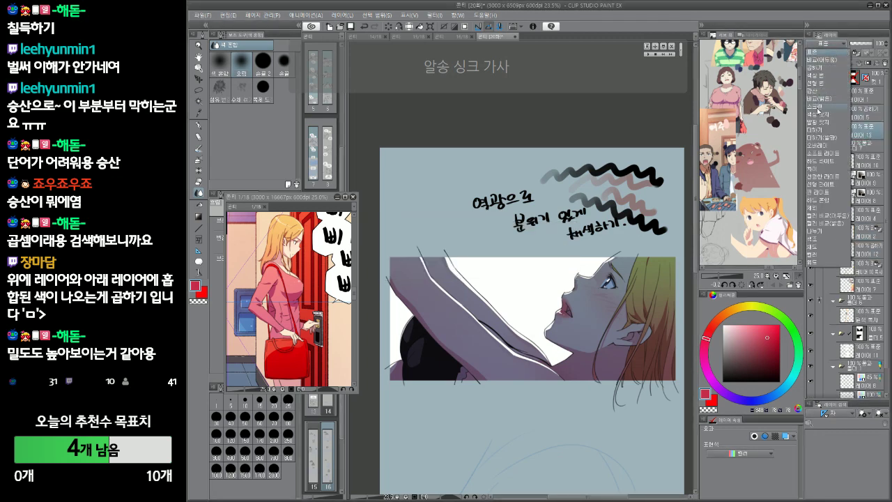
pyautogui.click(819, 113)
# Choose a vivid red and paint a soft glow on the Screen layer where the woman's neck meets her arm
pyautogui.moveTo(768, 337); pyautogui.dragTo(783, 318)
pyautogui.moveTo(590, 412); pyautogui.dragTo(596, 400)
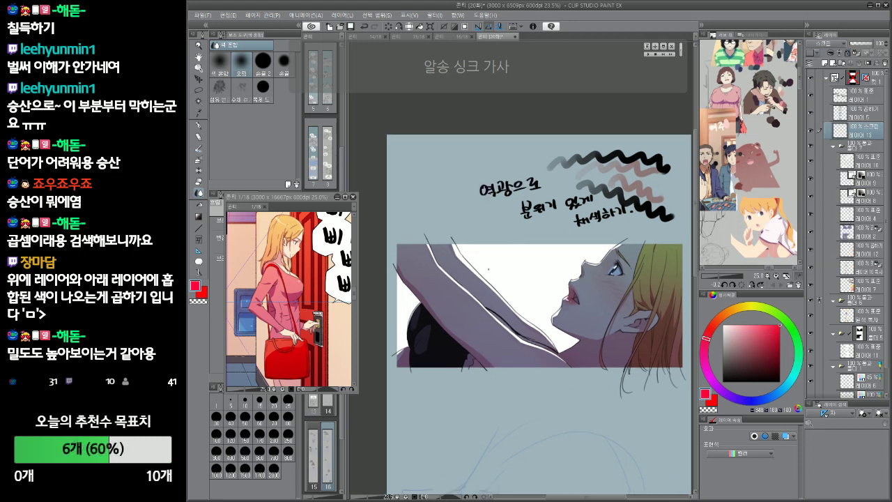
pyautogui.press('p')
pyautogui.click(262, 63)
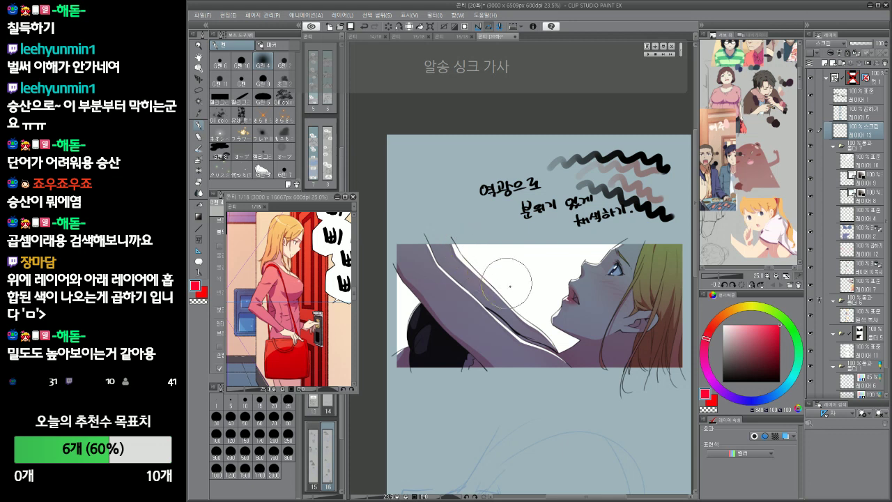
pyautogui.moveTo(550, 332); pyautogui.dragTo(577, 345)
pyautogui.press('[')
pyautogui.press('[')
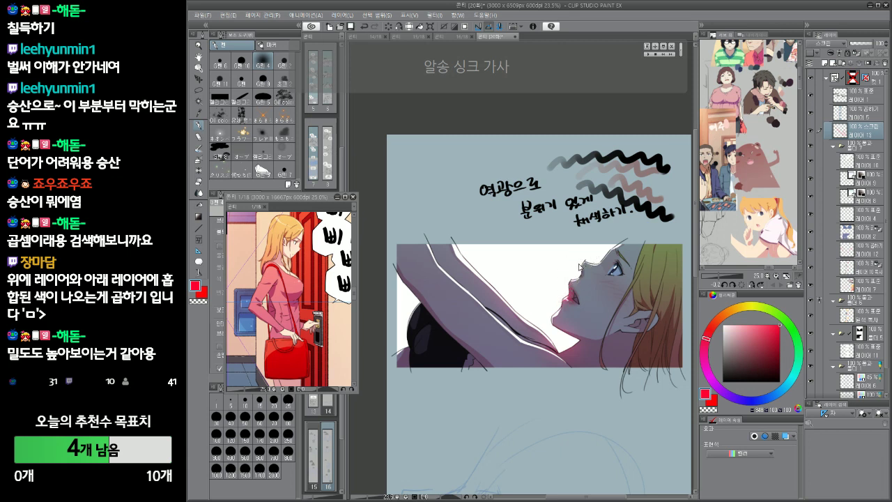
# Enlarge the soft brush and extend the red glow along the face profile and the edge of the raised arm
pyautogui.press(']')
pyautogui.press(']')
pyautogui.press(']')
pyautogui.press(']')
pyautogui.press(']')
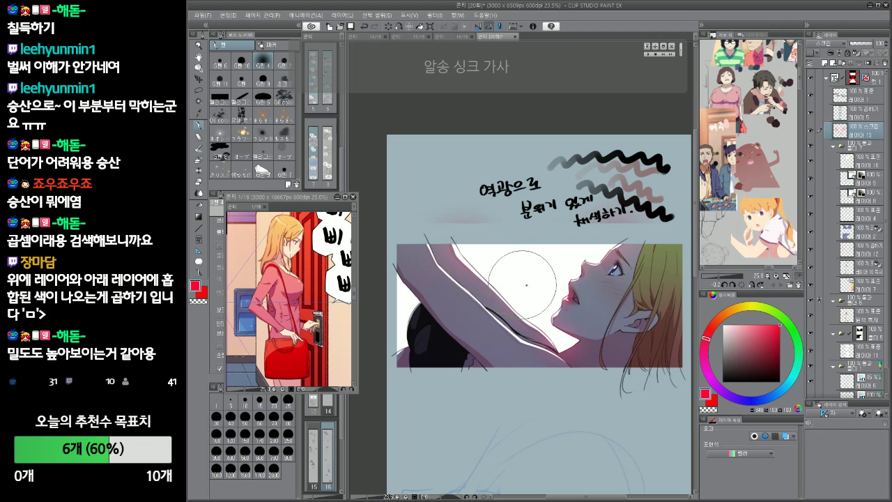
# Shrink the soft brush and add red glow over the black top, the base of the neck and the forehead edge
pyautogui.press('[')
pyautogui.press('[')
pyautogui.moveTo(408, 302); pyautogui.dragTo(403, 340)
pyautogui.moveTo(417, 286)
pyautogui.mouseDown()
pyautogui.moveTo(424, 334)
pyautogui.moveTo(401, 324)
pyautogui.moveTo(389, 348)
pyautogui.mouseUp()
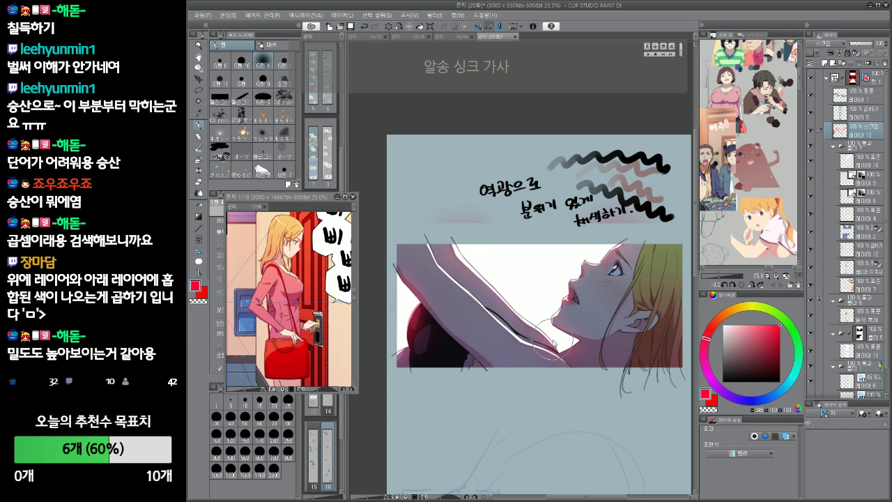
pyautogui.moveTo(562, 343); pyautogui.dragTo(576, 347)
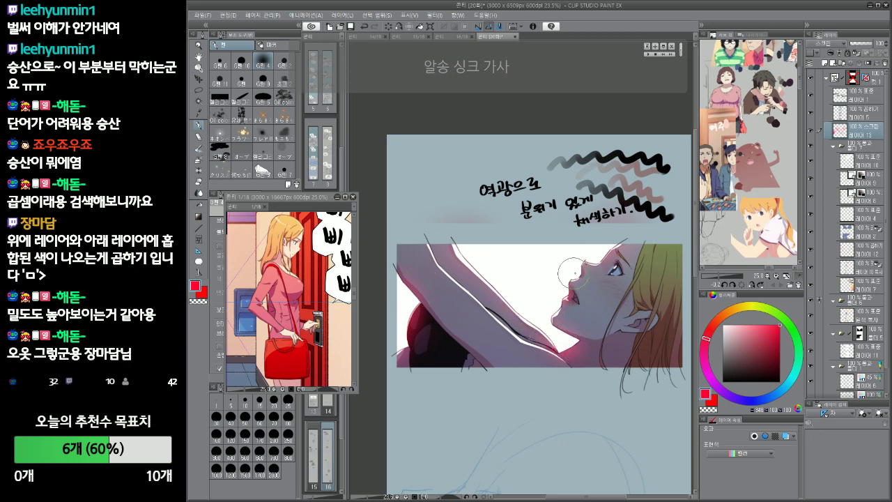
pyautogui.moveTo(634, 237)
pyautogui.mouseDown()
pyautogui.moveTo(639, 229)
pyautogui.moveTo(623, 235)
pyautogui.mouseUp()
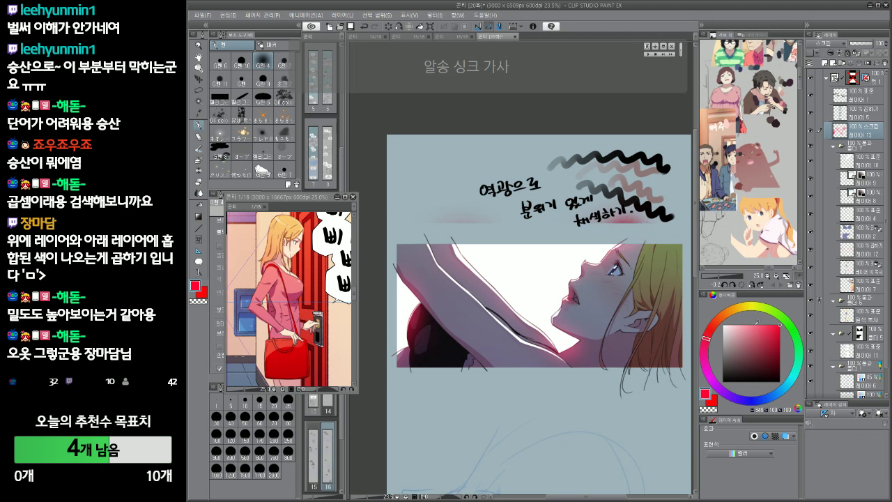
# Choose a warm yellow and brush a soft glow along the nose and lips on the Screen layer
pyautogui.click(756, 325)
pyautogui.click(739, 308)
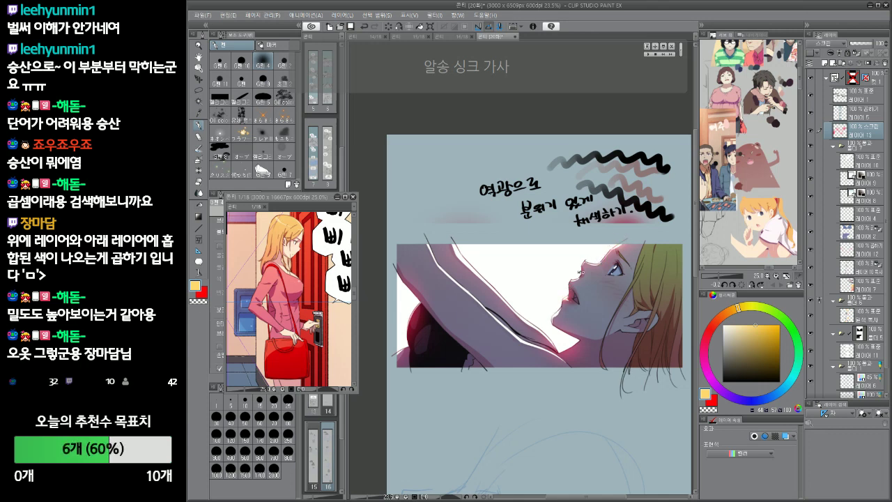
pyautogui.moveTo(581, 272); pyautogui.dragTo(577, 290)
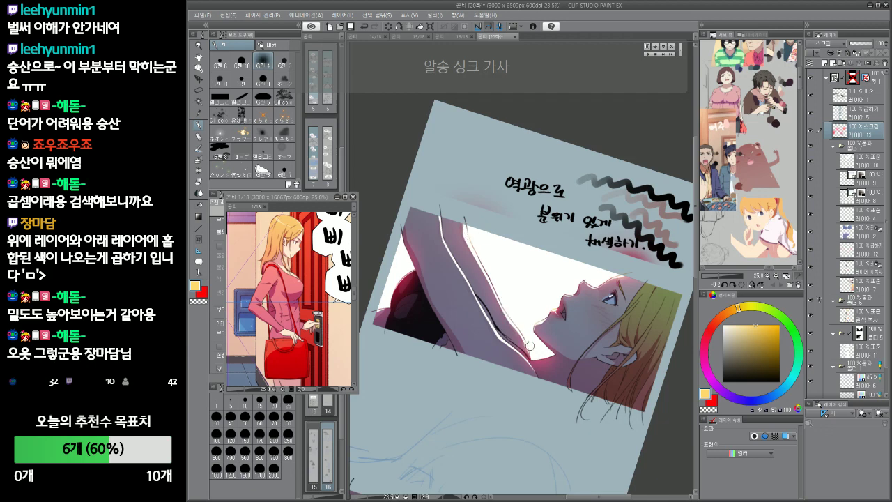
# Choose a vivid red and brush a soft red glow along the edge of the raised arm on the Screen layer
pyautogui.moveTo(543, 354); pyautogui.dragTo(597, 245)
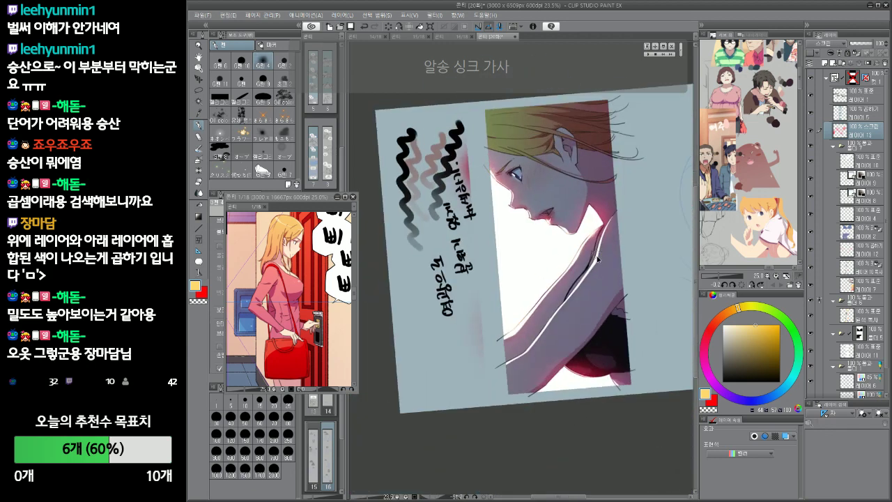
pyautogui.click(709, 332)
pyautogui.click(763, 324)
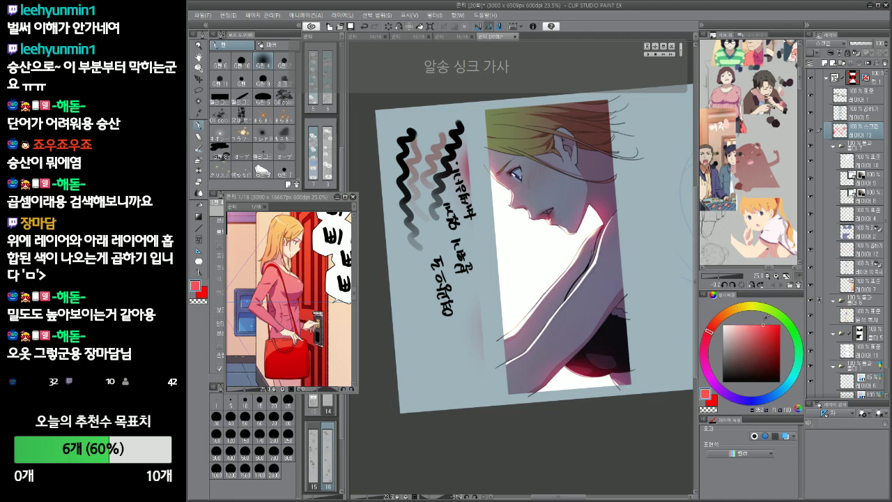
pyautogui.click(768, 325)
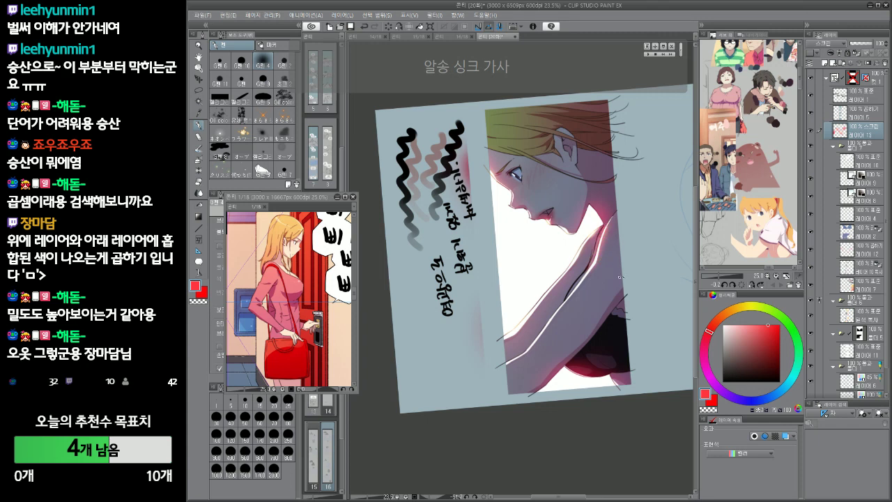
pyautogui.moveTo(620, 277); pyautogui.dragTo(582, 244)
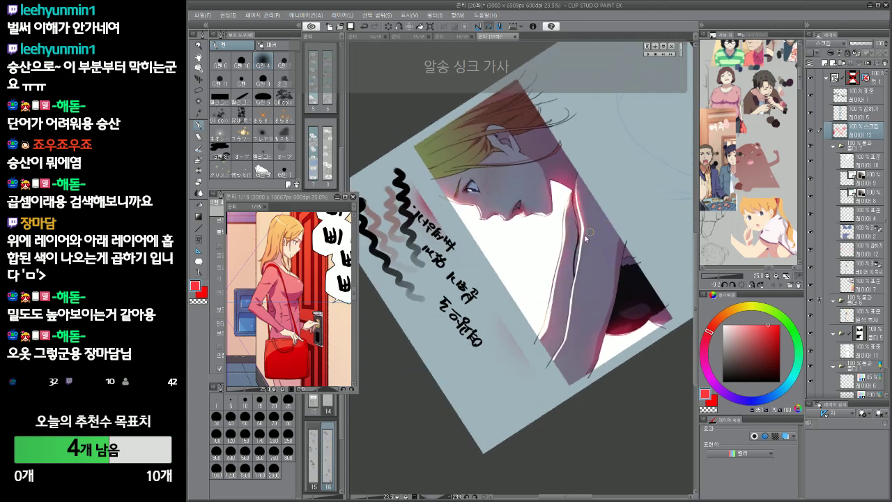
# Choose a light yellow and brush a soft warm glow along the arm's rim light and near the neck
pyautogui.click(751, 326)
pyautogui.click(744, 306)
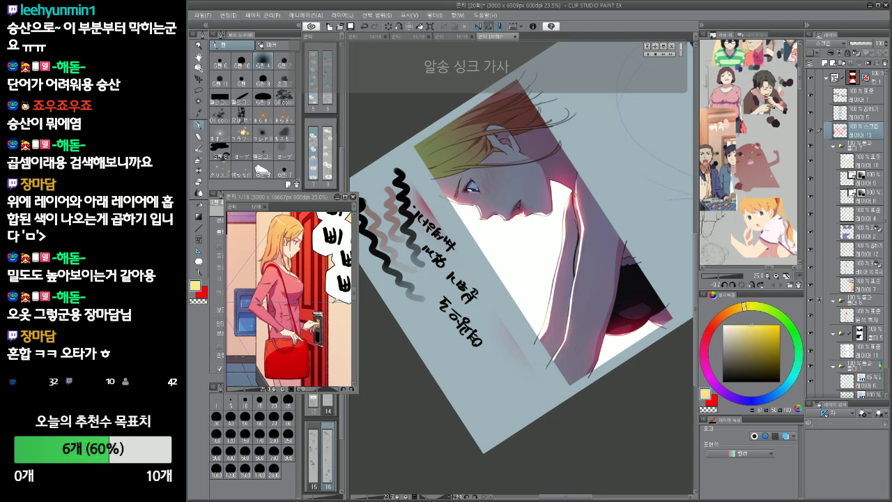
pyautogui.moveTo(577, 205); pyautogui.dragTo(602, 226)
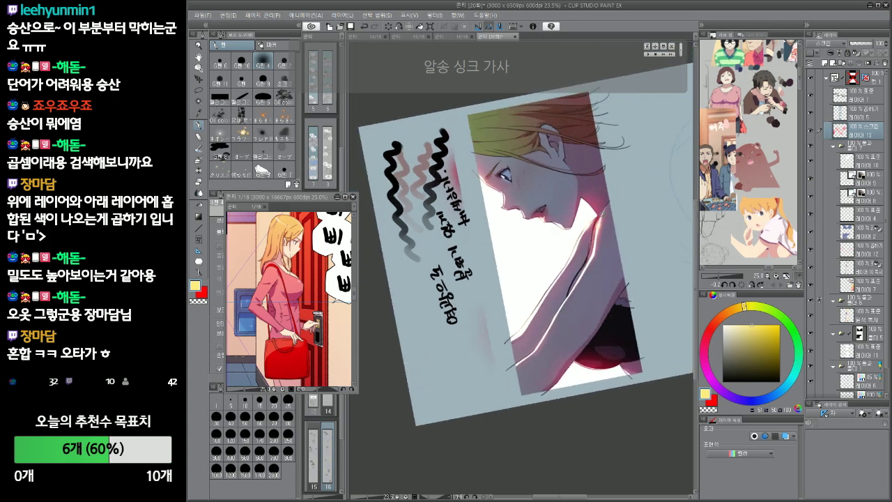
pyautogui.moveTo(598, 229)
pyautogui.mouseDown()
pyautogui.moveTo(601, 218)
pyautogui.moveTo(623, 211)
pyautogui.moveTo(611, 195)
pyautogui.mouseUp()
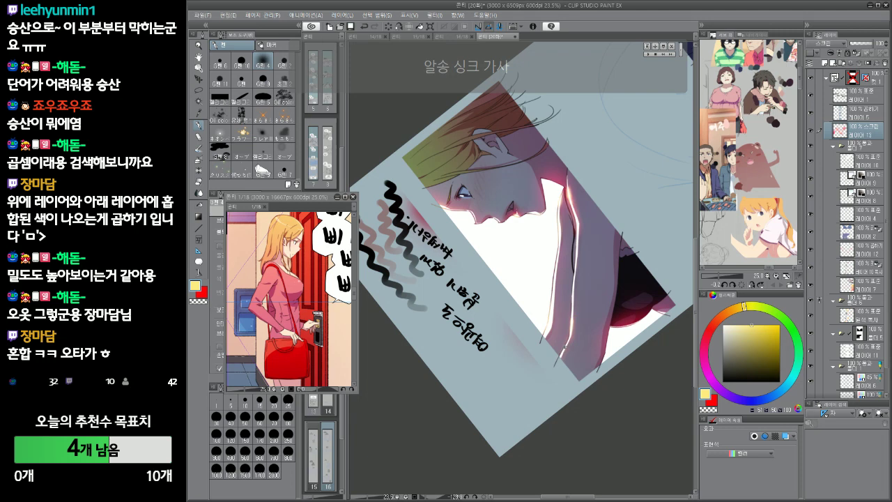
pyautogui.moveTo(591, 325); pyautogui.dragTo(626, 299)
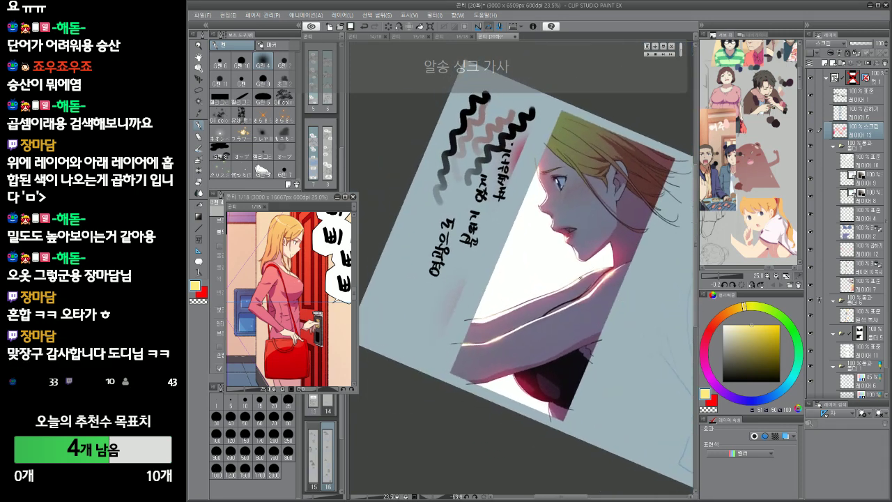
# Extend the light yellow glow along the lips, nose and chin of the face profile
pyautogui.moveTo(574, 214); pyautogui.dragTo(586, 229)
pyautogui.moveTo(565, 193); pyautogui.dragTo(564, 179)
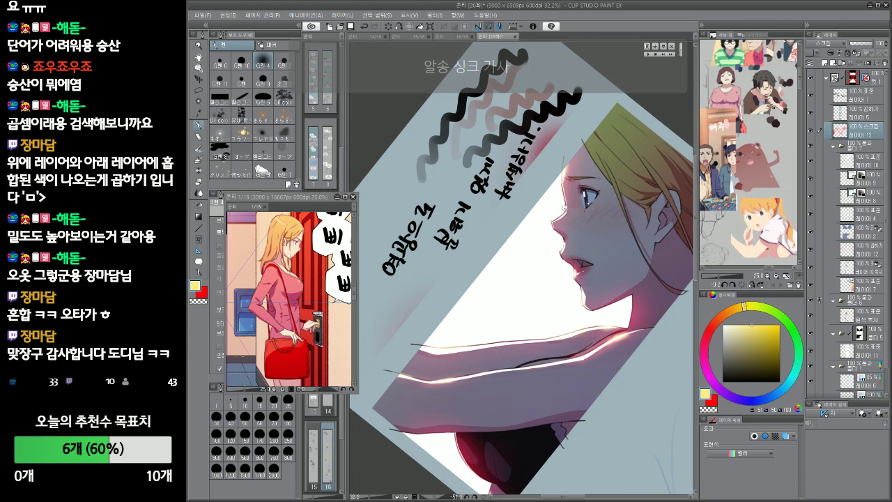
pyautogui.moveTo(589, 256)
pyautogui.mouseDown()
pyautogui.moveTo(617, 333)
pyautogui.moveTo(640, 349)
pyautogui.moveTo(623, 342)
pyautogui.moveTo(618, 354)
pyautogui.moveTo(632, 361)
pyautogui.moveTo(622, 351)
pyautogui.mouseUp()
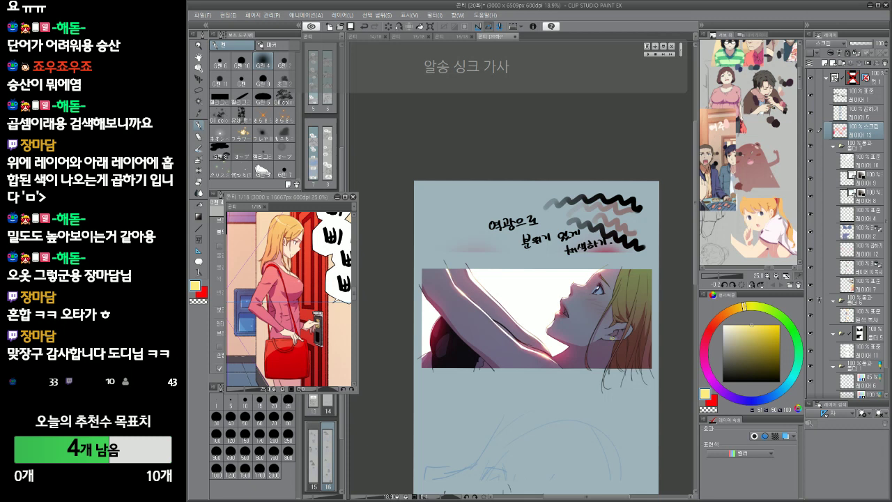
pyautogui.moveTo(620, 357); pyautogui.dragTo(612, 352)
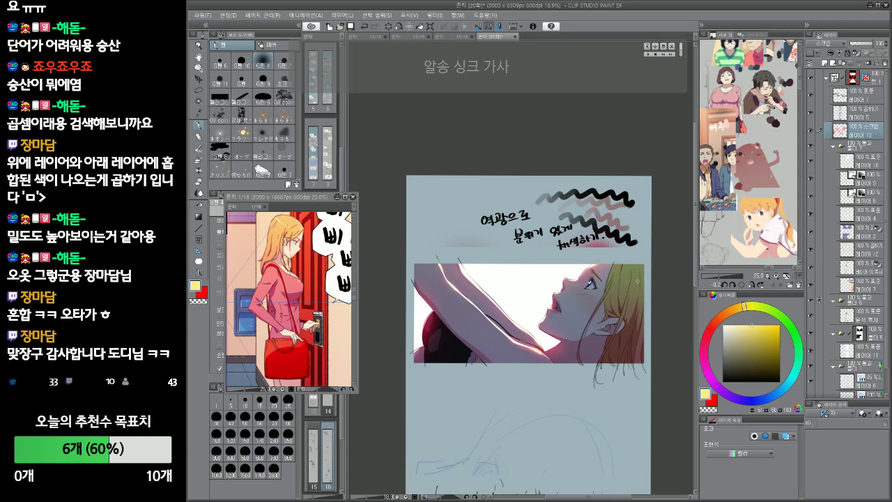
# Add a Soft Light layer, select the whole panel area with a rectangle, and place the layer below the Screen layer
pyautogui.hotkey('ctrl', 'shift', 'n')
pyautogui.press('Return')
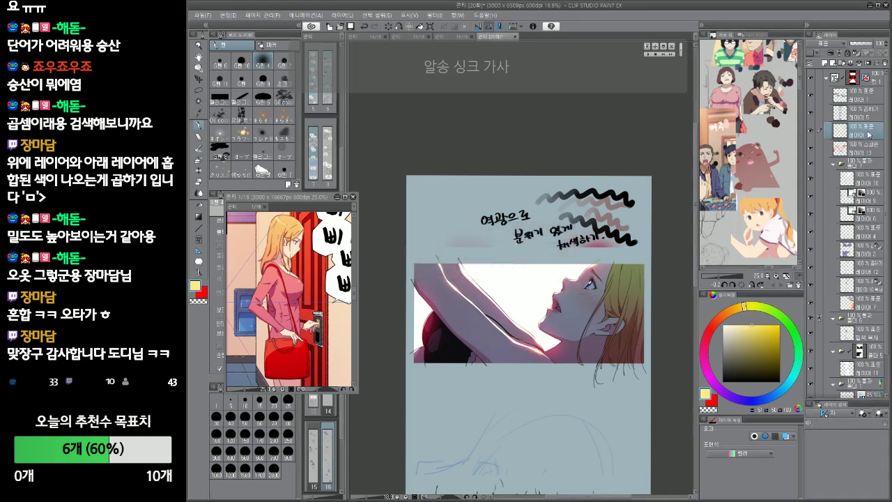
pyautogui.click(826, 43)
pyautogui.click(827, 155)
pyautogui.press('m')
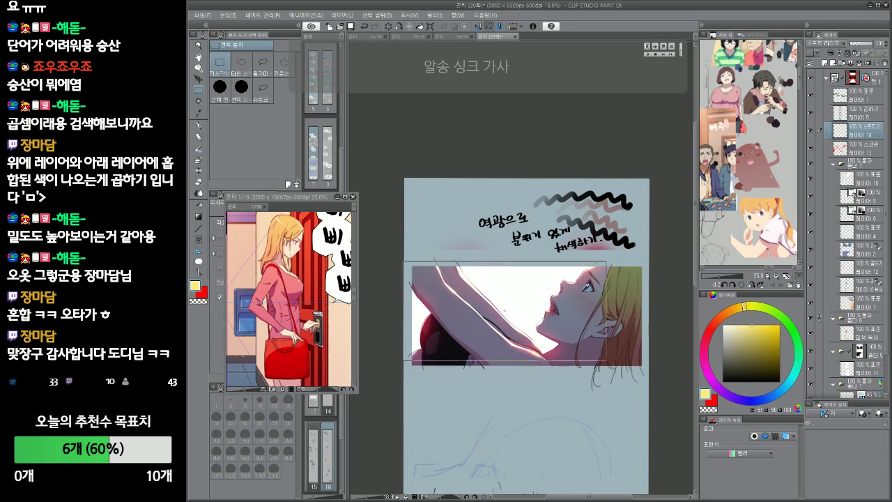
pyautogui.moveTo(659, 378); pyautogui.dragTo(659, 378)
pyautogui.moveTo(856, 130); pyautogui.dragTo(856, 156)
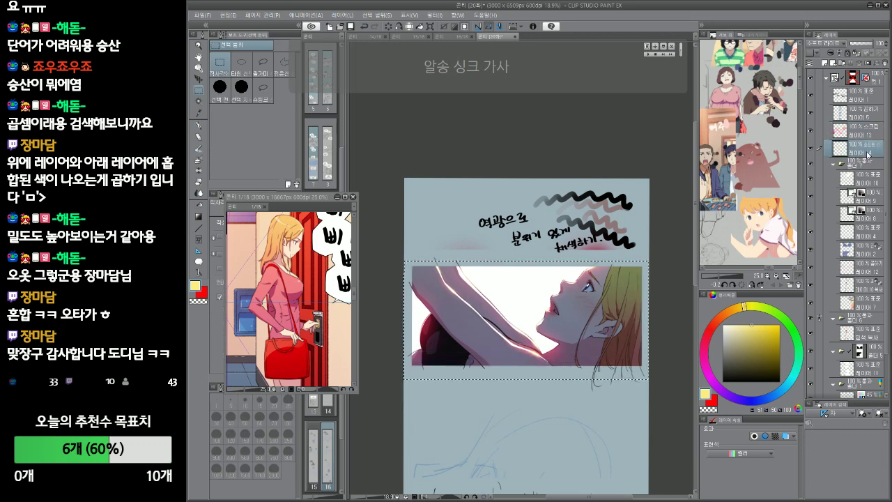
# Fill the selected panel area with a muted blue-violet on the Soft Light layer, trying slightly different shades
pyautogui.click(750, 403)
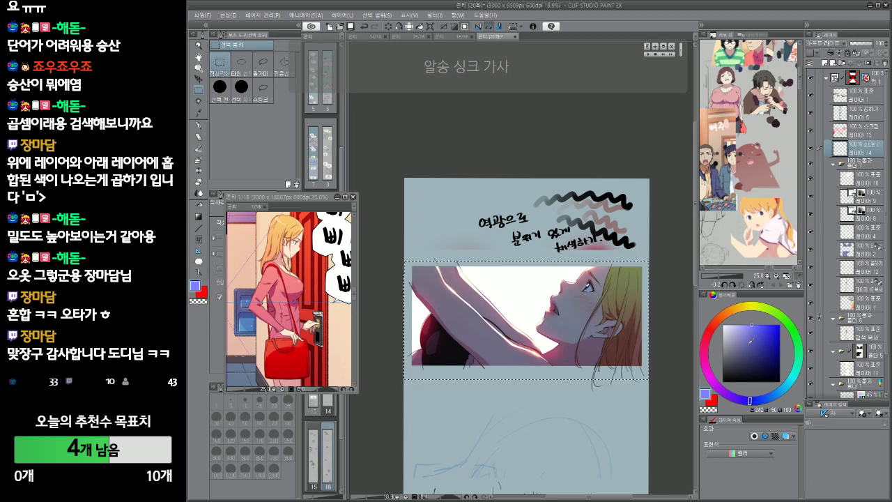
pyautogui.click(754, 348)
pyautogui.hotkey('alt', 'BackSpace')
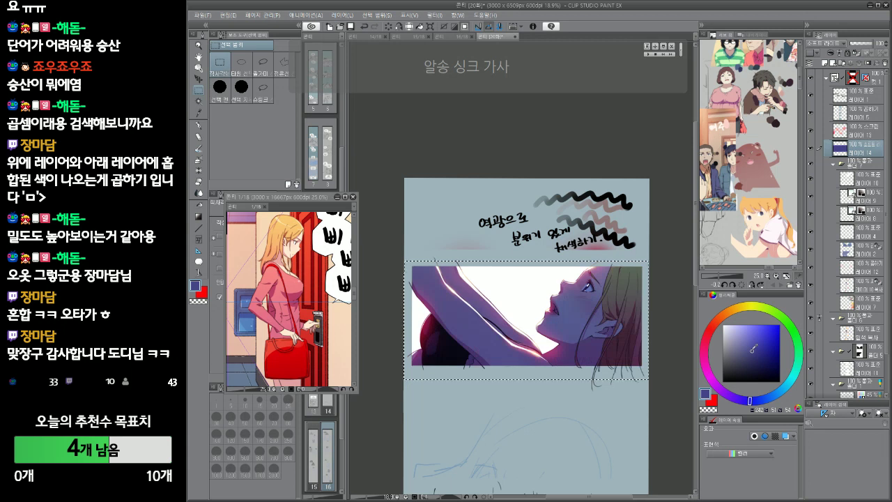
pyautogui.click(751, 341)
pyautogui.hotkey('alt', 'BackSpace')
pyautogui.moveTo(753, 341); pyautogui.dragTo(743, 350)
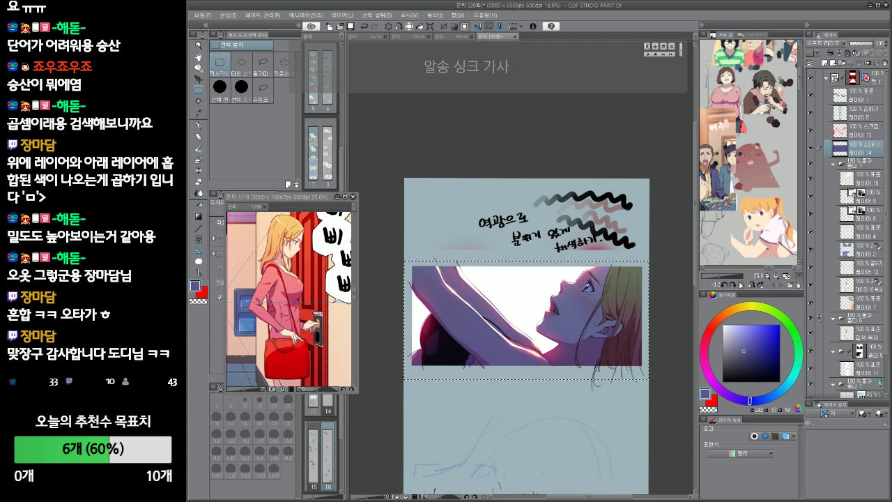
# Try a light cyan gradient from the upper part of the panel downwards on the Soft Light layer, and undo it
pyautogui.click(784, 377)
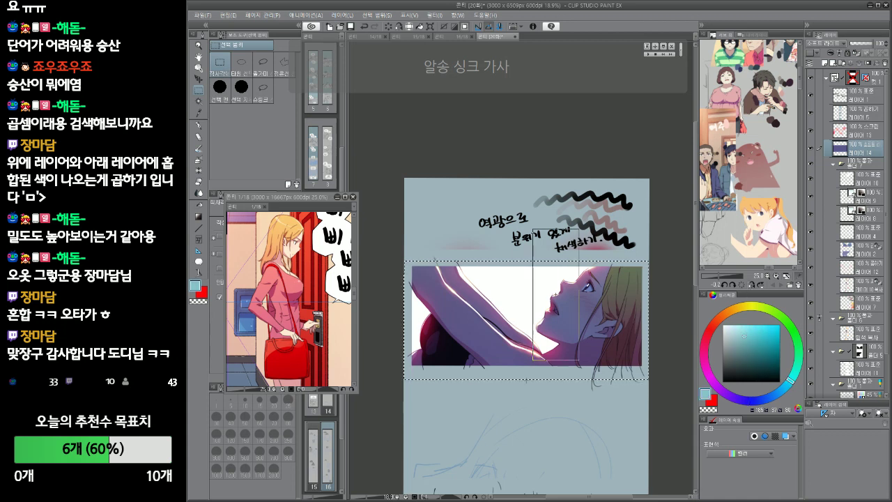
pyautogui.press('g')
pyautogui.moveTo(578, 209); pyautogui.dragTo(486, 449)
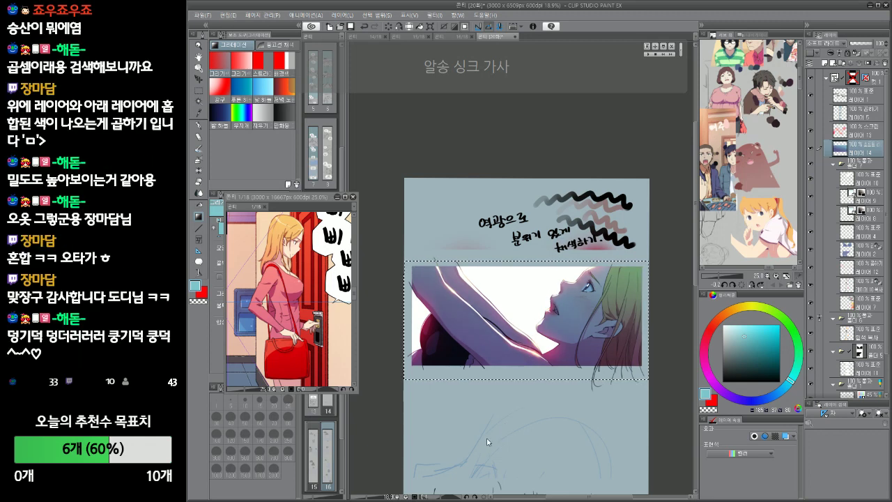
pyautogui.hotkey('ctrl', 'z')
pyautogui.moveTo(553, 215); pyautogui.dragTo(511, 458)
pyautogui.hotkey('ctrl', 'z')
# Choose a muted pink, test gradient directions across the panel on the Soft Light layer, and clear the selection
pyautogui.click(705, 362)
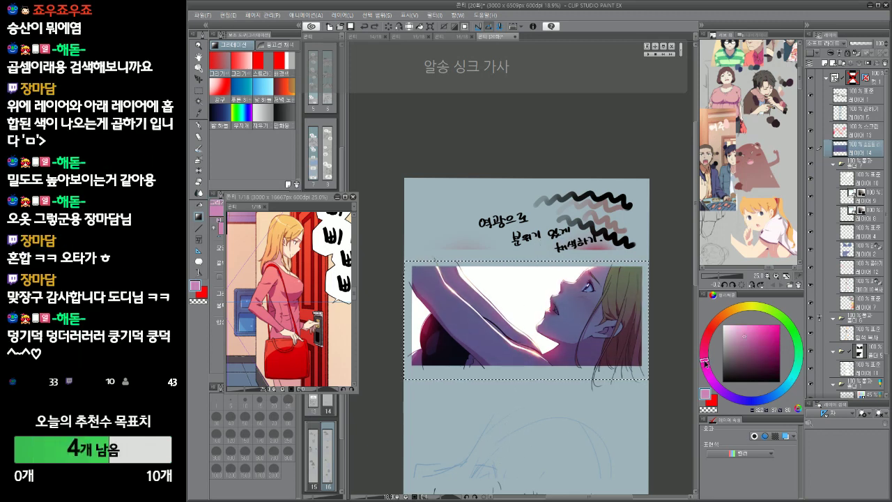
pyautogui.click(751, 334)
pyautogui.click(750, 339)
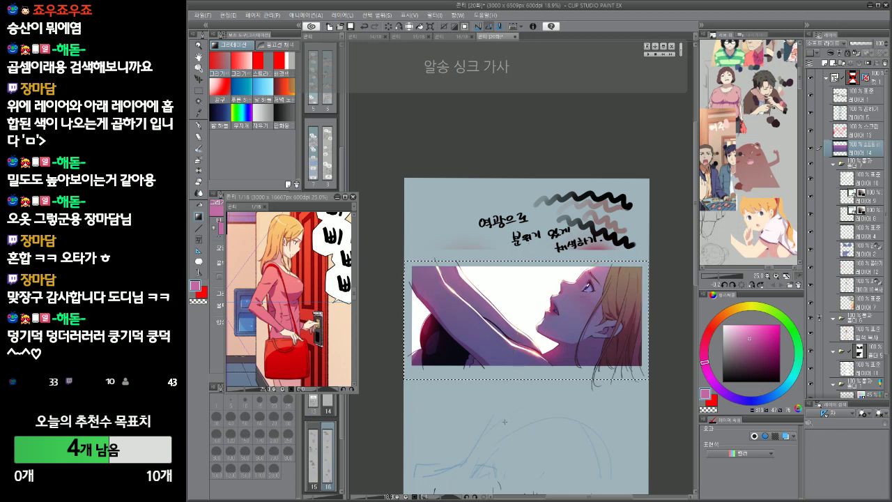
pyautogui.hotkey('ctrl', 'z')
pyautogui.moveTo(543, 217); pyautogui.dragTo(484, 495)
pyautogui.hotkey('ctrl', 'z')
pyautogui.moveTo(551, 205); pyautogui.dragTo(517, 446)
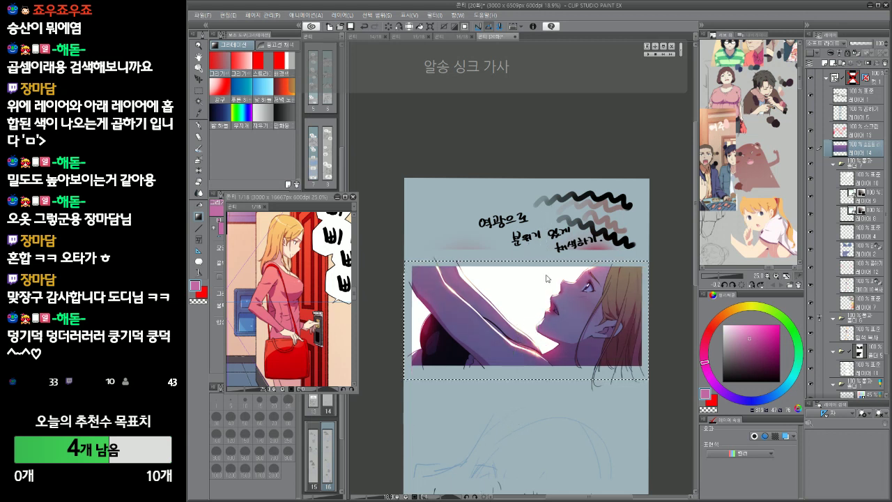
pyautogui.hotkey('ctrl', 'z')
pyautogui.moveTo(547, 217); pyautogui.dragTo(513, 416)
pyautogui.hotkey('ctrl', 'z')
pyautogui.moveTo(598, 374)
pyautogui.mouseDown()
pyautogui.moveTo(595, 396)
pyautogui.moveTo(602, 369)
pyautogui.moveTo(594, 381)
pyautogui.mouseUp()
pyautogui.hotkey('ctrl', 'd')
# Select the artwork folders below the Soft Light layer and create a merged copy of them as one layer
pyautogui.click(867, 164)
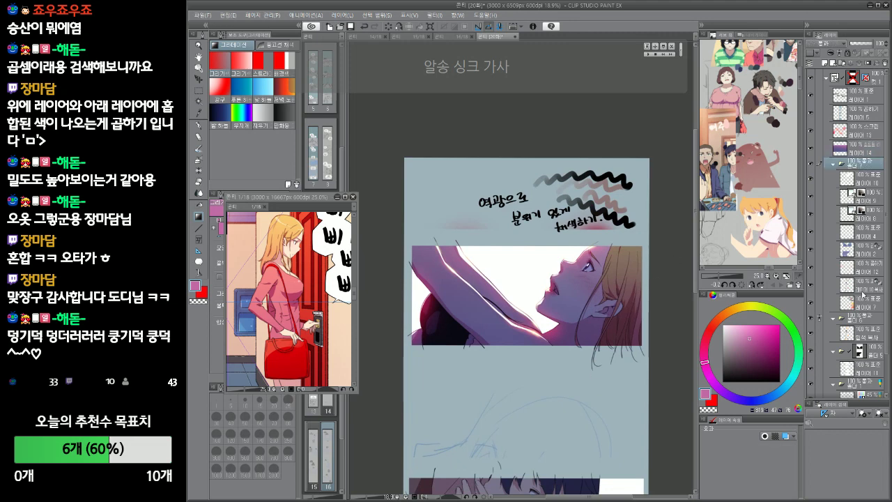
pyautogui.keyDown('shift'); pyautogui.click(863, 333); pyautogui.keyUp('shift')
pyautogui.press('F4')
pyautogui.click(593, 197)
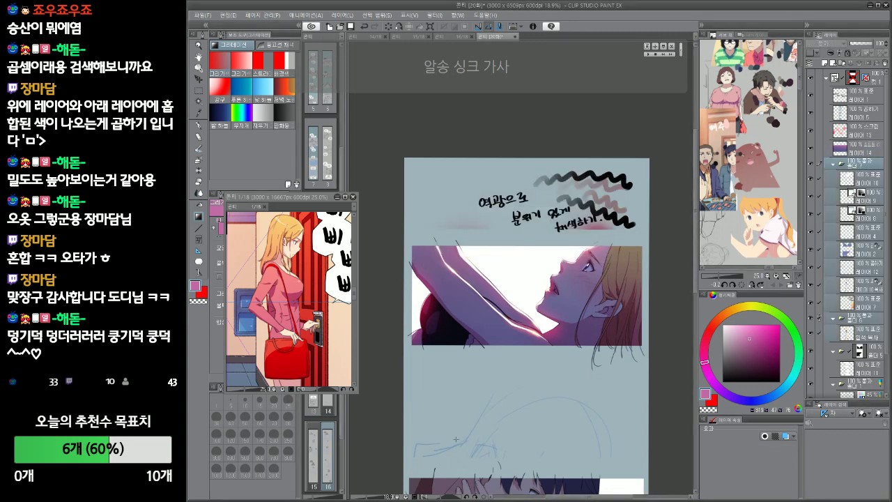
# Soften the outer areas of the merged copy with a large Blur brush, including the arm, black top and hair
pyautogui.press('j')
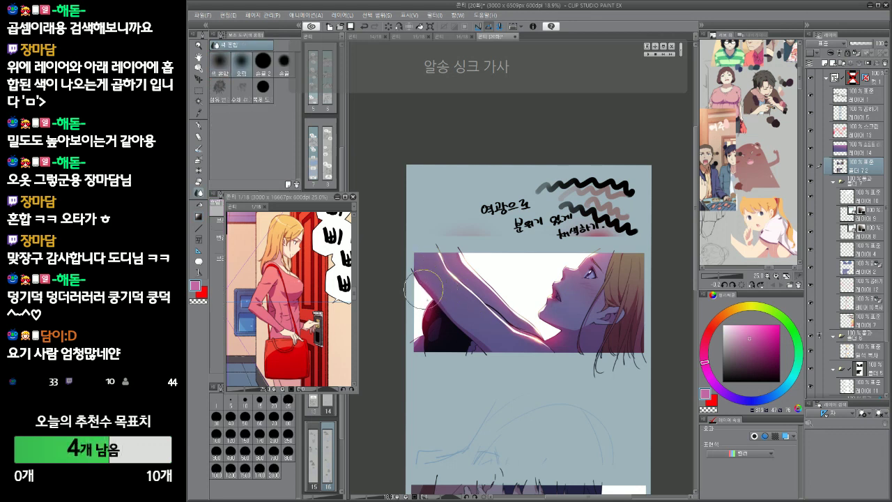
pyautogui.moveTo(423, 290); pyautogui.dragTo(423, 336)
pyautogui.moveTo(421, 262)
pyautogui.mouseDown()
pyautogui.moveTo(427, 282)
pyautogui.moveTo(458, 293)
pyautogui.moveTo(451, 341)
pyautogui.moveTo(465, 320)
pyautogui.moveTo(512, 327)
pyautogui.moveTo(474, 268)
pyautogui.moveTo(443, 237)
pyautogui.moveTo(418, 293)
pyautogui.moveTo(446, 335)
pyautogui.moveTo(481, 349)
pyautogui.moveTo(527, 330)
pyautogui.moveTo(568, 330)
pyautogui.moveTo(545, 335)
pyautogui.moveTo(581, 321)
pyautogui.moveTo(617, 278)
pyautogui.mouseUp()
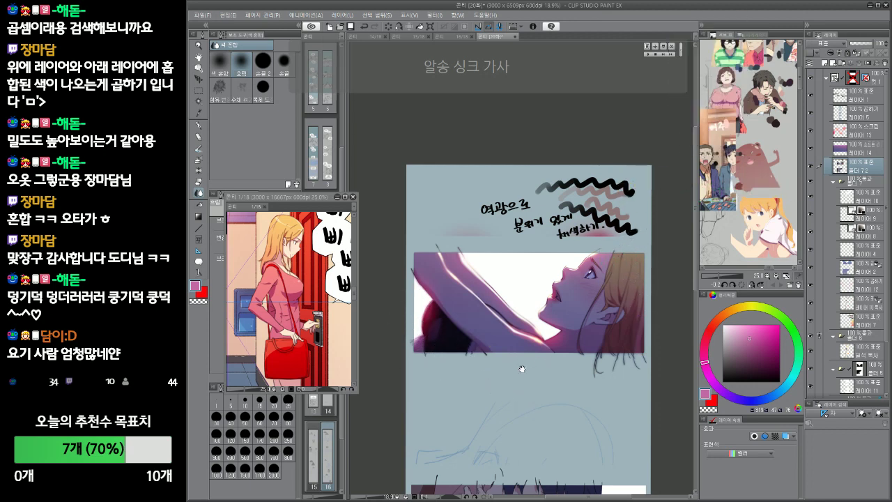
pyautogui.moveTo(521, 369); pyautogui.dragTo(532, 388)
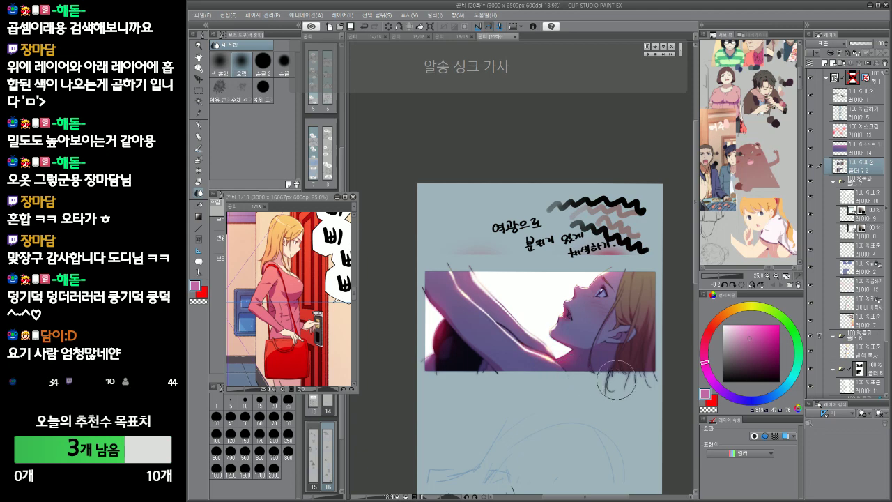
pyautogui.scroll(1, 603, 379)
pyautogui.scroll(1, 605, 379)
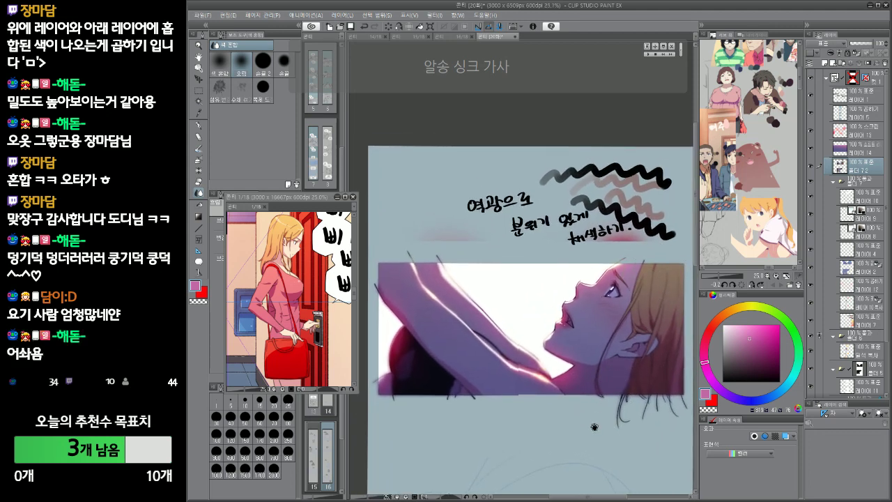
pyautogui.moveTo(591, 426); pyautogui.dragTo(593, 434)
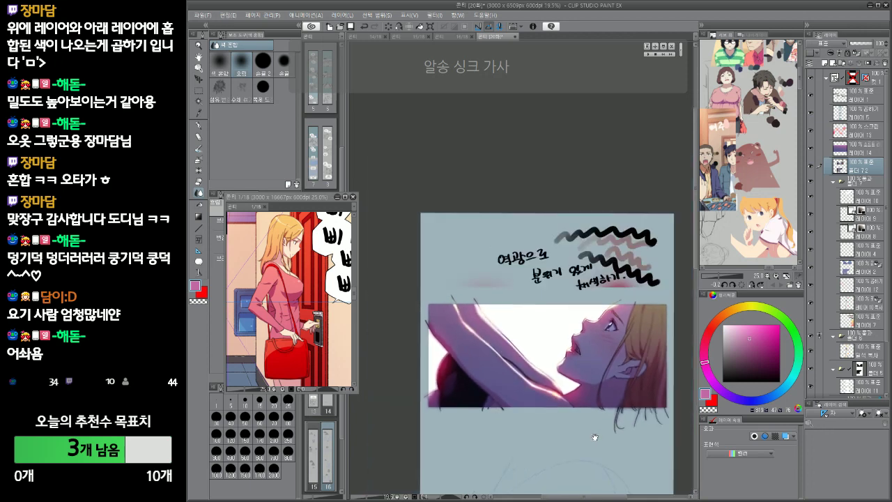
pyautogui.scroll(-1, 596, 422)
# Add a new layer above the Screen layer and choose a bright light pink for the brush
pyautogui.click(862, 132)
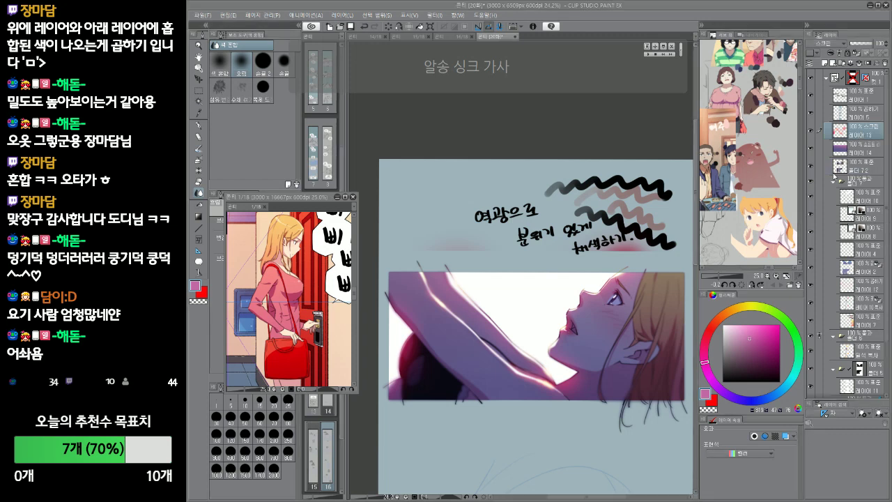
pyautogui.hotkey('ctrl', 'shift', 'n')
pyautogui.press('p')
pyautogui.click(753, 325)
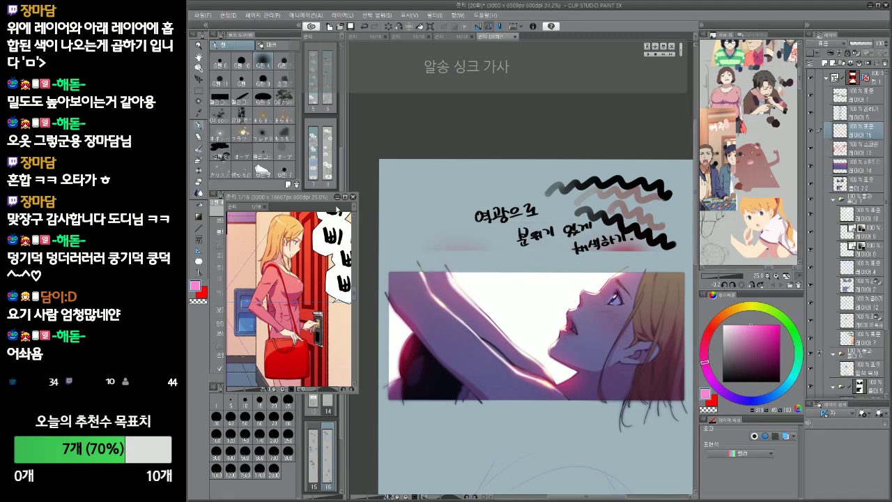
# Move the floating reference comic window beside the panel and make it narrower
pyautogui.moveTo(337, 209); pyautogui.dragTo(384, 165)
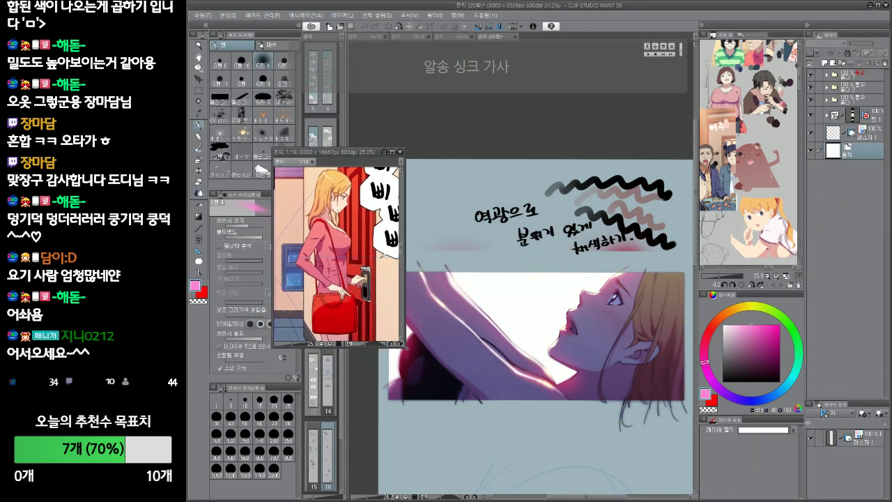
pyautogui.moveTo(408, 348); pyautogui.dragTo(380, 341)
pyautogui.moveTo(329, 155); pyautogui.dragTo(343, 151)
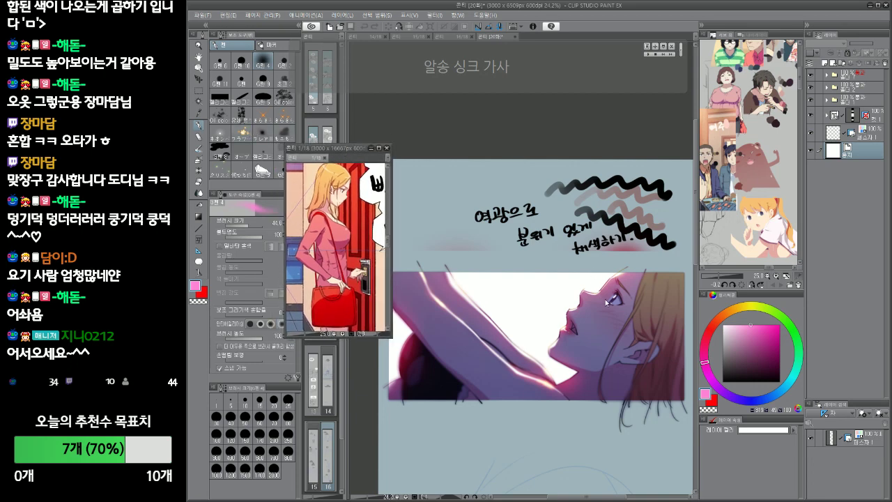
# Set the blending mode of the new layer above the red glow layer to Screen
pyautogui.moveTo(607, 313); pyautogui.dragTo(614, 314)
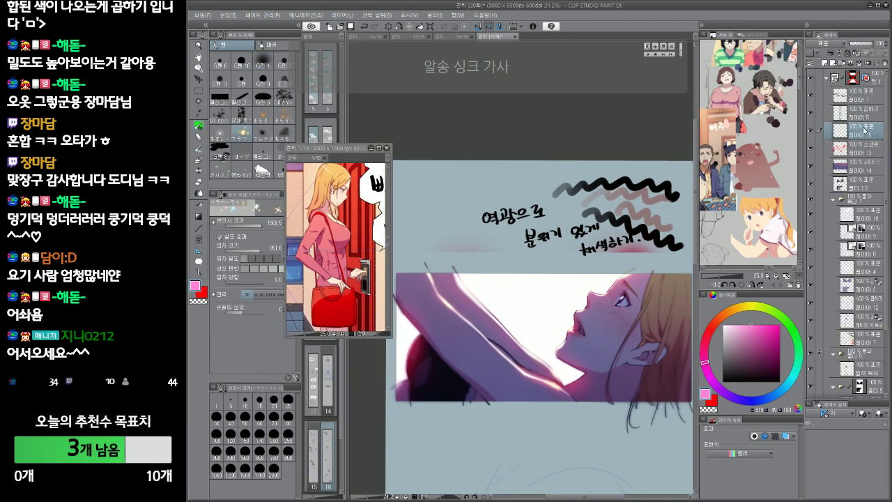
pyautogui.click(836, 43)
pyautogui.click(816, 106)
pyautogui.scroll(-2, 587, 326)
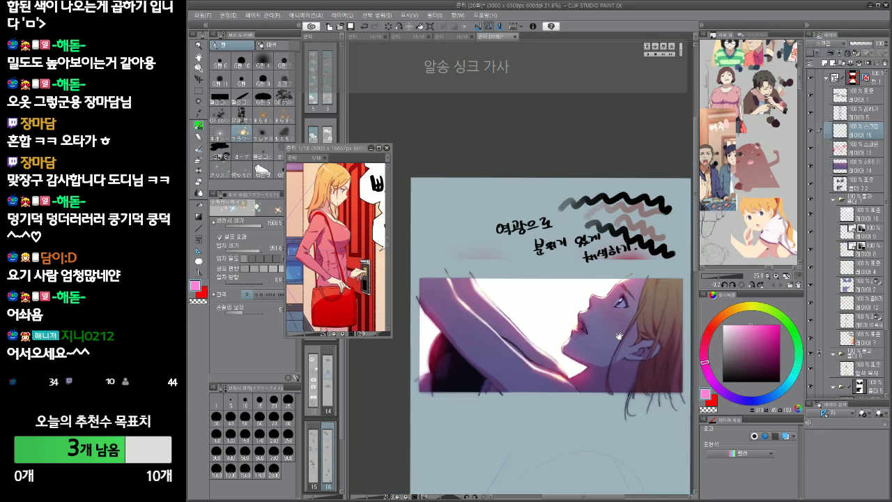
# Try scattering glowing flower shapes across the panel with the flower decoration brush, plus a broad neon glow over the arm
pyautogui.moveTo(474, 356)
pyautogui.mouseDown()
pyautogui.moveTo(497, 371)
pyautogui.moveTo(565, 367)
pyautogui.moveTo(637, 328)
pyautogui.mouseUp()
pyautogui.moveTo(477, 294)
pyautogui.mouseDown()
pyautogui.moveTo(594, 277)
pyautogui.moveTo(632, 321)
pyautogui.mouseUp()
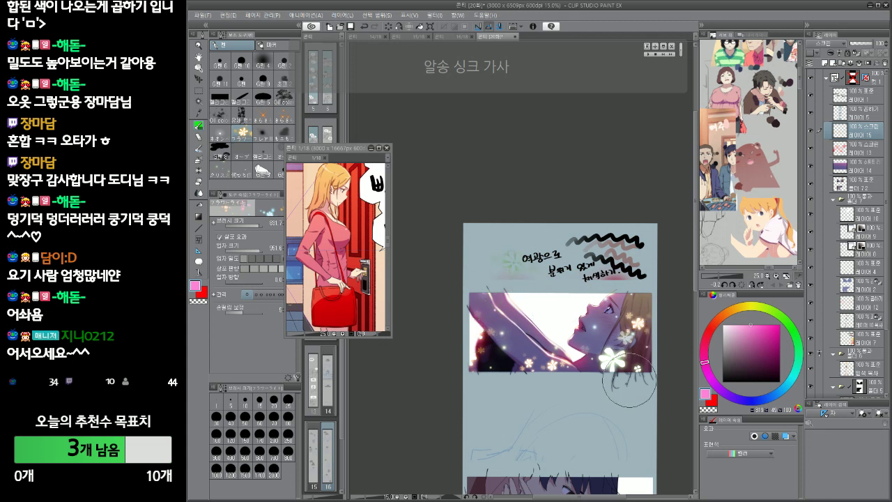
pyautogui.click(223, 132)
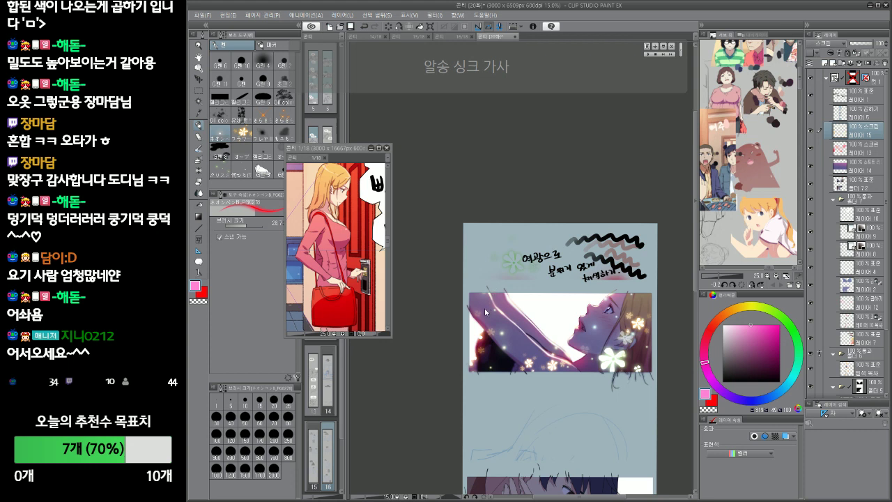
pyautogui.moveTo(487, 311); pyautogui.dragTo(540, 310)
pyautogui.moveTo(491, 299); pyautogui.dragTo(480, 335)
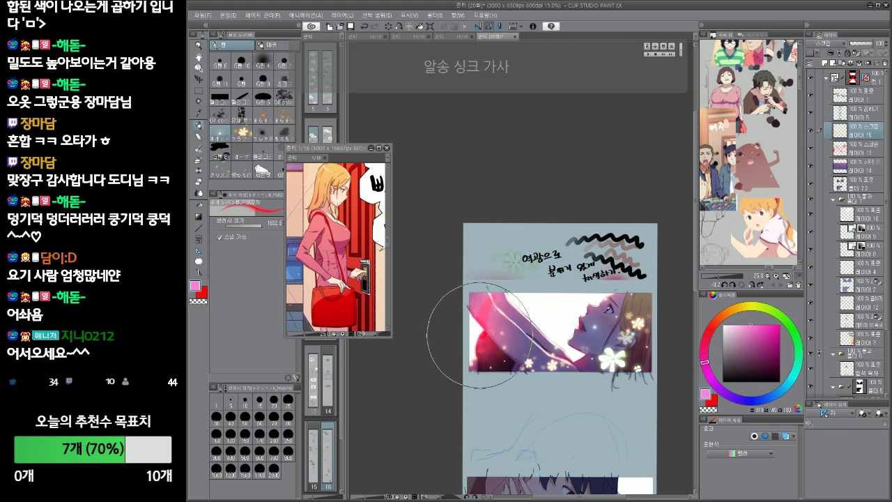
pyautogui.hotkey('ctrl', 'z')
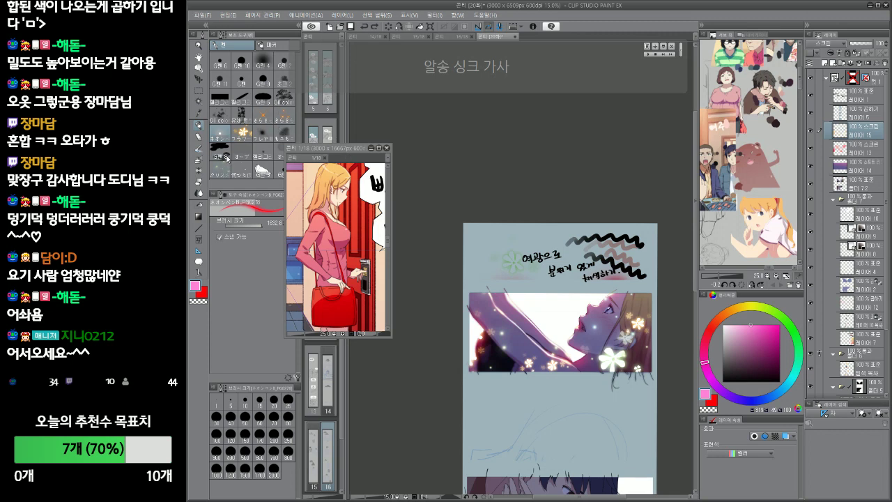
# Switch to a sparkle particle brush and undo the flower decorations over the panel
pyautogui.click(276, 114)
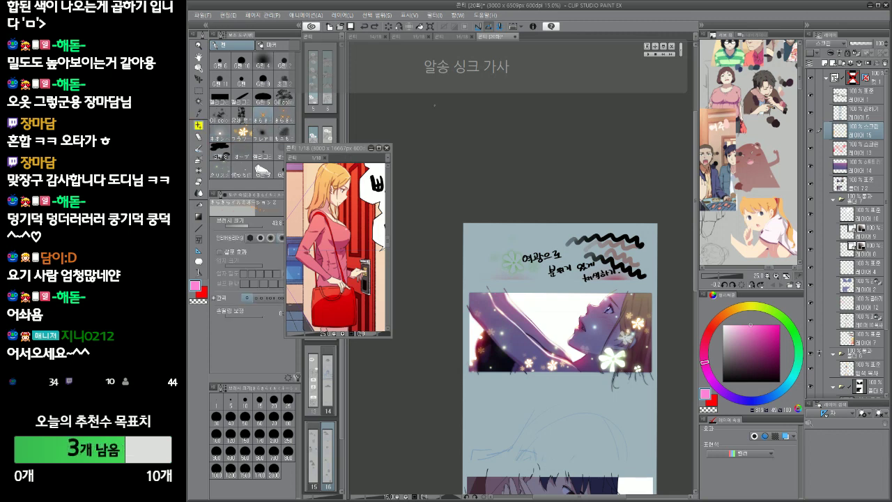
pyautogui.scroll(2, 602, 325)
pyautogui.hotkey('ctrl', 'z')
pyautogui.hotkey('ctrl', 'z')
pyautogui.hotkey('ctrl', 'z')
pyautogui.hotkey('ctrl', 'z')
pyautogui.hotkey('ctrl', 'z')
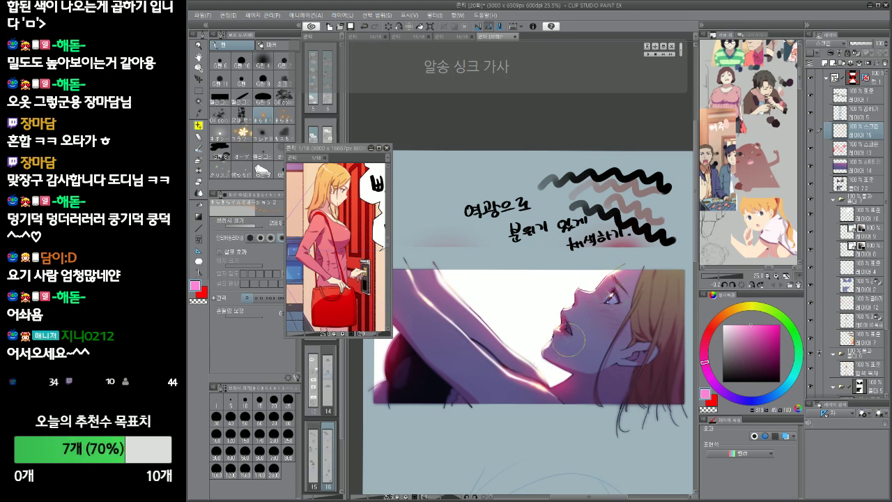
# Try scattering small sparkle particles around the face, arm and hair on the Screen layer
pyautogui.moveTo(552, 362); pyautogui.dragTo(565, 363)
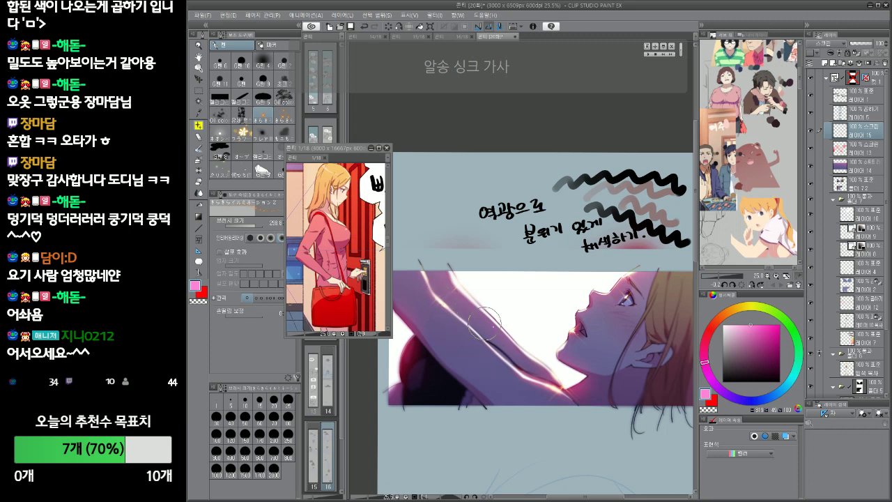
pyautogui.scroll(-2, 484, 324)
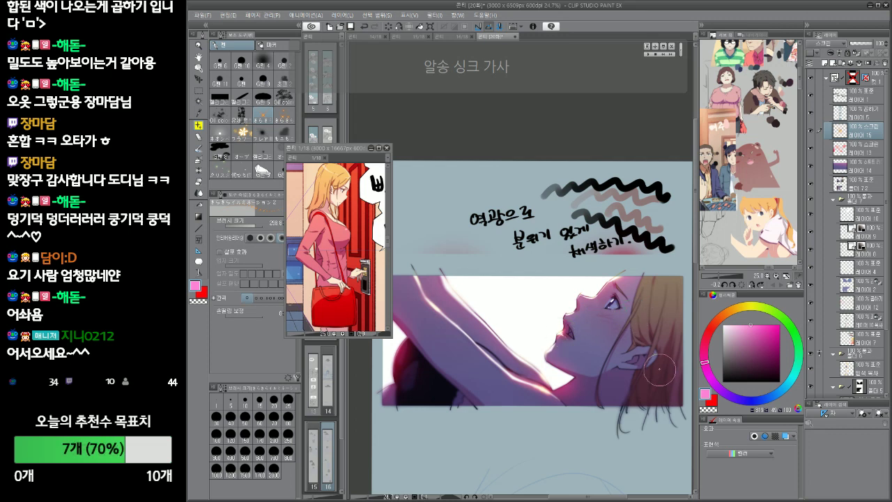
pyautogui.hotkey('ctrl', 'z')
pyautogui.moveTo(616, 407); pyautogui.dragTo(624, 399)
pyautogui.scroll(-1, 624, 399)
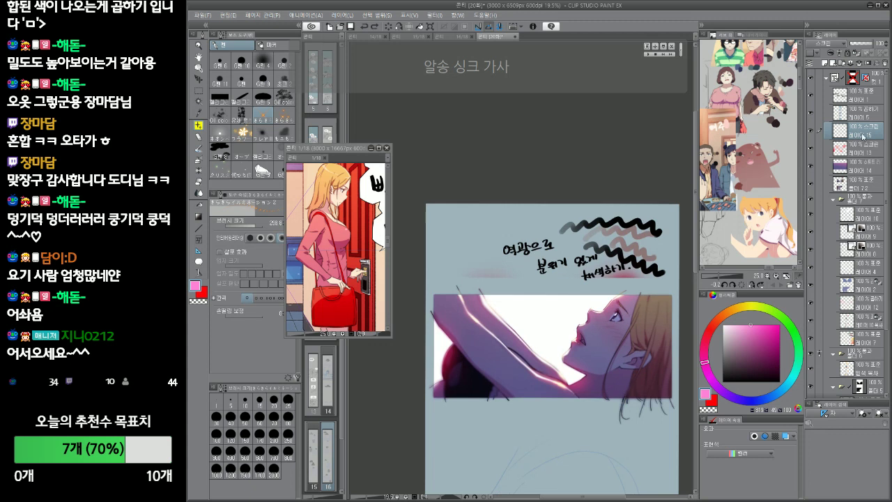
pyautogui.moveTo(629, 315); pyautogui.dragTo(619, 310)
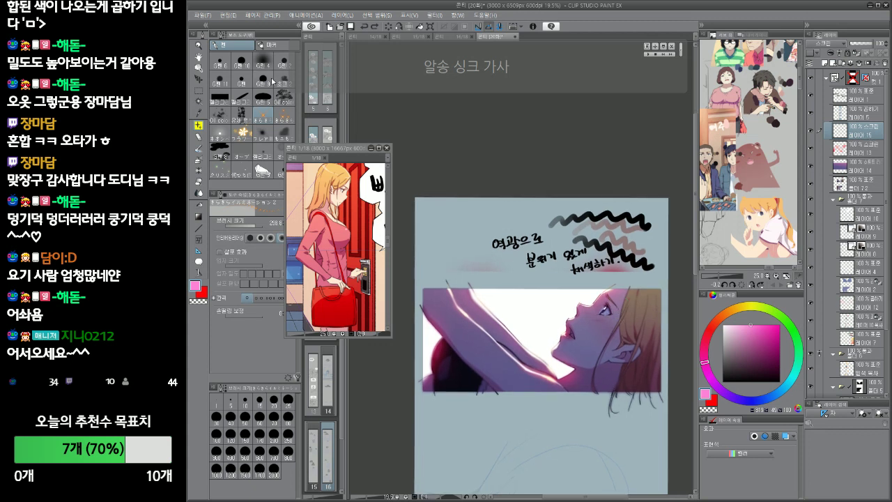
# Switch to a soft-edged pen brush, enlarge it and choose a saturated pinkish red as the drawing colour
pyautogui.click(248, 82)
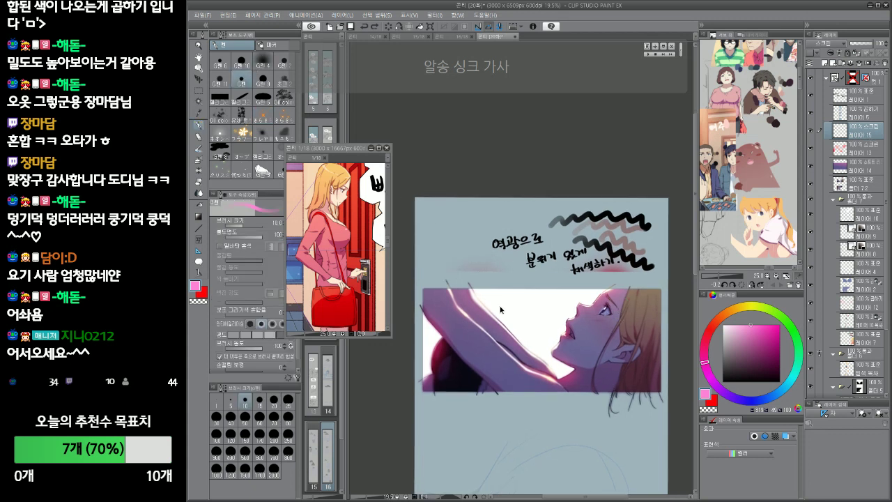
pyautogui.moveTo(500, 308); pyautogui.dragTo(510, 307)
pyautogui.click(255, 336)
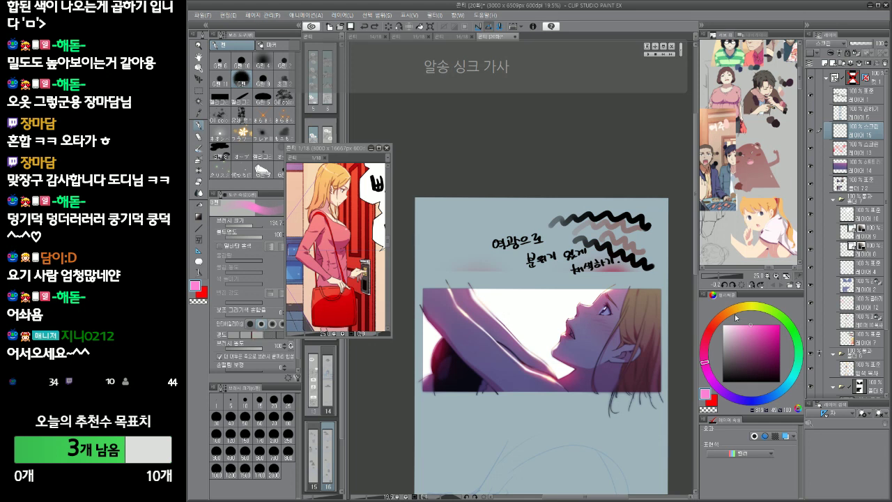
pyautogui.click(705, 346)
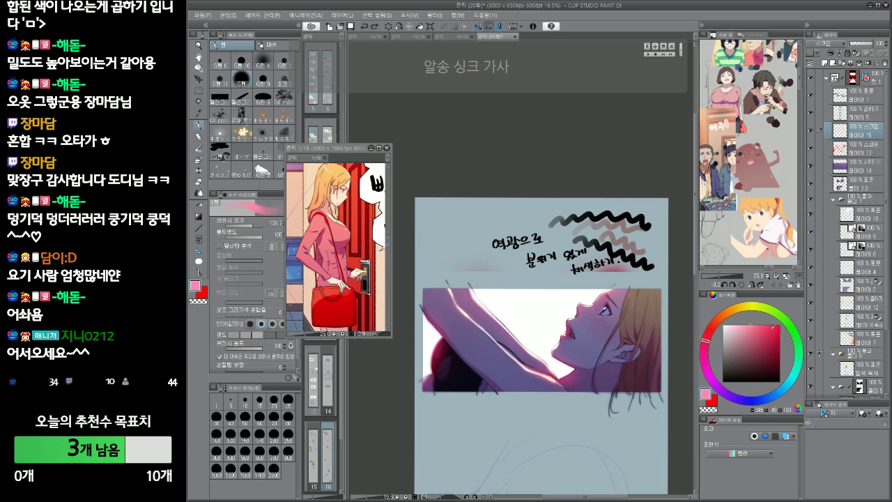
pyautogui.click(763, 324)
# Try painting large pinkish-red glows over the forearm and the black top
pyautogui.moveTo(520, 341)
pyautogui.mouseDown()
pyautogui.moveTo(540, 342)
pyautogui.moveTo(517, 368)
pyautogui.mouseUp()
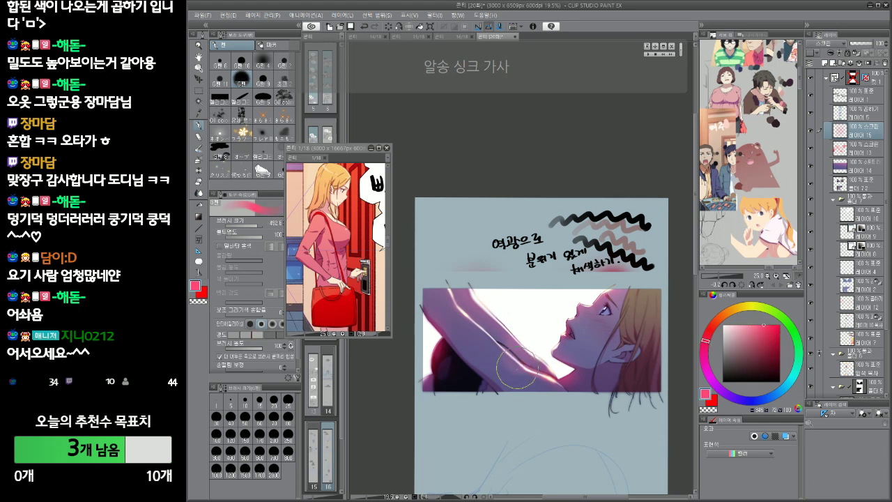
pyautogui.moveTo(422, 362); pyautogui.dragTo(453, 331)
pyautogui.hotkey('ctrl', 'z')
pyautogui.hotkey('ctrl', 'z')
pyautogui.hotkey('ctrl', 'z')
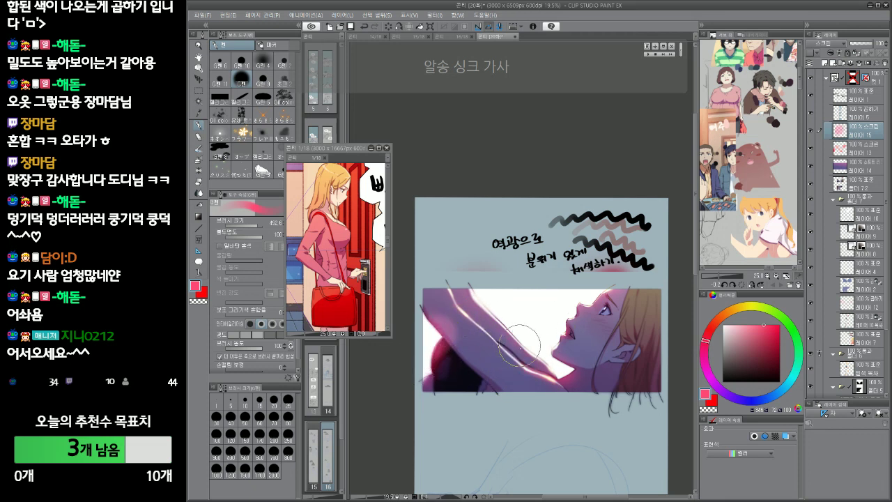
# Dab soft pinkish-red glow spots over the arm and hair, working with a progressively smaller brush
pyautogui.moveTo(525, 343); pyautogui.dragTo(520, 380)
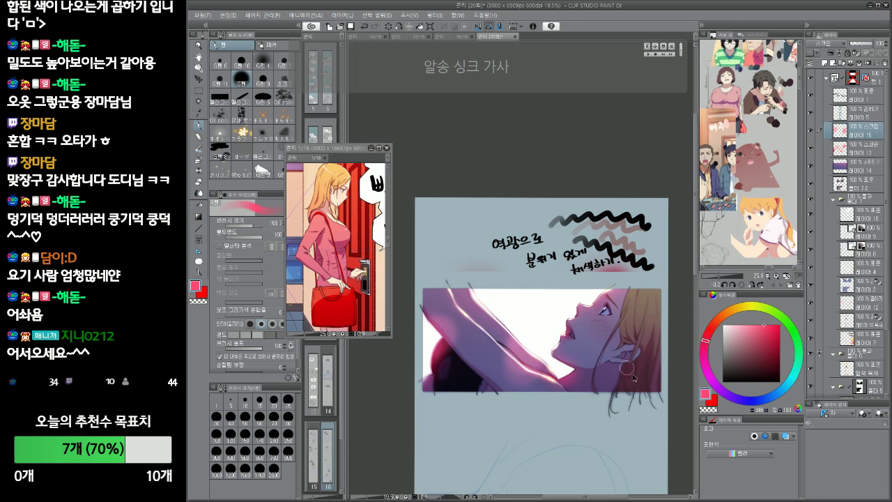
pyautogui.press('[')
pyautogui.press('[')
pyautogui.press('[')
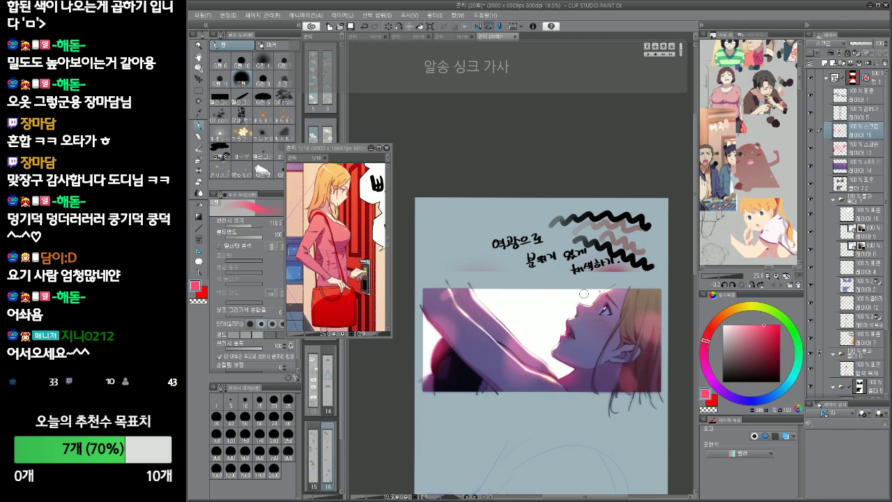
# Choose a light orange and dab smaller glow spots over the hair below the ear, shrinking the brush between dabs
pyautogui.click(751, 324)
pyautogui.moveTo(737, 315); pyautogui.dragTo(729, 310)
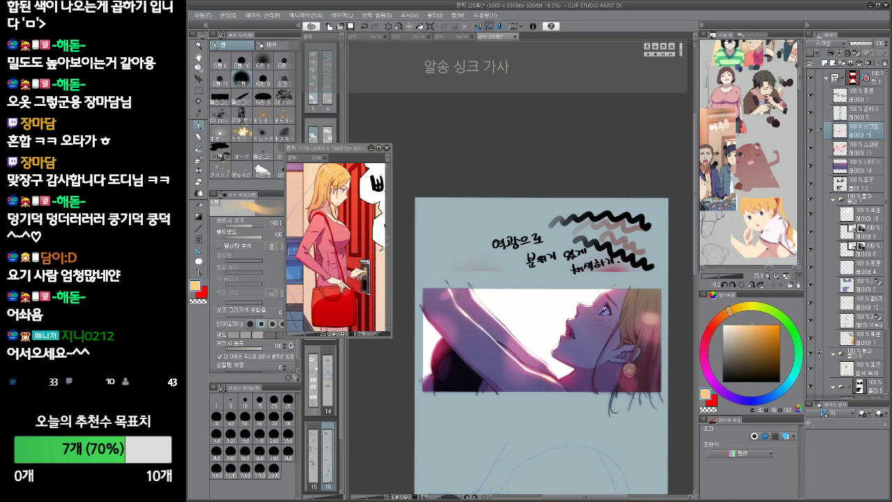
pyautogui.click(629, 370)
pyautogui.press('[')
pyautogui.press('[')
pyautogui.press('[')
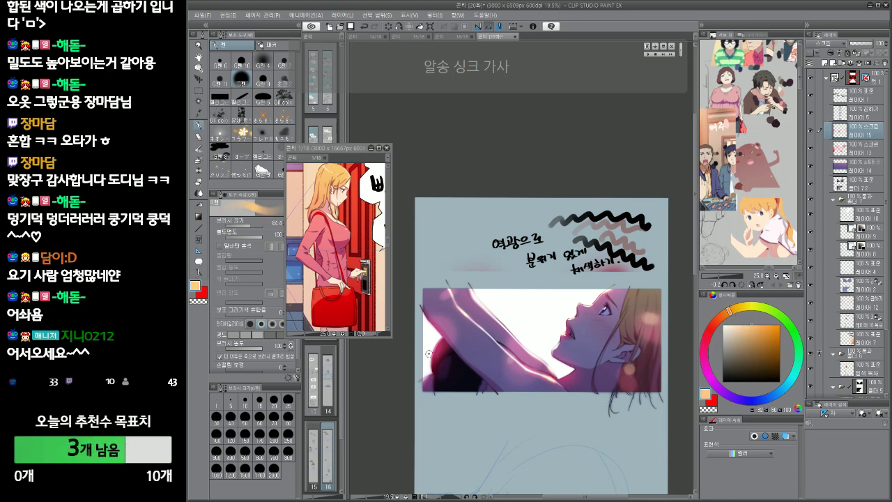
pyautogui.press('[')
pyautogui.press('[')
pyautogui.press('[')
# Add more glow spots in red and light yellow-orange along the hair at the panel's outer edge
pyautogui.click(721, 335)
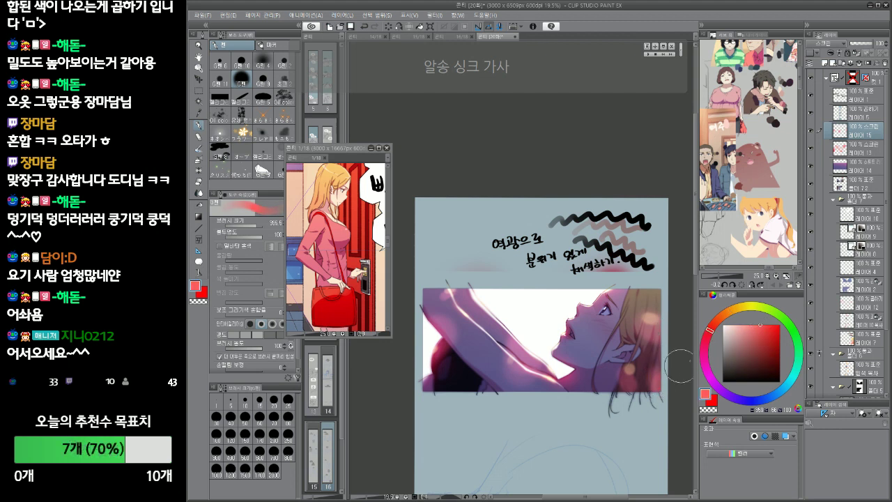
pyautogui.click(736, 309)
pyautogui.click(752, 325)
pyautogui.moveTo(670, 365); pyautogui.dragTo(657, 370)
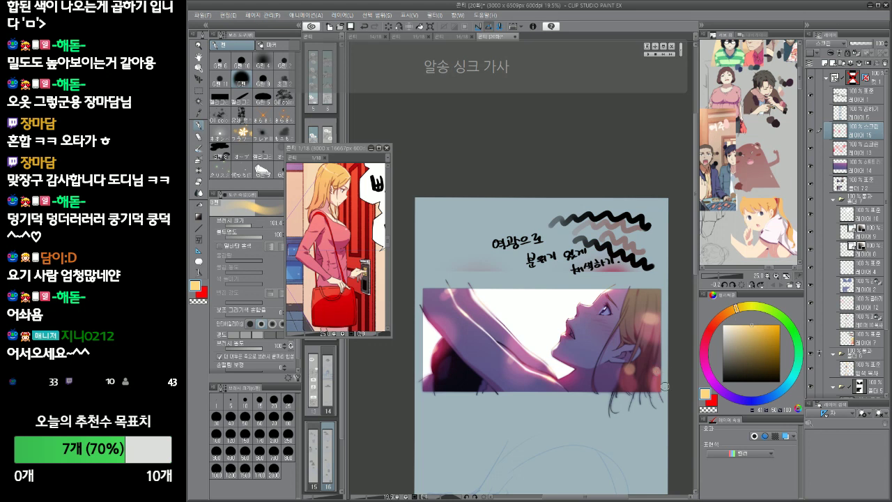
# Soften the glow spots over the arm and hair with the Blur tool
pyautogui.press('j')
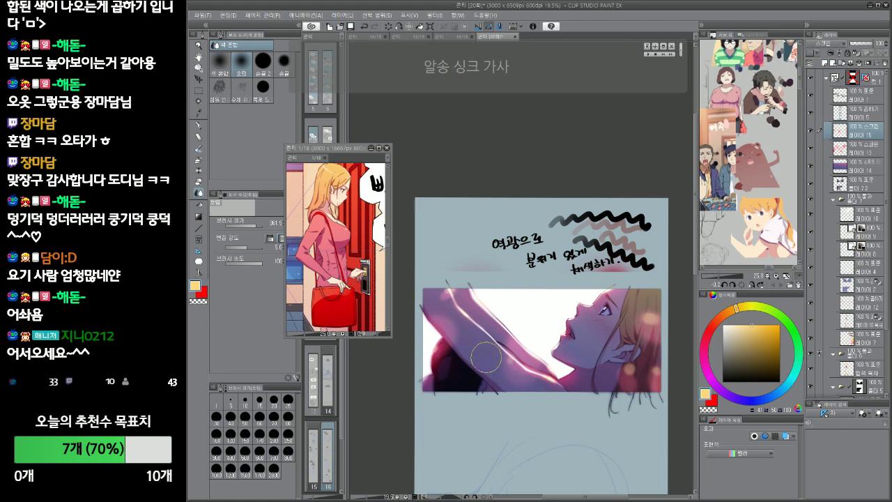
pyautogui.press('space')
pyautogui.moveTo(566, 411); pyautogui.dragTo(565, 410)
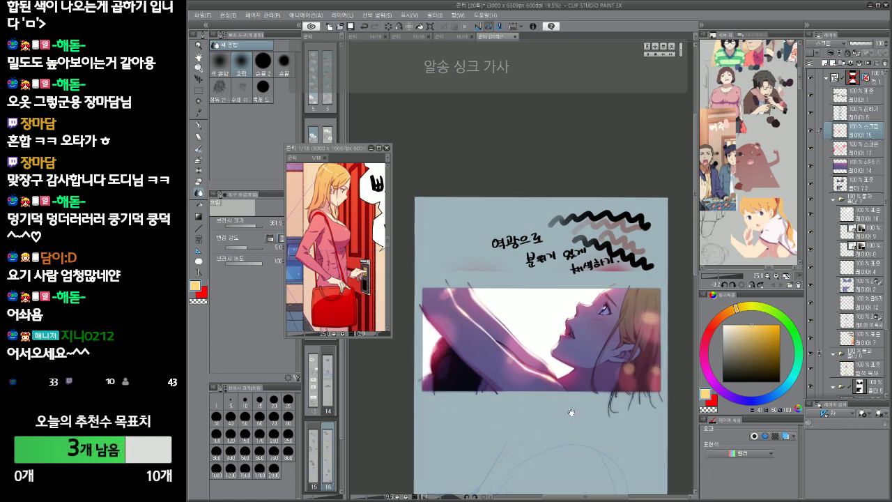
pyautogui.scroll(3, 572, 412)
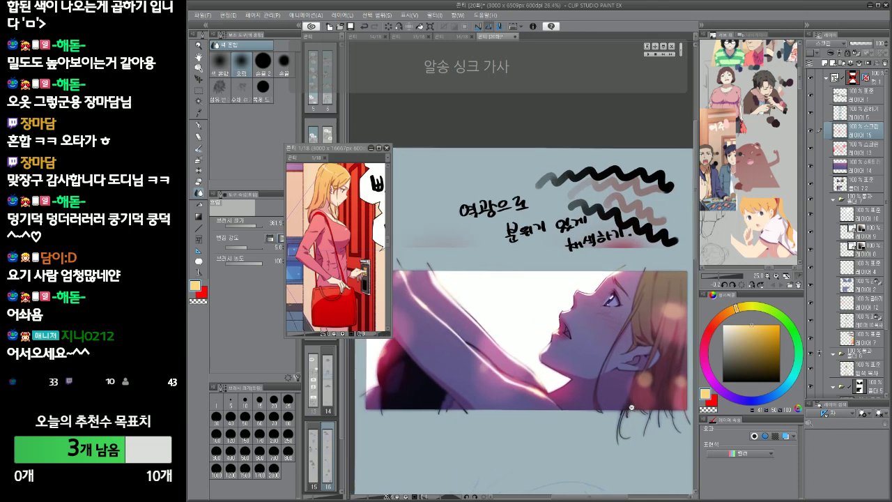
pyautogui.scroll(-2, 632, 407)
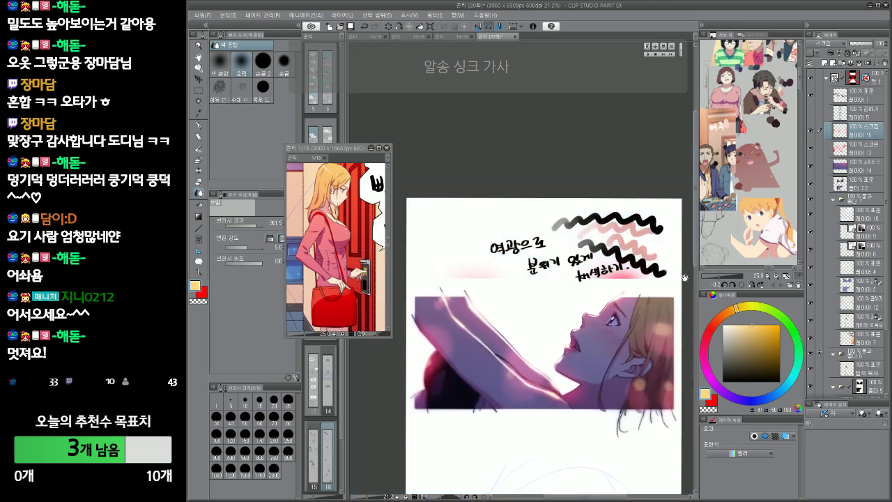
pyautogui.scroll(-1, 664, 315)
# Enable the panel folder's layer mask to hide the sketch lines and notes outside the frame, and check the finished panel
pyautogui.keyDown('shift'); pyautogui.click(853, 78); pyautogui.keyUp('shift')
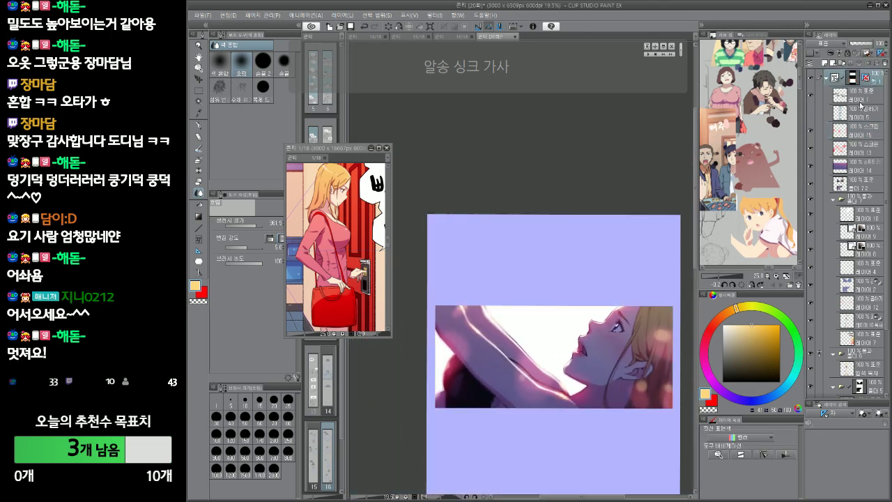
pyautogui.hotkey('ctrl', 'z')
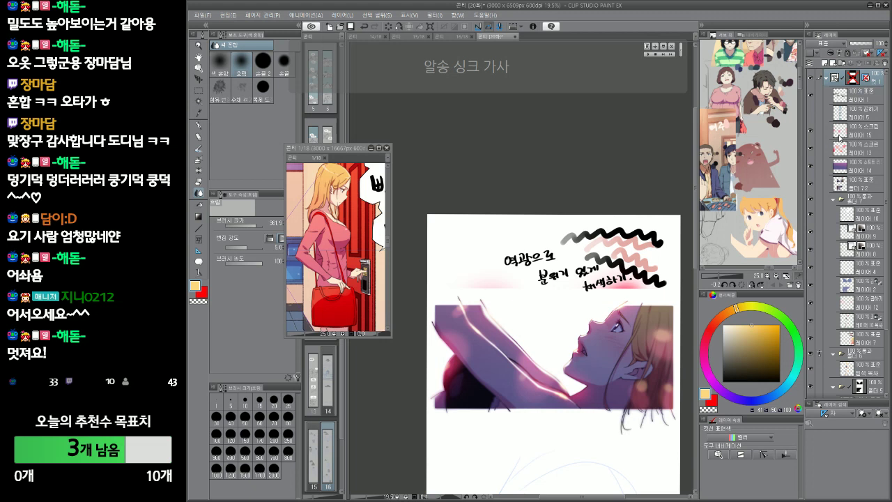
pyautogui.keyDown('shift'); pyautogui.click(853, 78); pyautogui.keyUp('shift')
pyautogui.click(876, 84)
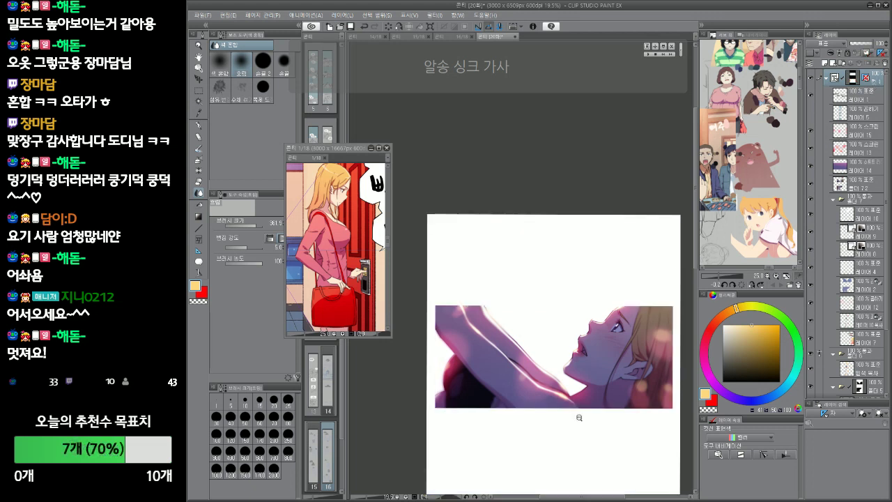
pyautogui.click(579, 417)
pyautogui.moveTo(576, 439); pyautogui.dragTo(612, 412)
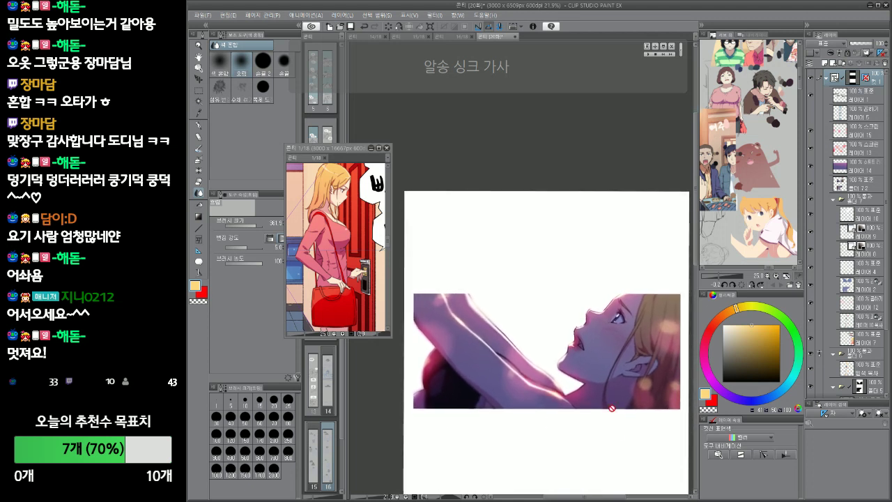
pyautogui.moveTo(638, 421); pyautogui.dragTo(633, 419)
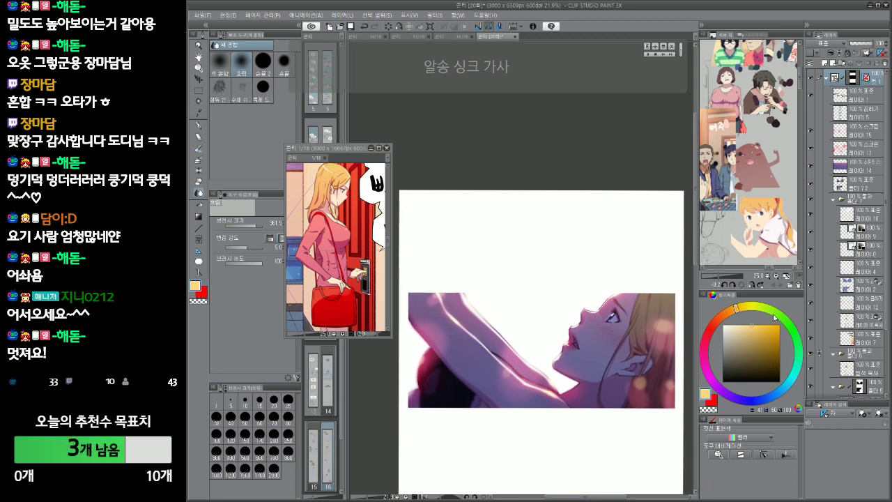